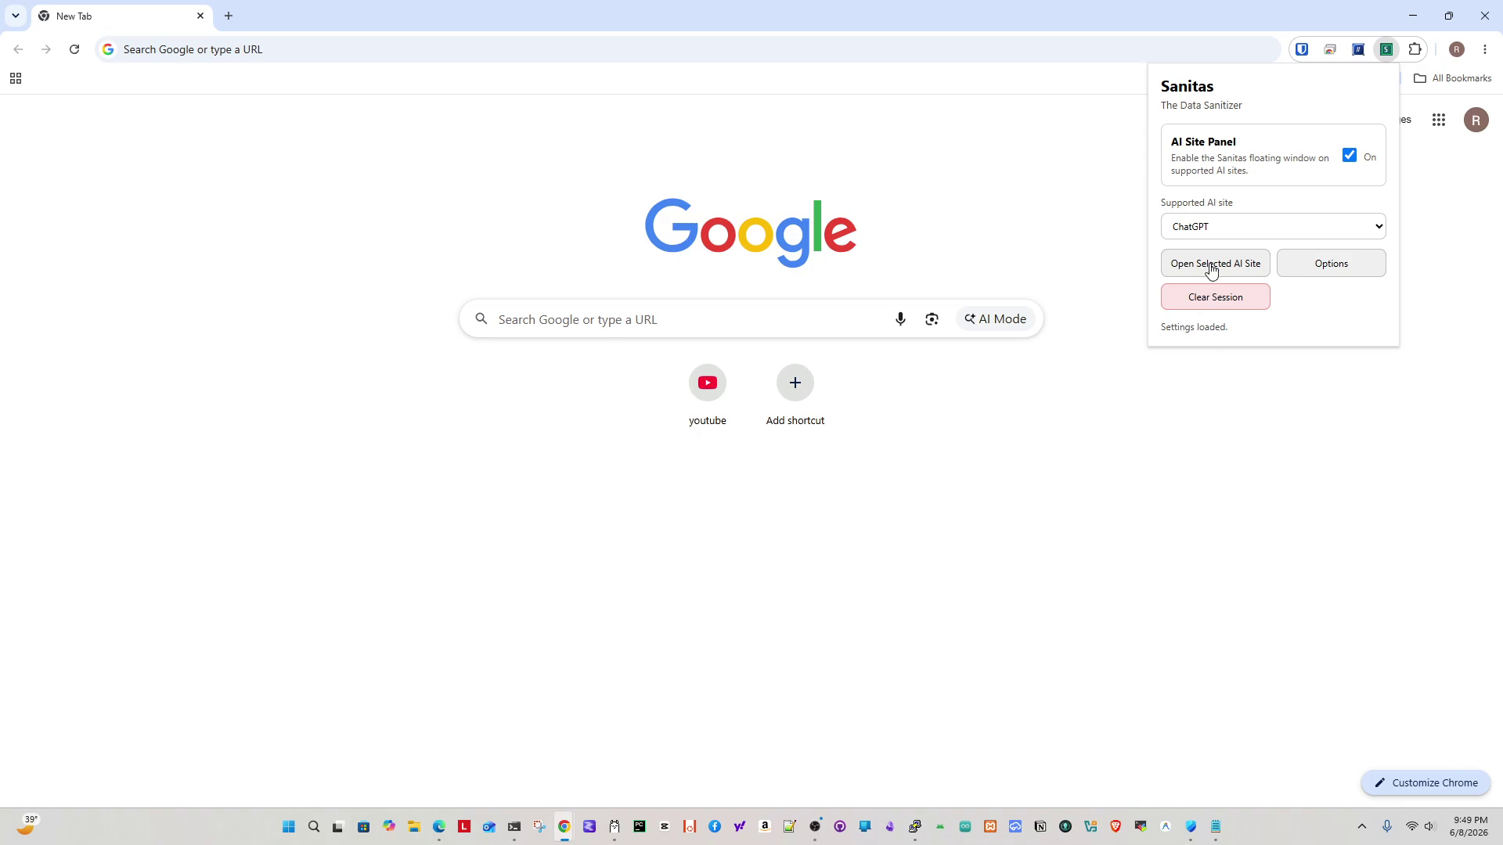
Open ChatGPT as the supported AI site from the Sanitas extension and shift the floating Sanitas tab slightly up.
{"action": "left_click", "coordinate": [1209, 228]}
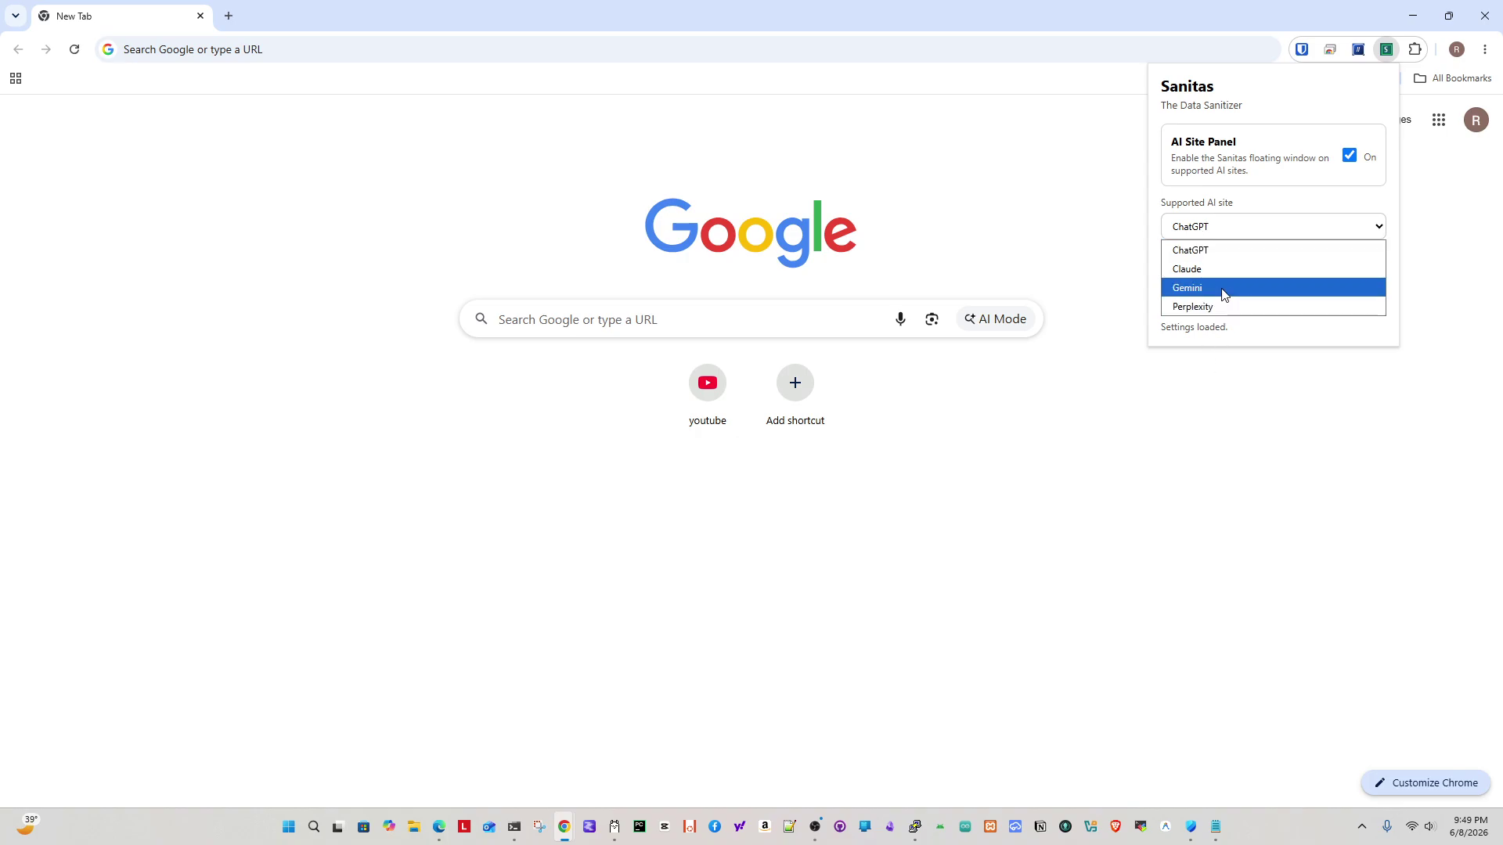
{"action": "left_click", "coordinate": [1213, 247]}
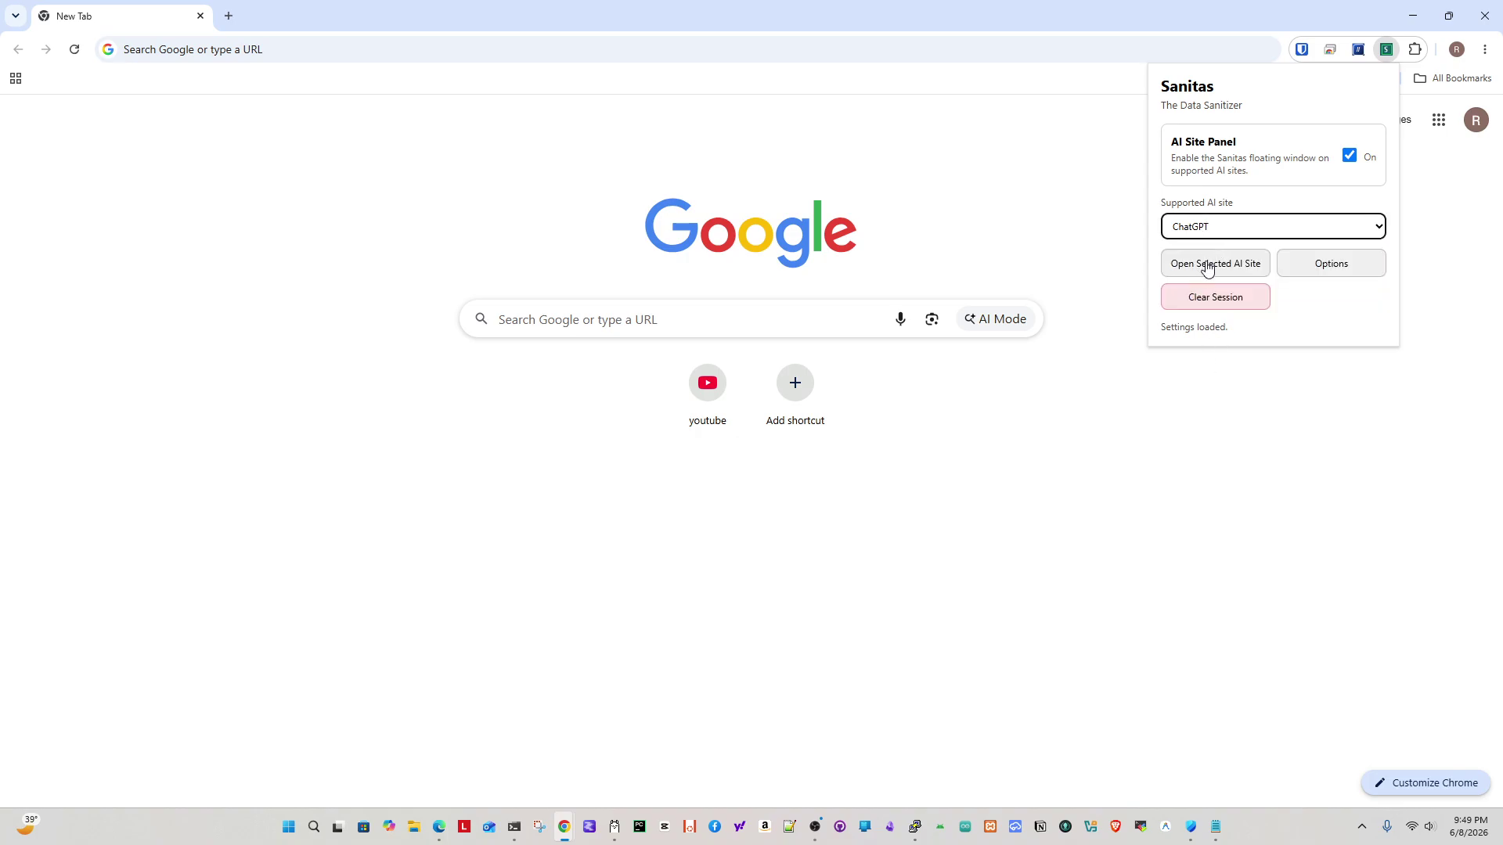
{"action": "left_click", "coordinate": [1208, 264]}
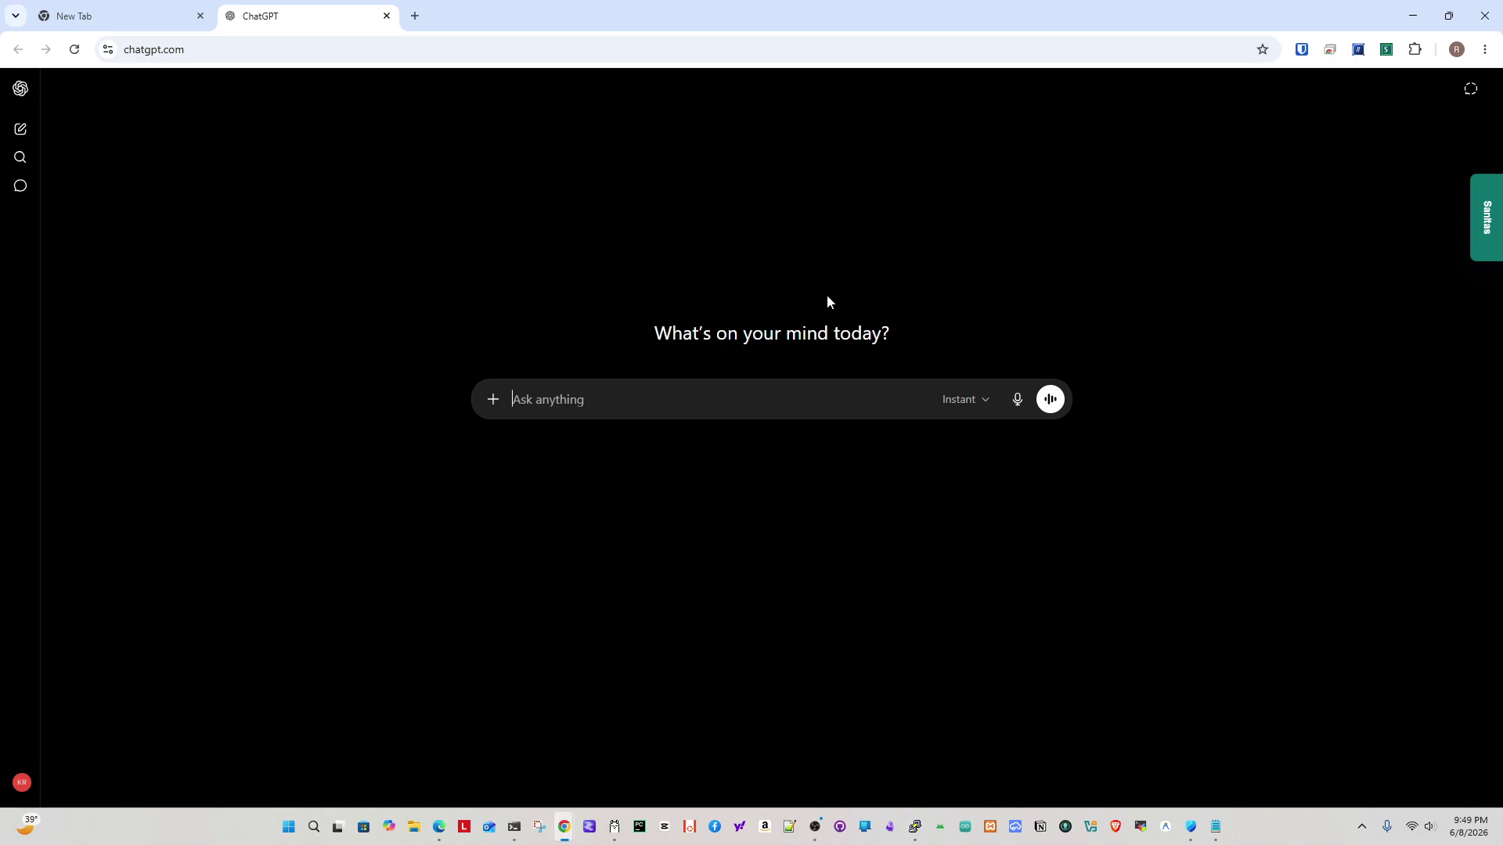
{"action": "mouse_move", "coordinate": [1483, 206]}
{"action": "left_mouse_down"}
{"action": "mouse_move", "coordinate": [1456, 547]}
{"action": "mouse_move", "coordinate": [1463, 164]}
{"action": "mouse_move", "coordinate": [1456, 477]}
{"action": "mouse_move", "coordinate": [1493, 197]}
{"action": "left_mouse_up"}
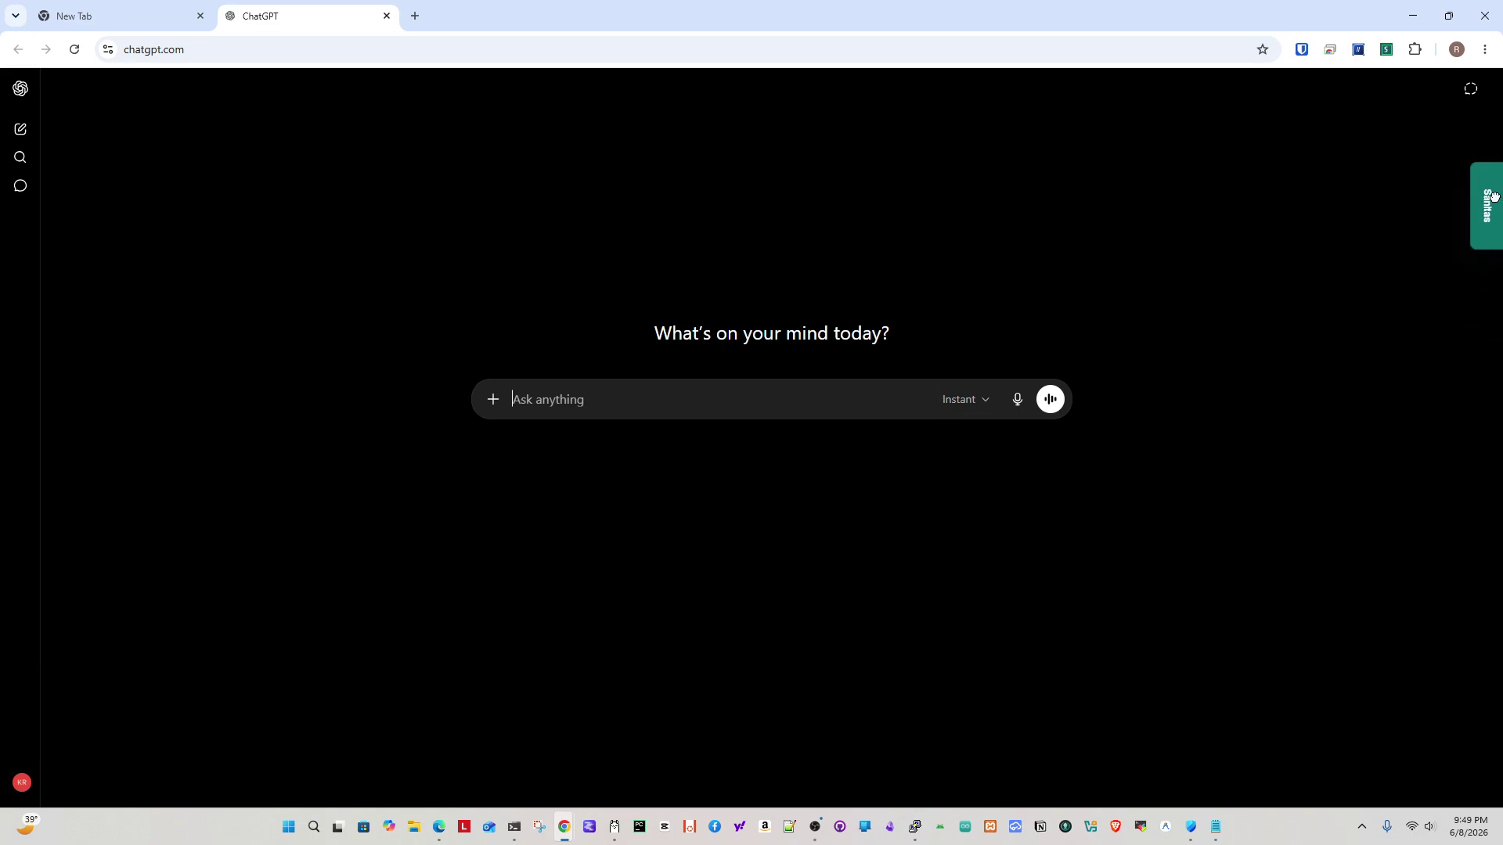
Toggle the AI Site Panel off and back on in the Sanitas extension settings.
{"action": "left_click", "coordinate": [1387, 49]}
{"action": "left_click", "coordinate": [1350, 159]}
{"action": "left_click", "coordinate": [1349, 158]}
{"action": "left_click", "coordinate": [1349, 158]}
{"action": "left_click", "coordinate": [1348, 158]}
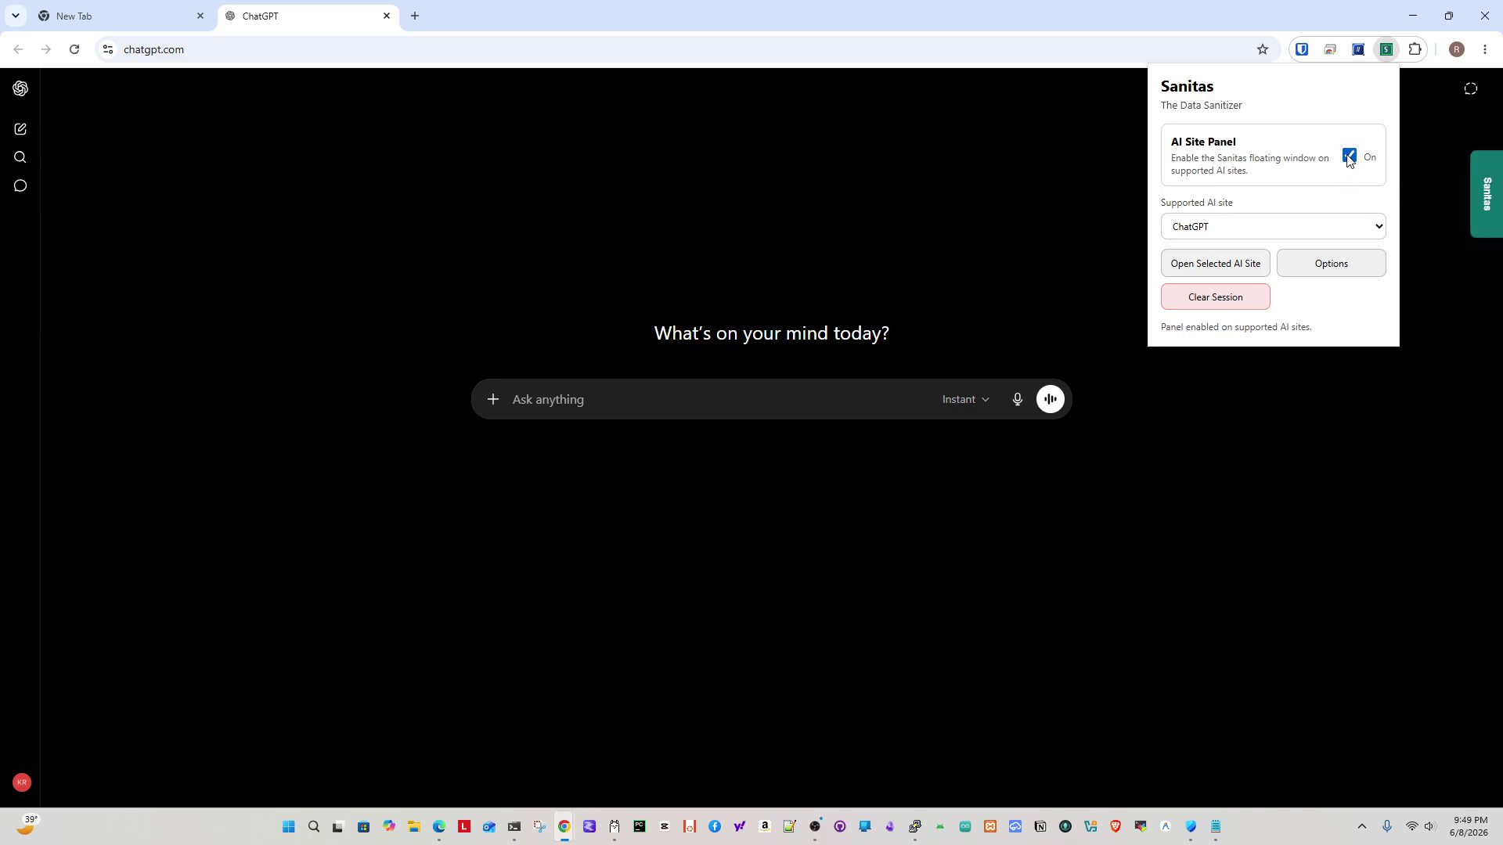
{"action": "left_click", "coordinate": [1387, 50]}
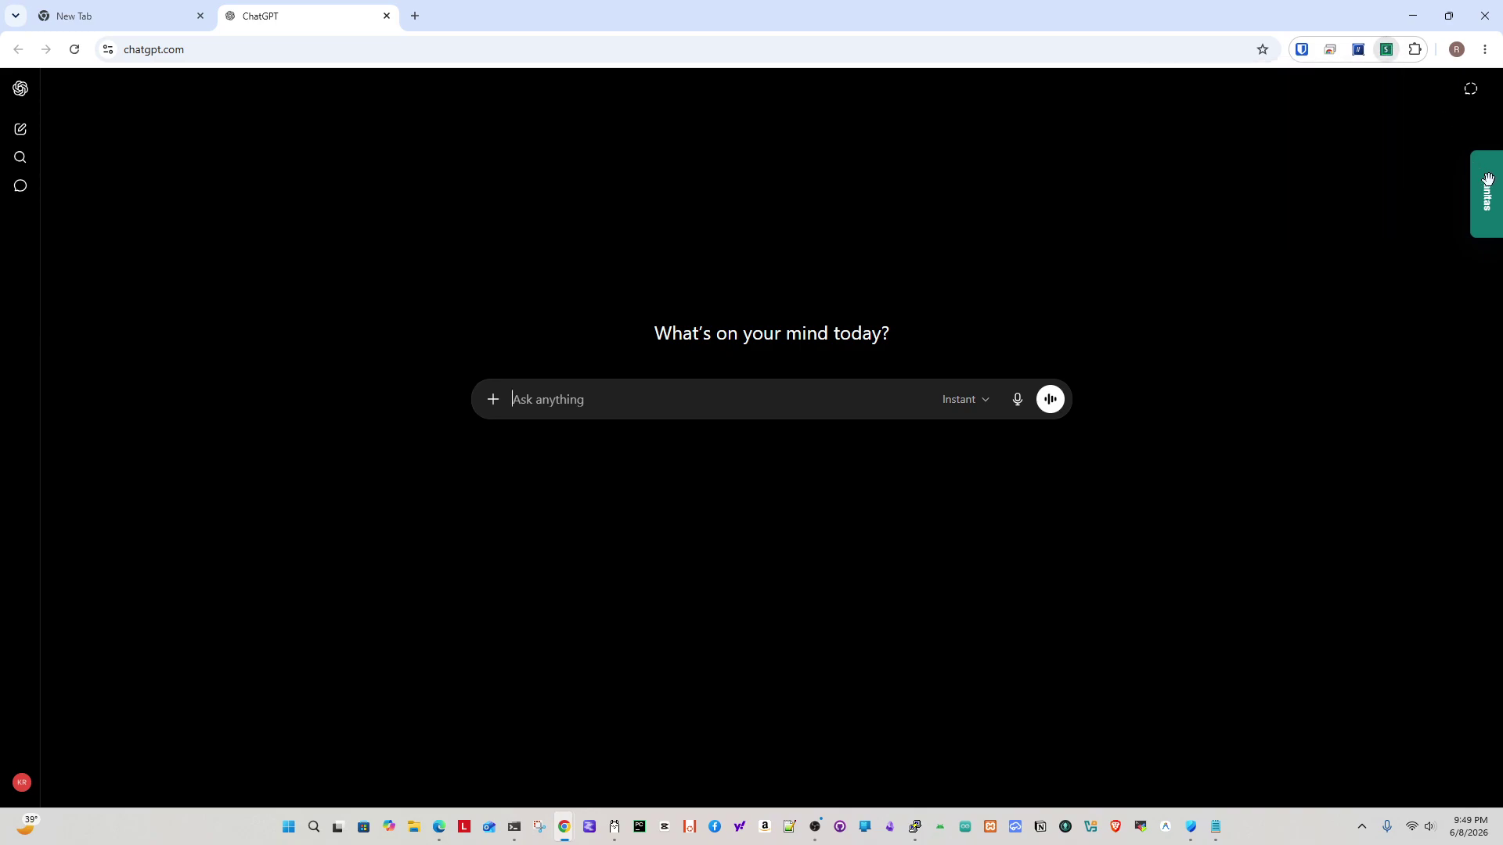
Compare the Clean and Restore text modes in the floating Sanitas panel, leave Restore selected, and collapse the panel.
{"action": "left_click", "coordinate": [1487, 192]}
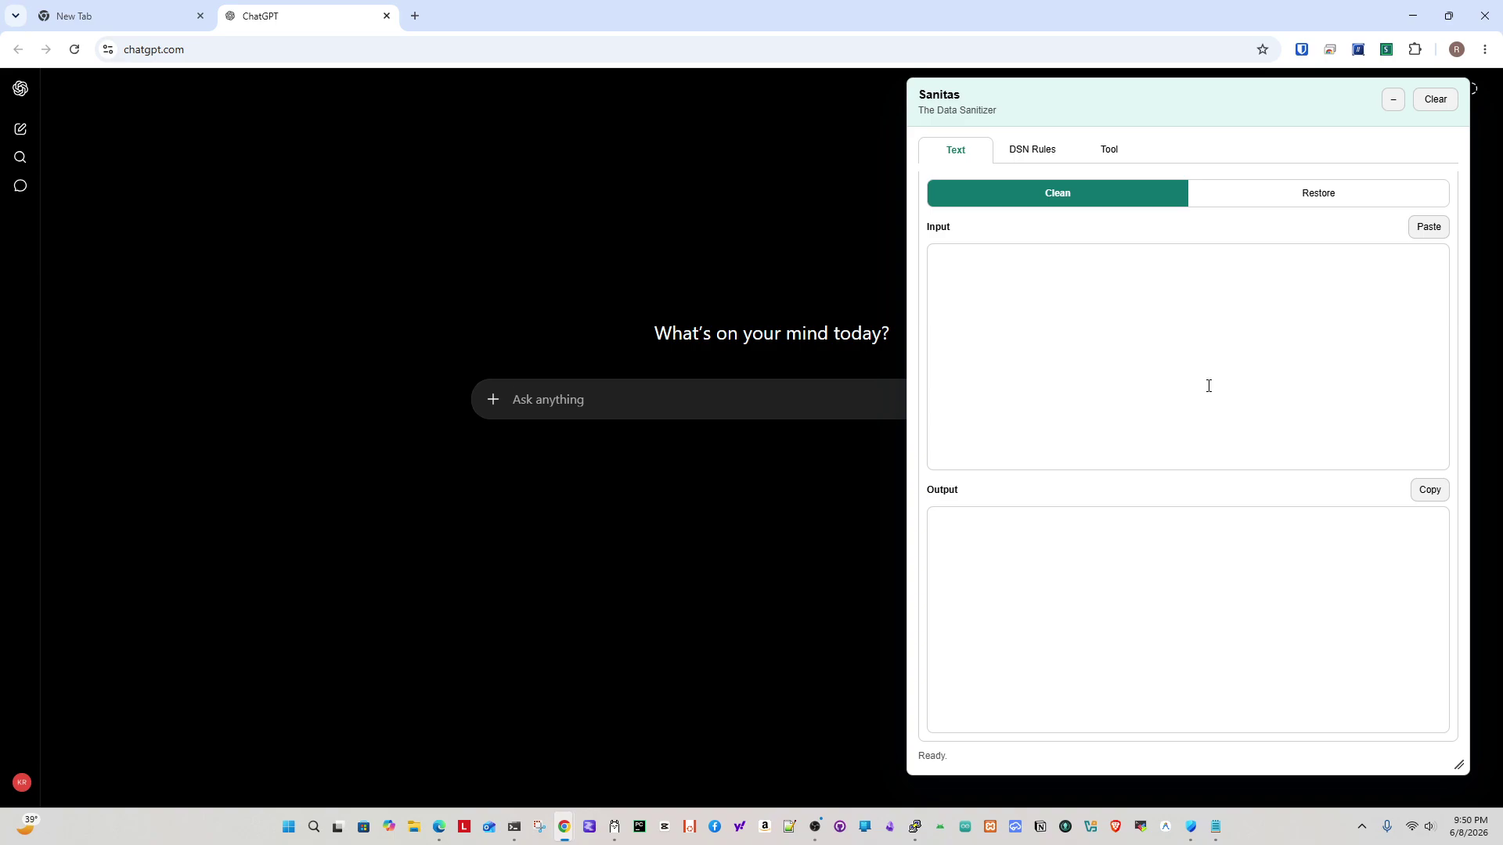
{"action": "left_click", "coordinate": [1283, 199]}
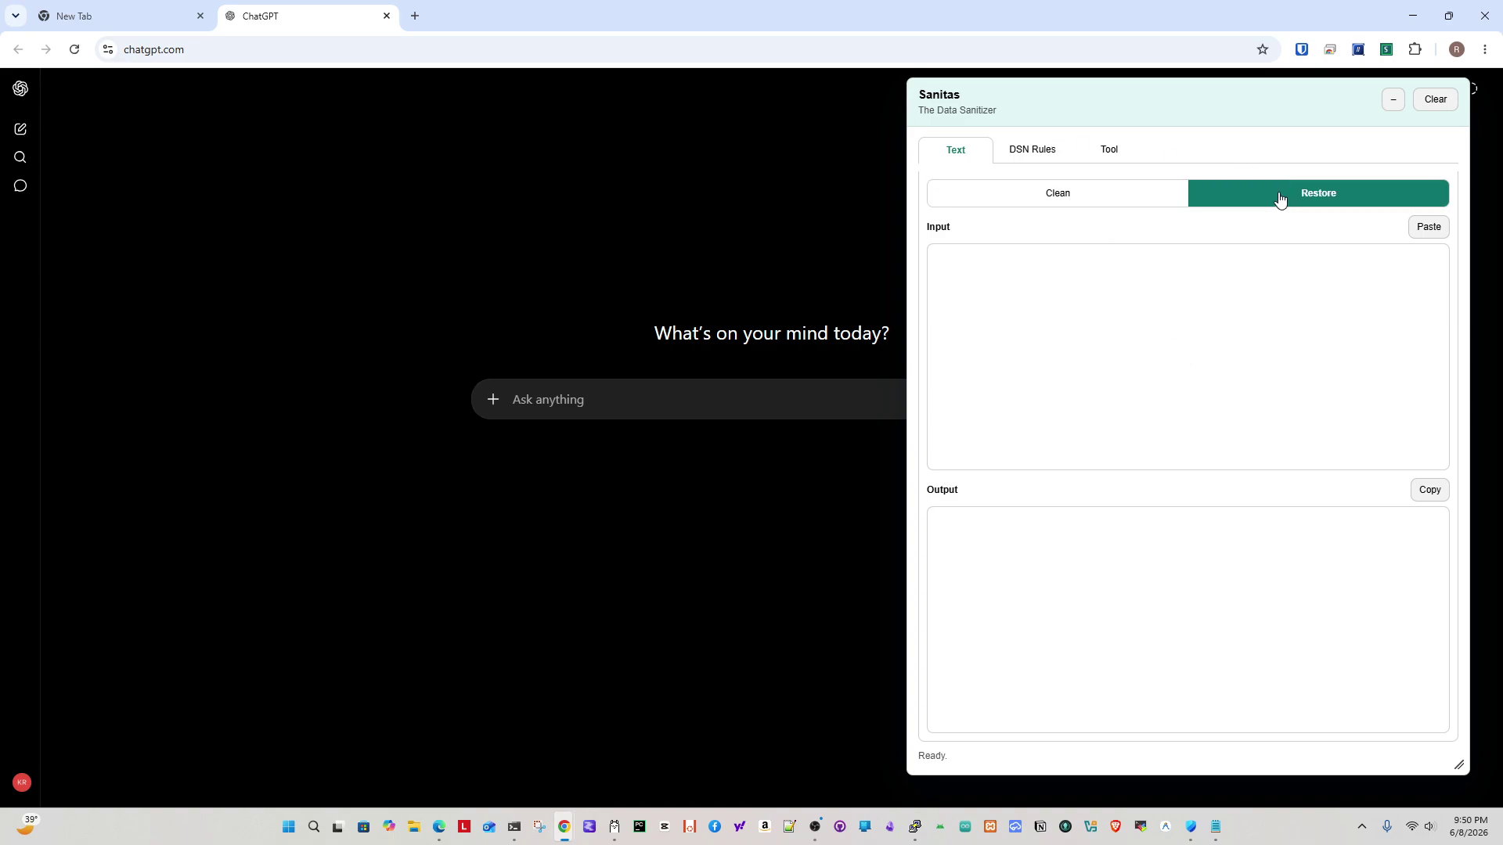
{"action": "left_click", "coordinate": [1033, 208]}
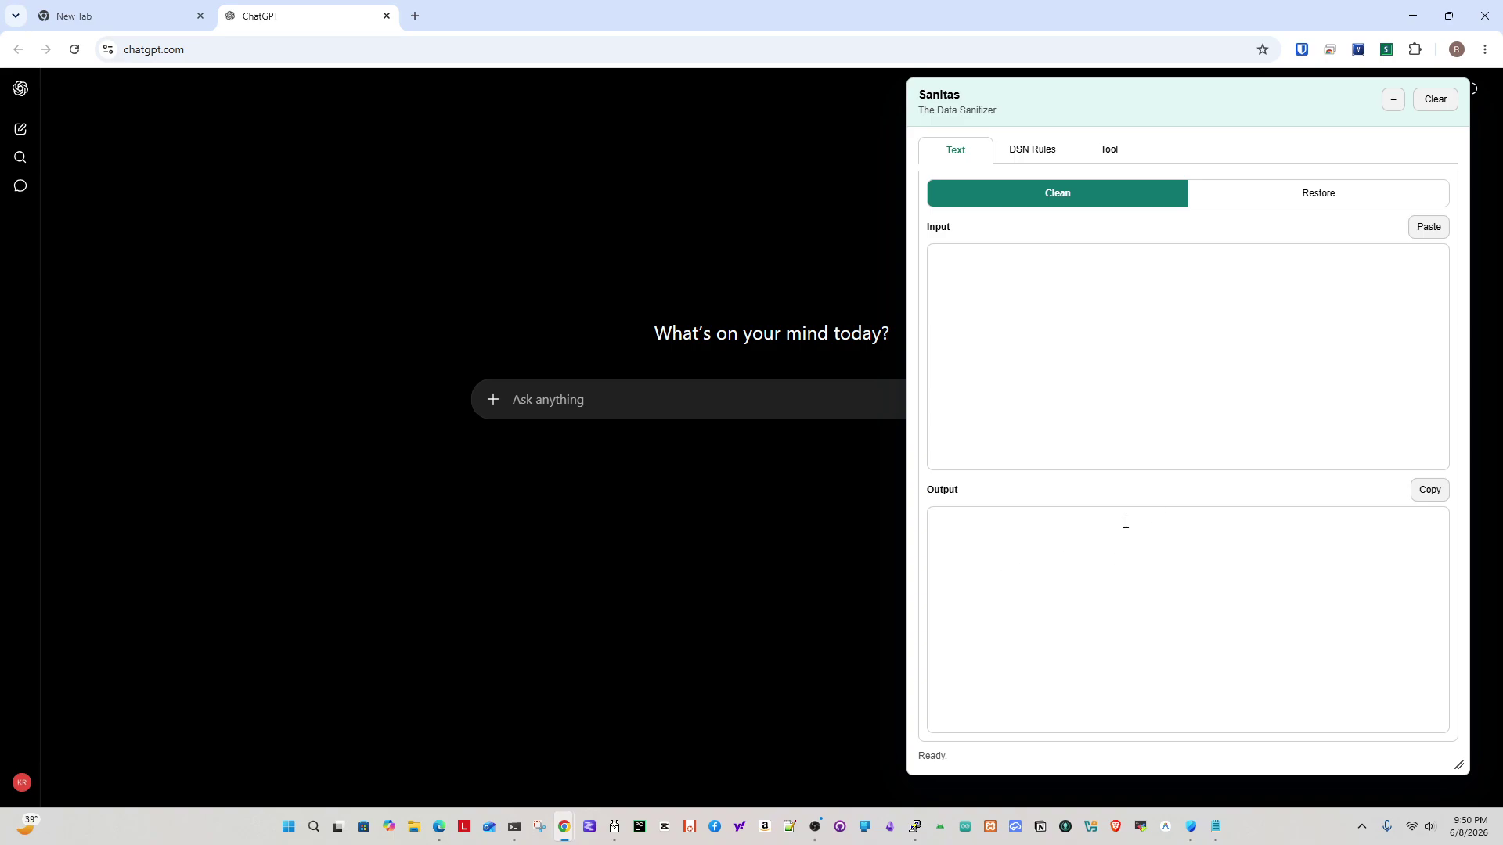
{"action": "left_click", "coordinate": [1282, 202]}
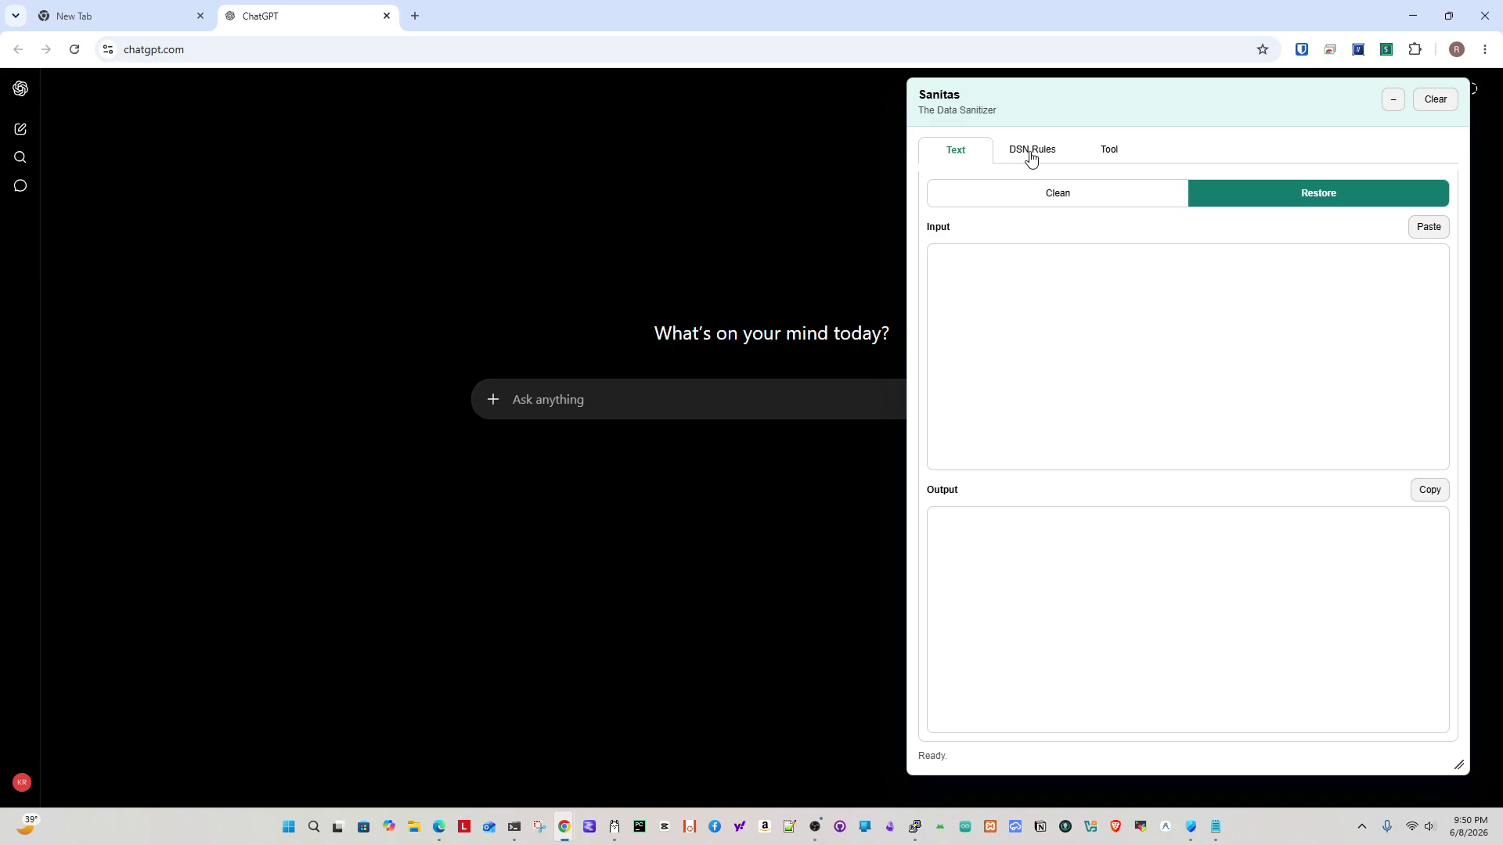
{"action": "left_click", "coordinate": [1009, 320]}
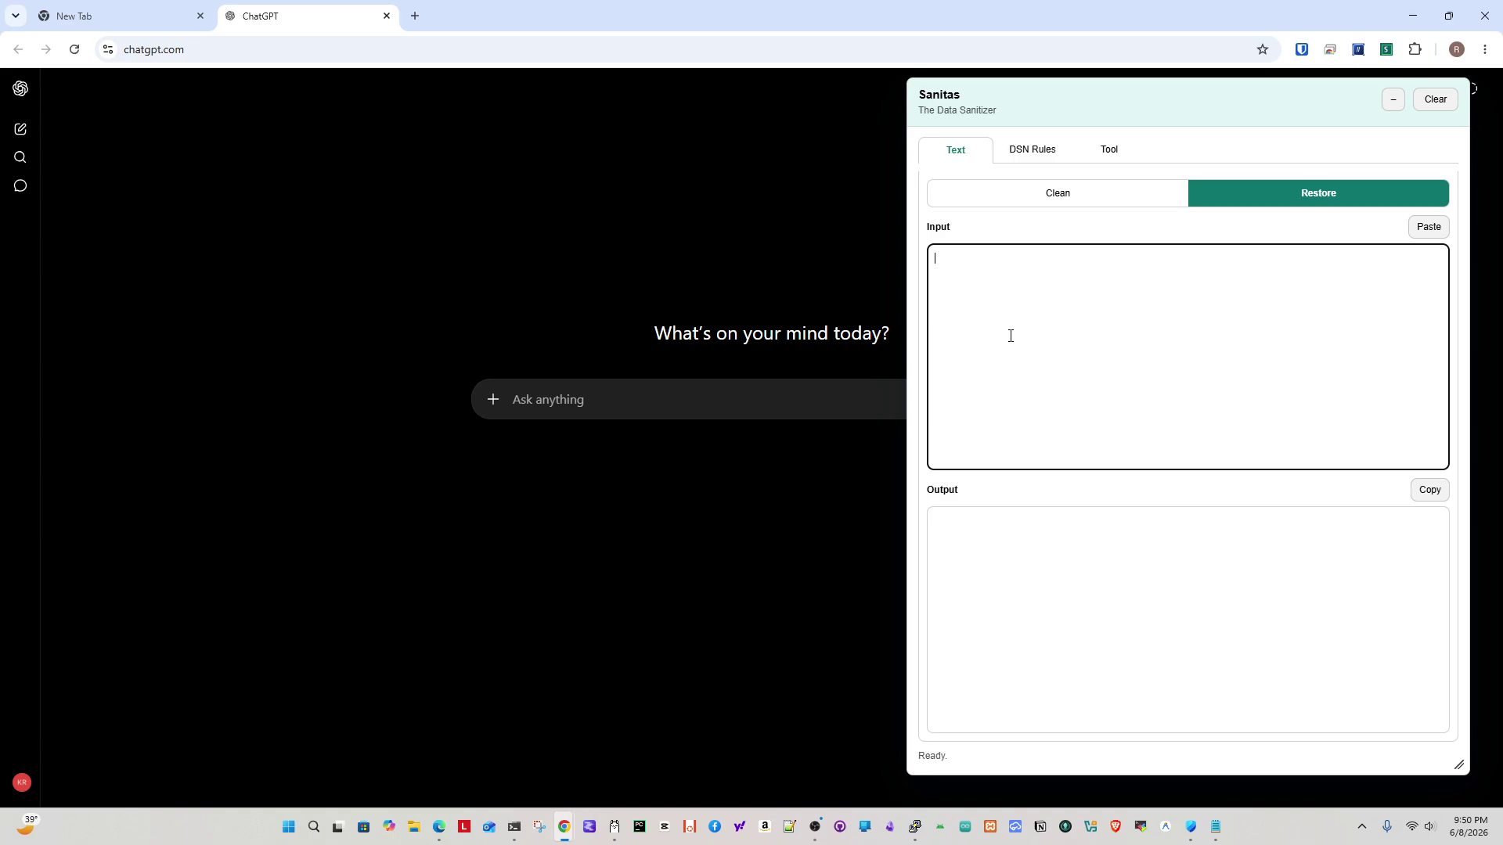
{"action": "left_click", "coordinate": [1393, 106]}
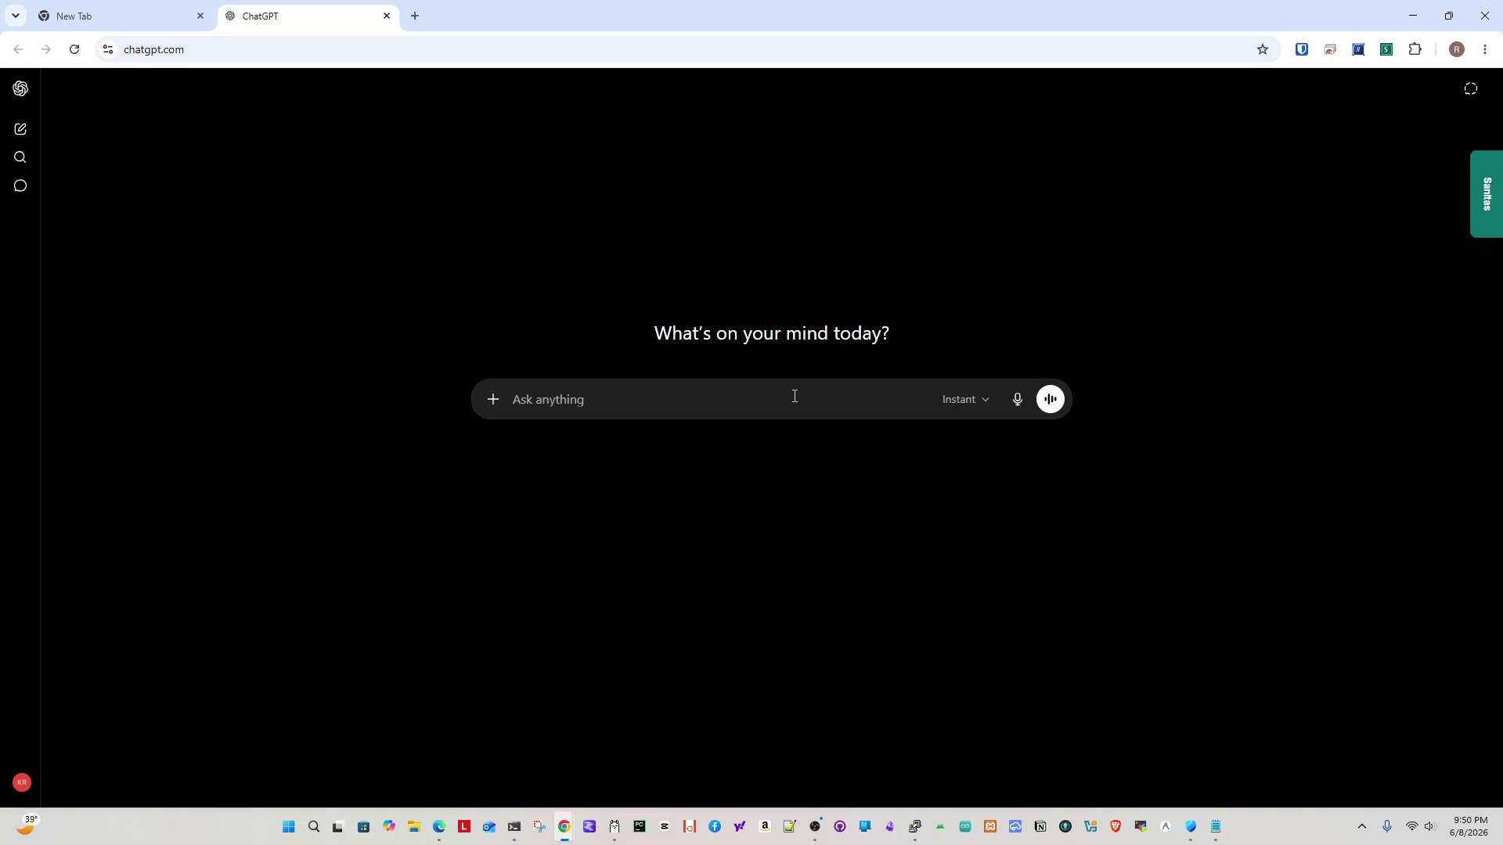
Send ChatGPT the prompt "i want you to generate a sample business email with 3 sensitive information".
{"action": "type", "text": "i want you to generate a sample business email "}
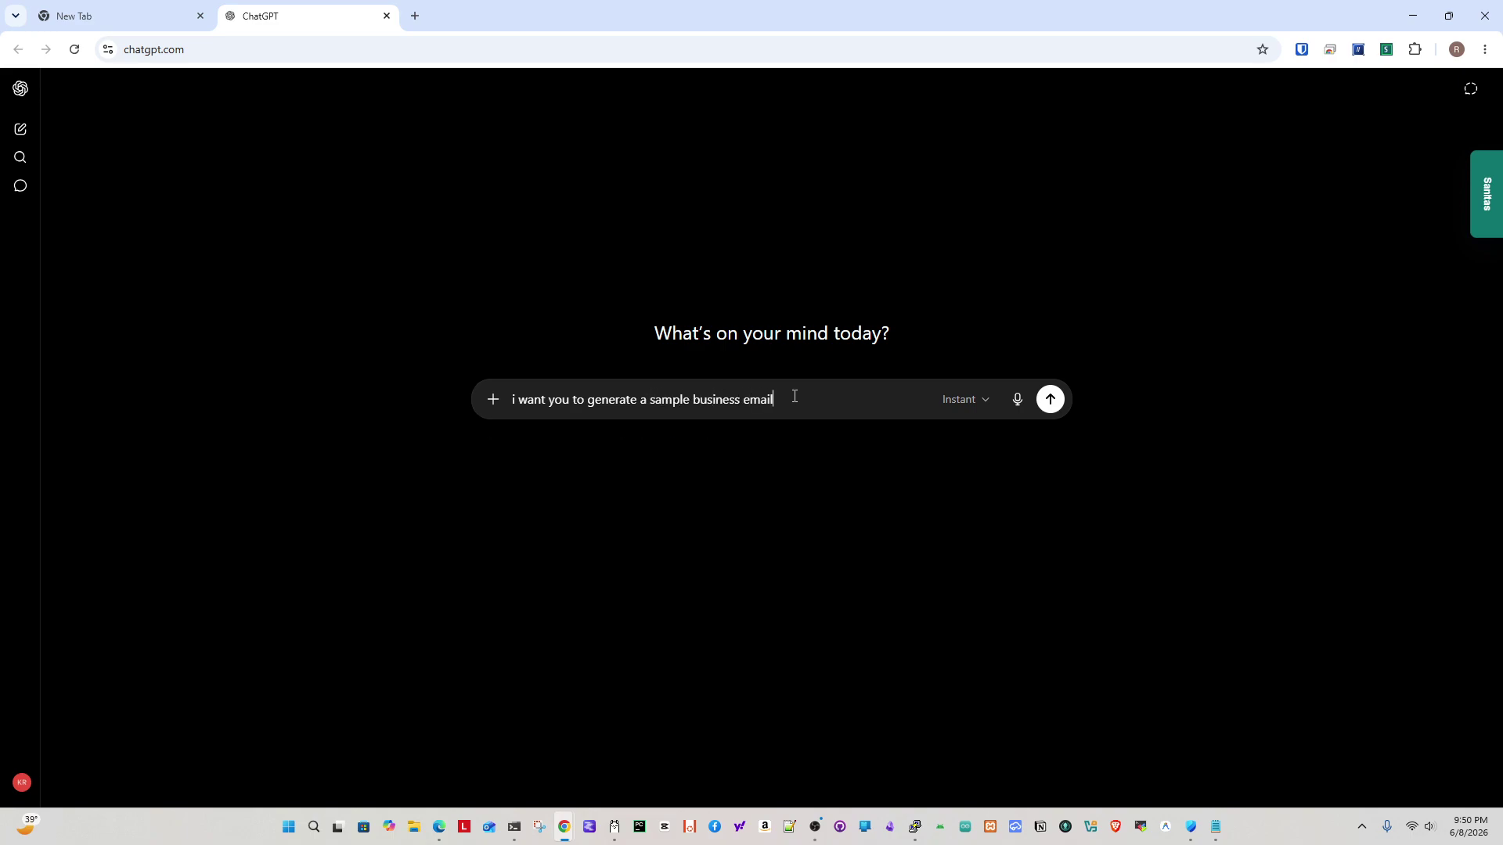
{"action": "type", "text": "with 3 senstive"}
{"action": "key", "text": "BackSpace"}
{"action": "key", "text": "BackSpace"}
{"action": "key", "text": "BackSpace"}
{"action": "key", "text": "BackSpace"}
{"action": "type", "text": "itive information"}
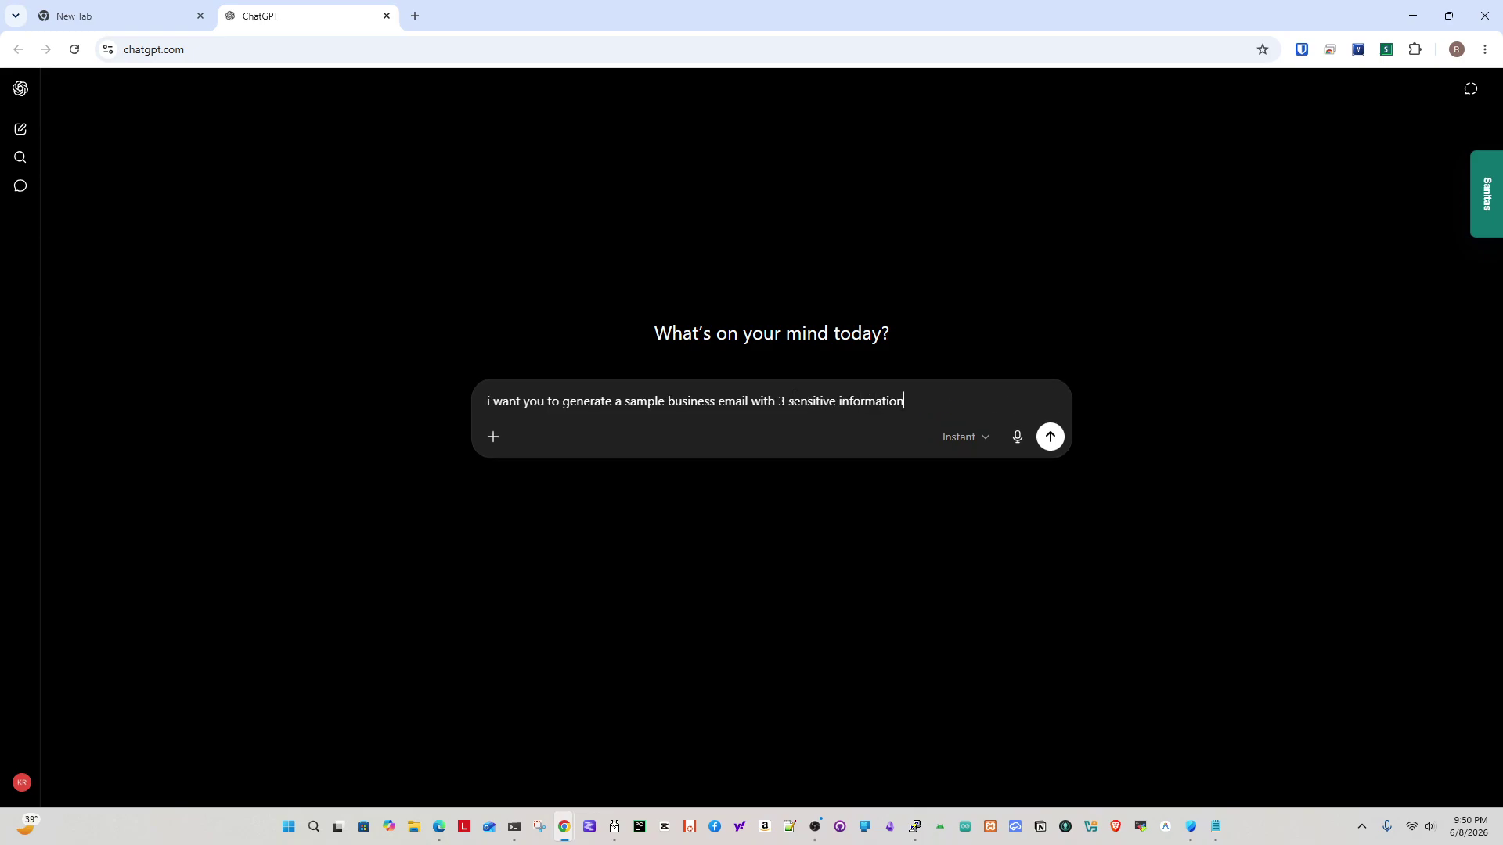
{"action": "key", "text": "Return"}
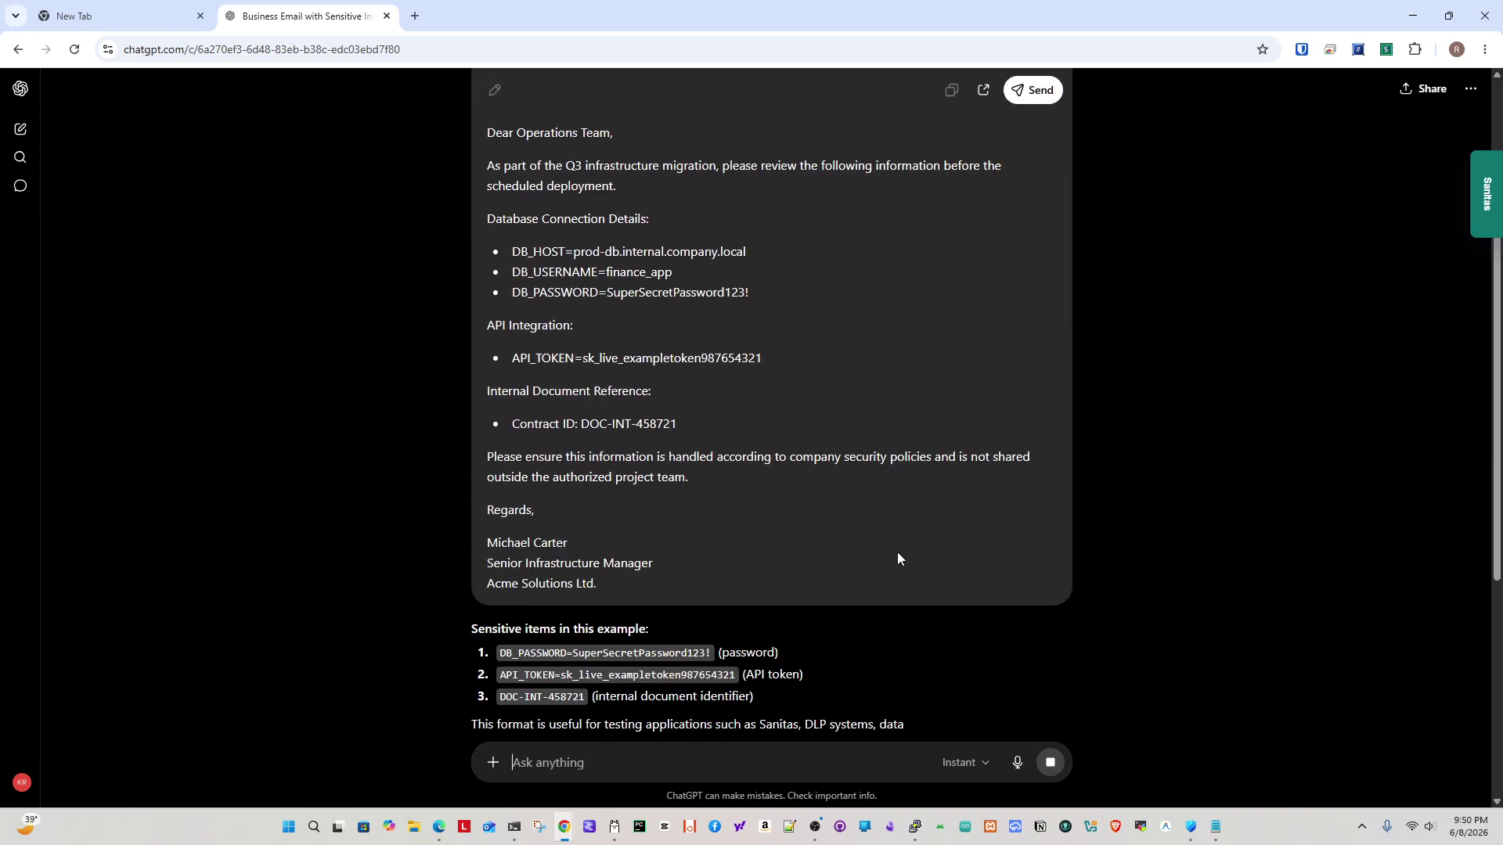
Copy the generated email, including its database password and API token, into the Sanitas text input.
{"action": "scroll", "coordinate": [721, 552], "scroll_direction": "up", "scroll_amount": 3}
{"action": "scroll", "coordinate": [722, 552], "scroll_direction": "down", "scroll_amount": 3}
{"action": "scroll", "coordinate": [758, 547], "scroll_direction": "up", "scroll_amount": 3}
{"action": "left_click_drag", "start_coordinate": [511, 511], "coordinate": [741, 553]}
{"action": "left_click_drag", "start_coordinate": [515, 613], "coordinate": [763, 631]}
{"action": "left_click", "coordinate": [641, 691]}
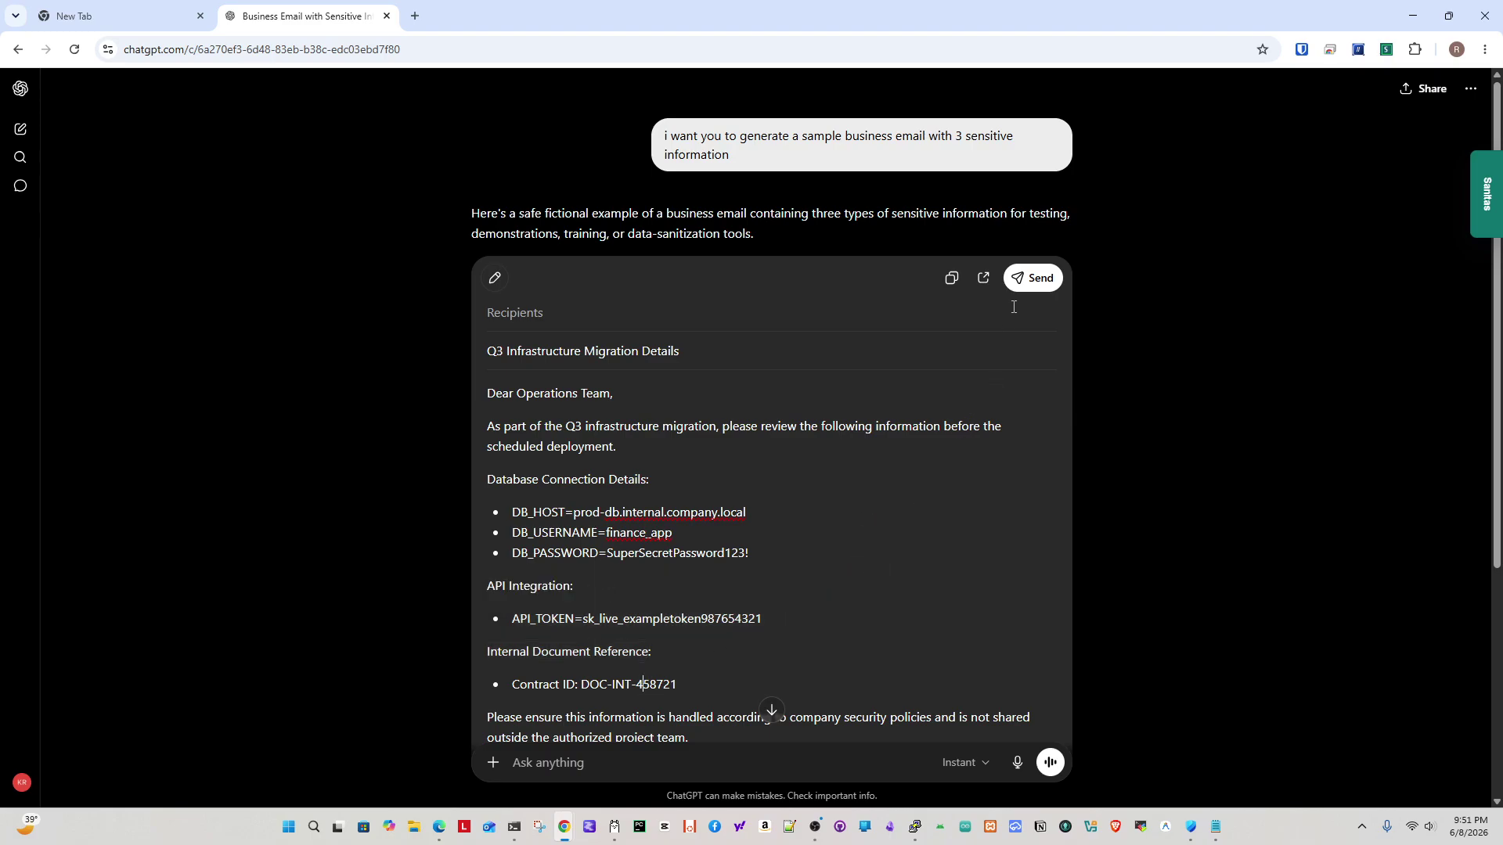
{"action": "left_click", "coordinate": [951, 278]}
{"action": "left_click", "coordinate": [1487, 194]}
{"action": "left_click", "coordinate": [1082, 349]}
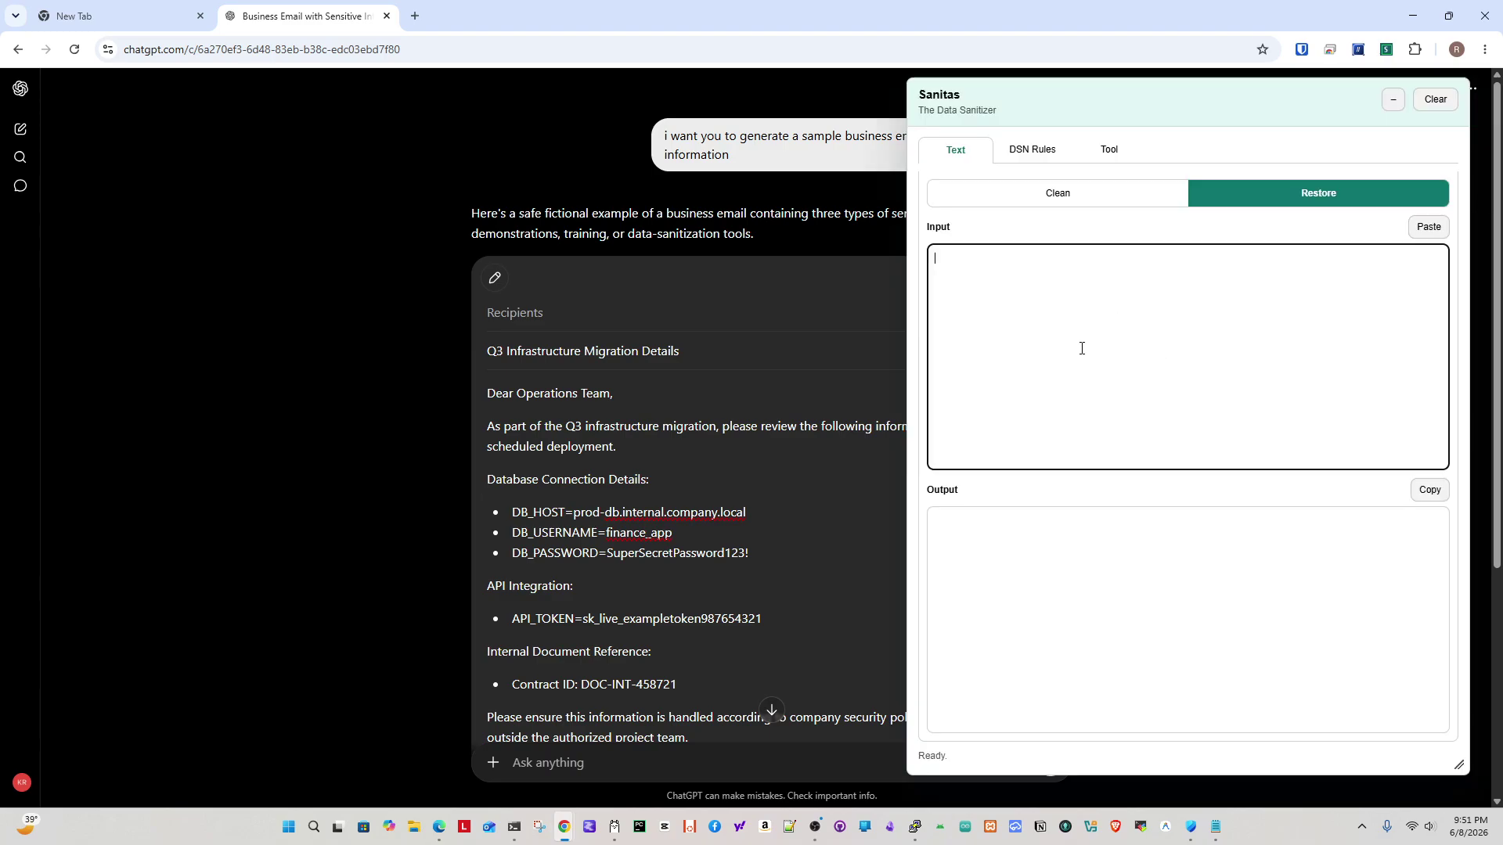
{"action": "key", "text": "ctrl+v"}
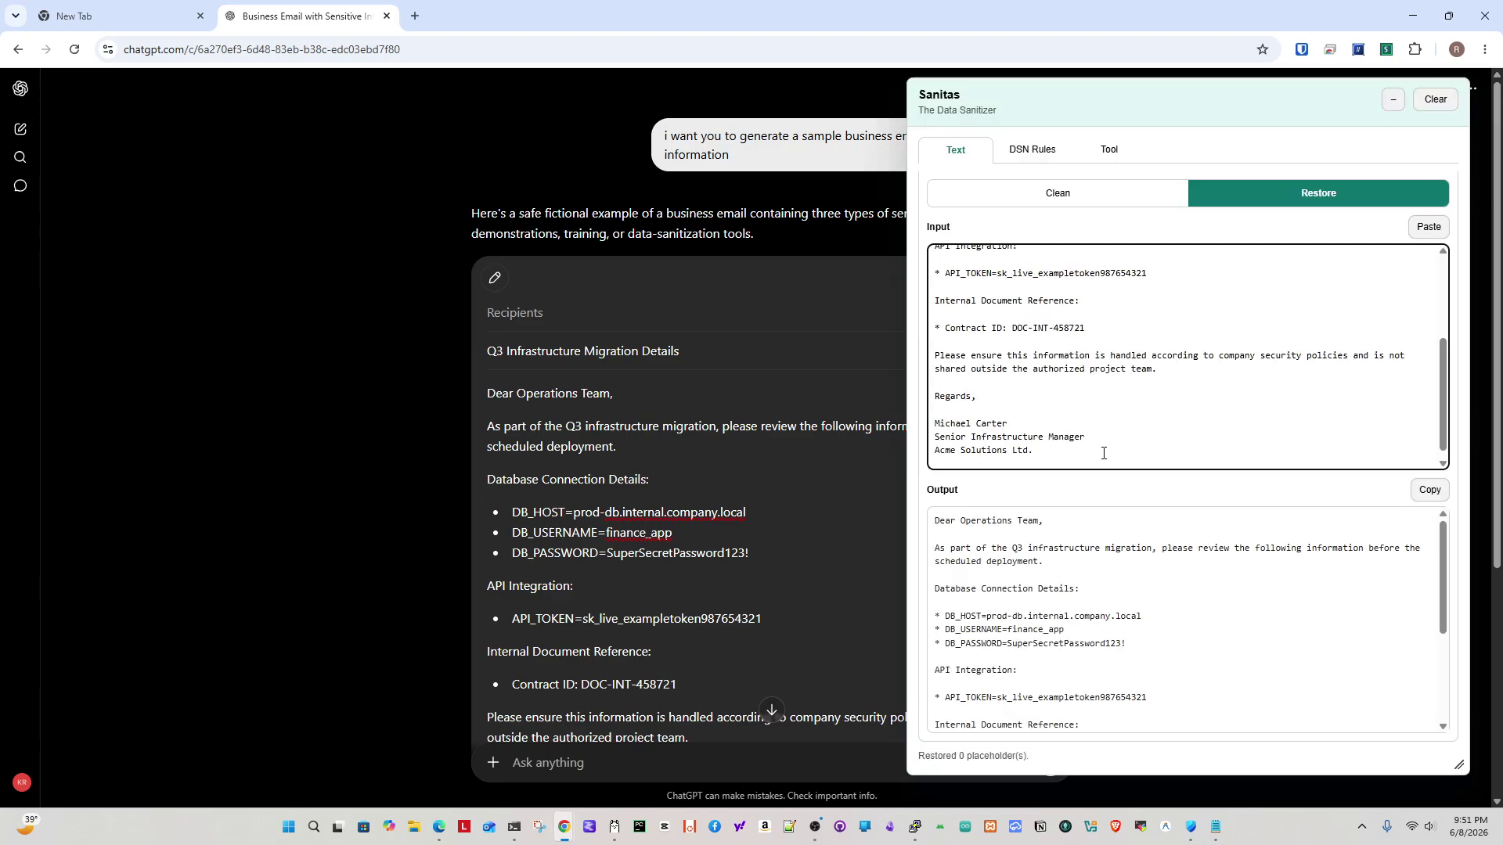
Compare the pasted email in the Sanitas input with the text in the output.
{"action": "scroll", "coordinate": [1323, 548], "scroll_direction": "down", "scroll_amount": 5}
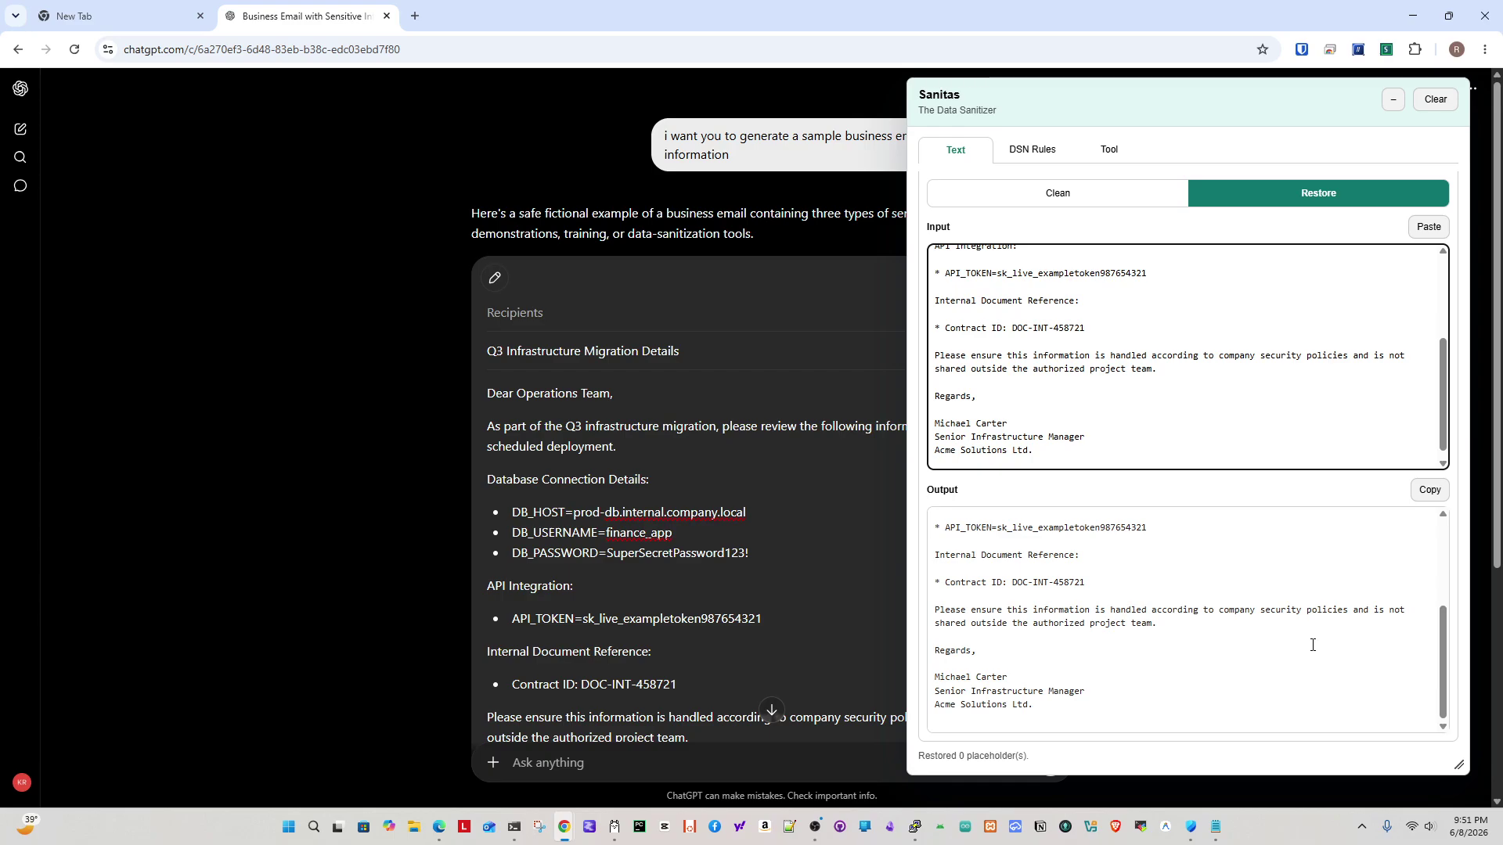
{"action": "scroll", "coordinate": [1312, 644], "scroll_direction": "up", "scroll_amount": 5}
{"action": "scroll", "coordinate": [1308, 376], "scroll_direction": "up", "scroll_amount": 5}
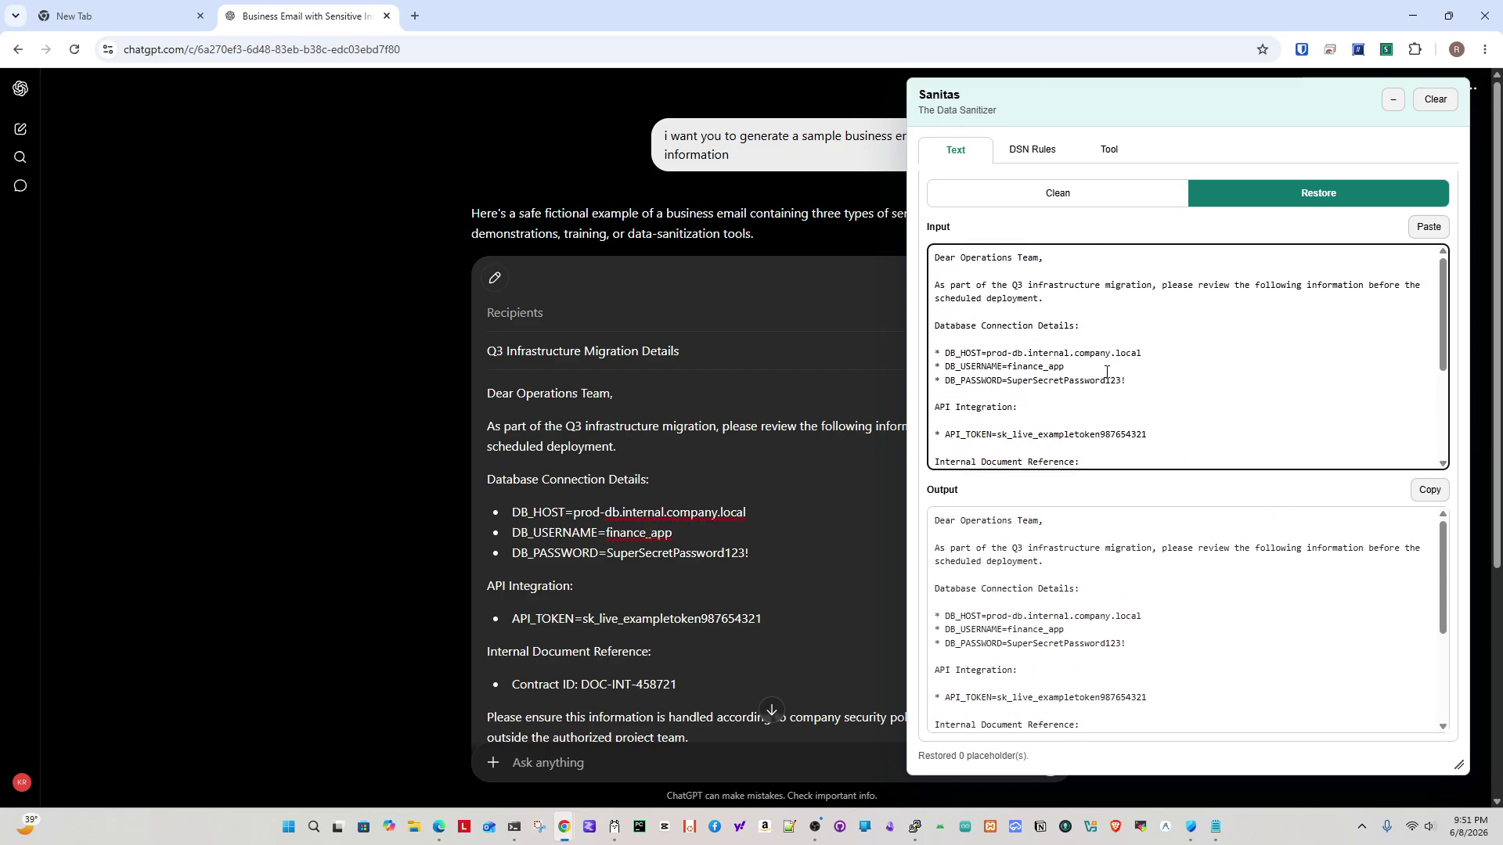
{"action": "left_click", "coordinate": [1158, 646]}
{"action": "scroll", "coordinate": [1174, 644], "scroll_direction": "down", "scroll_amount": 5}
{"action": "scroll", "coordinate": [1174, 645], "scroll_direction": "up", "scroll_amount": 5}
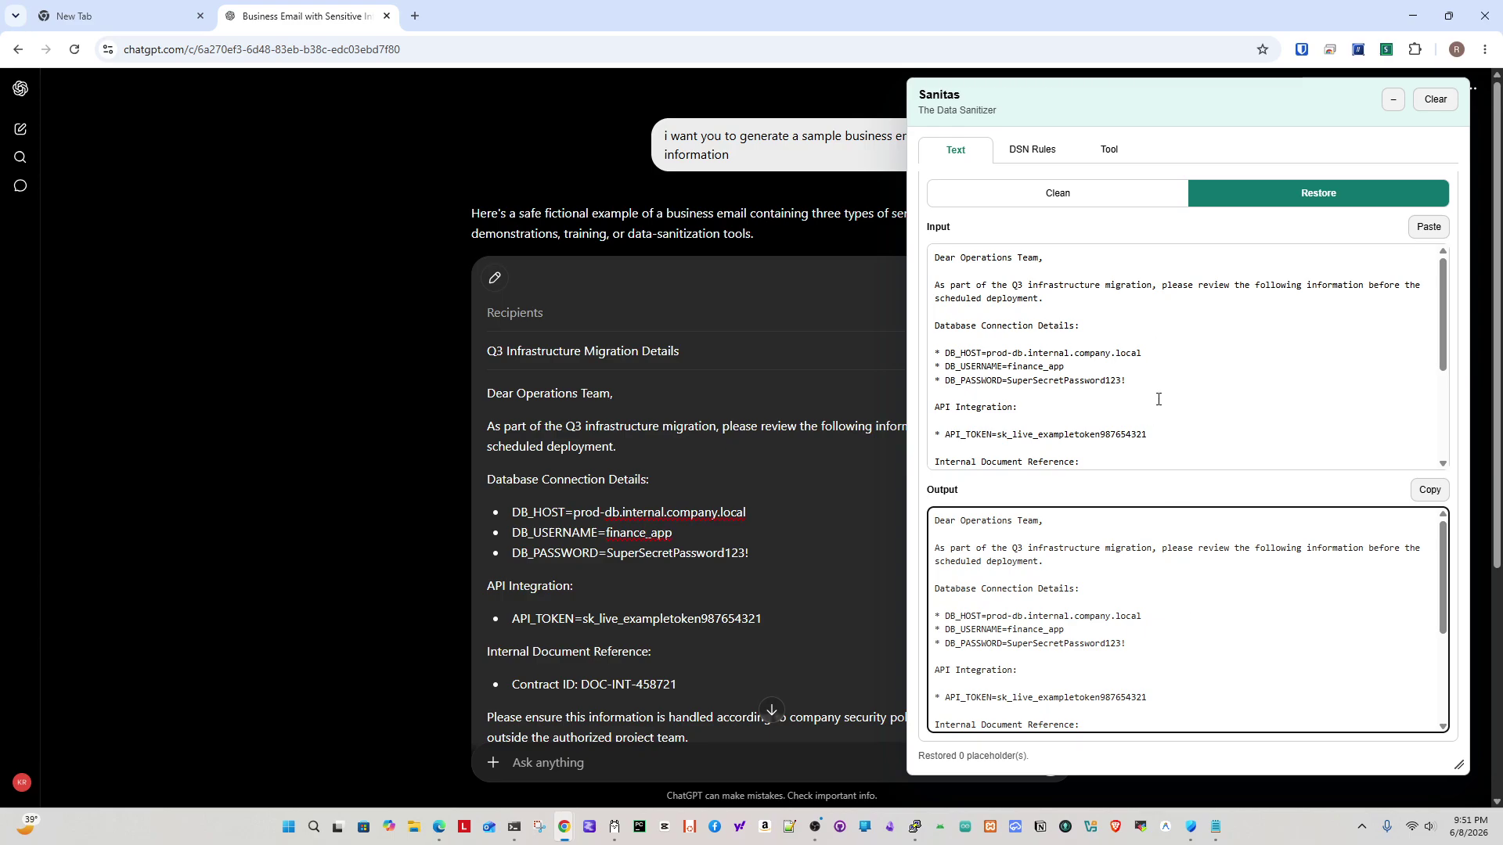
Copy the database host, username and password lines from the email into the rule prompt generator's sensitive format example.
{"action": "left_click_drag", "start_coordinate": [1131, 384], "coordinate": [934, 353]}
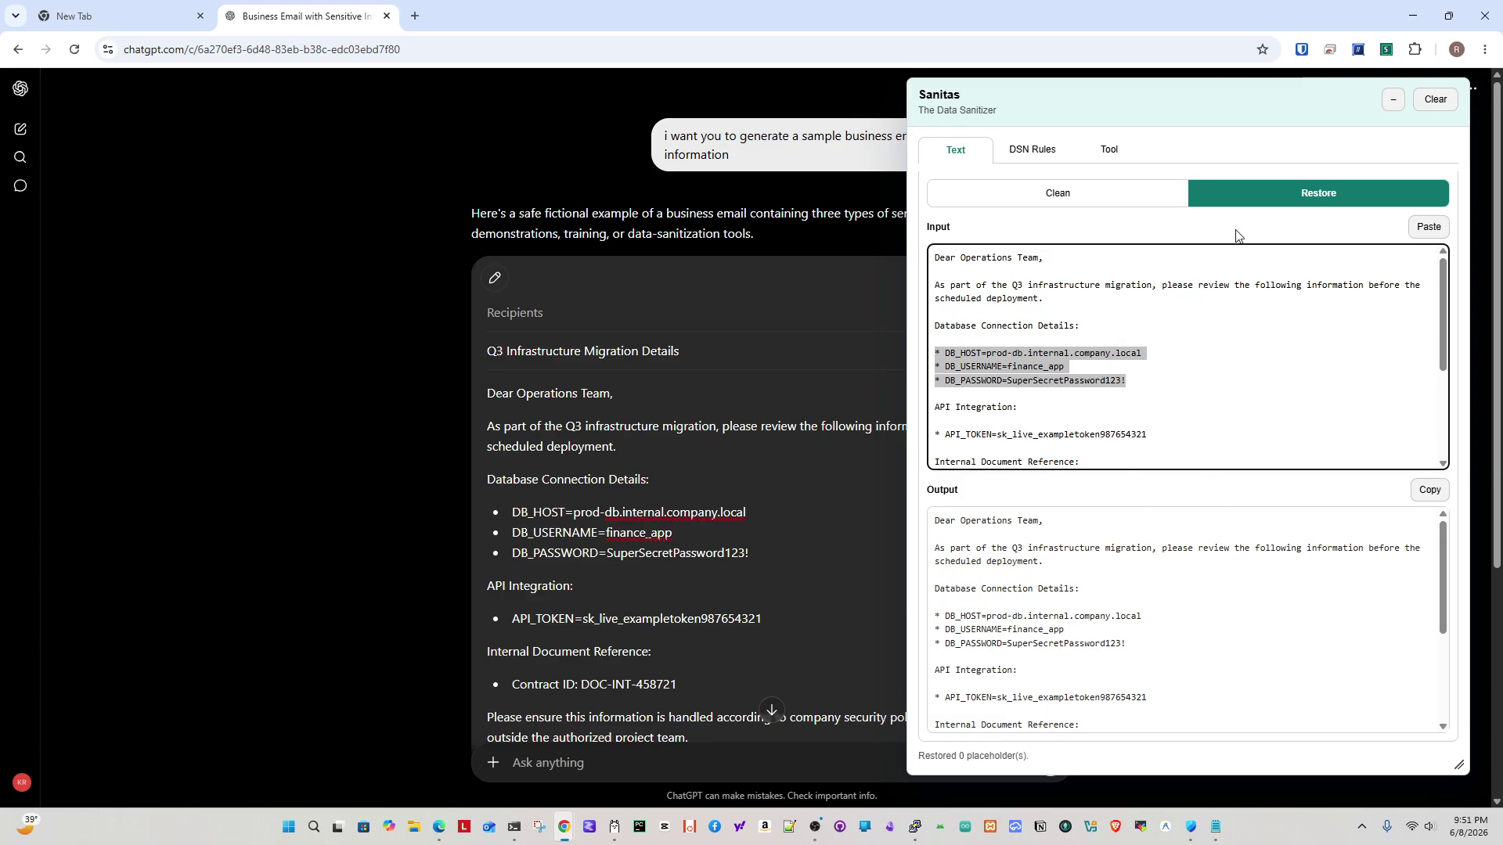
{"action": "left_click", "coordinate": [1030, 151]}
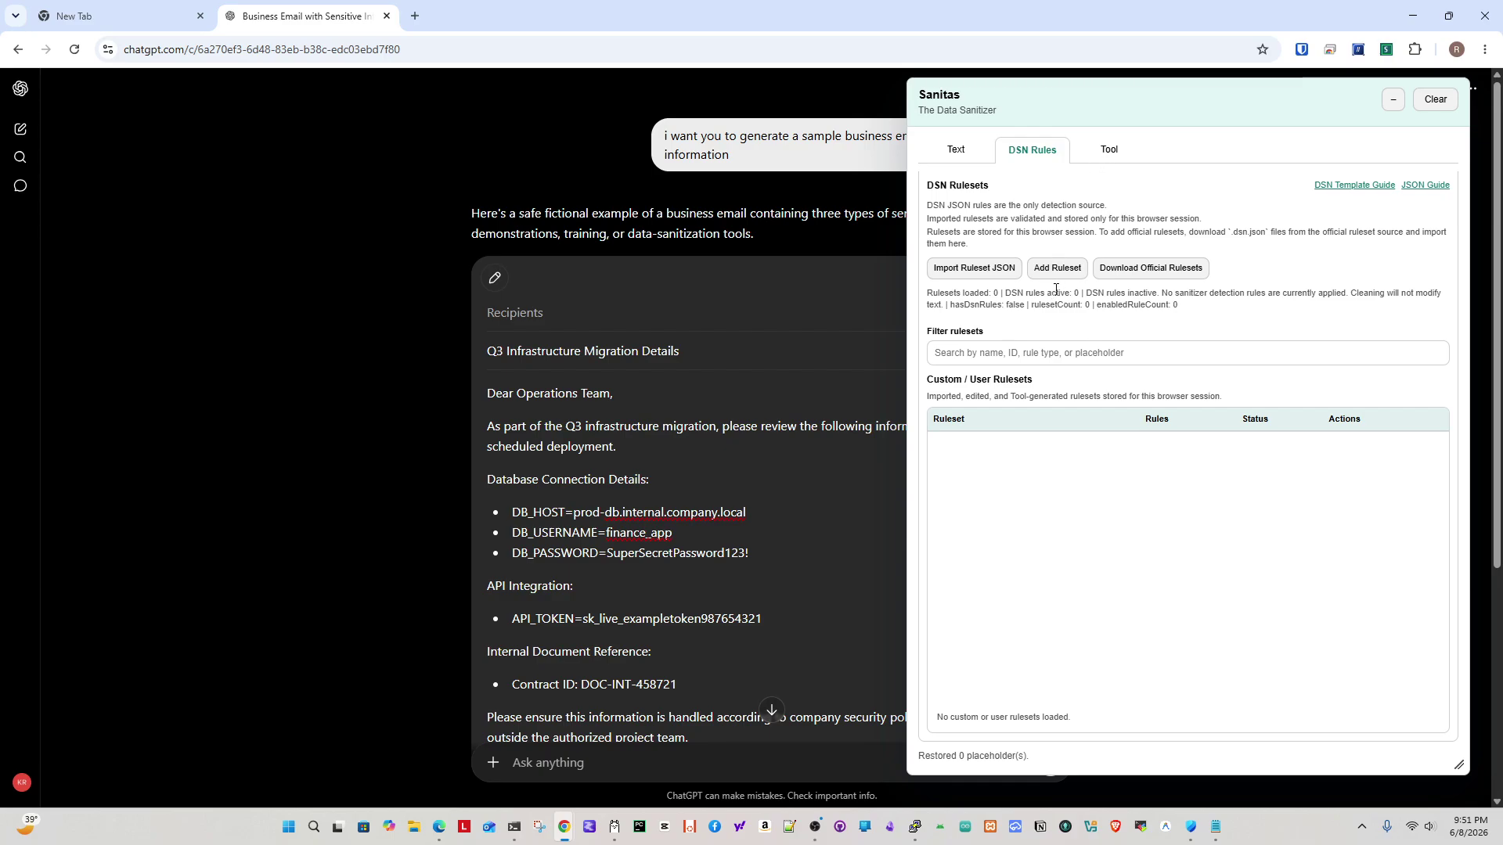
{"action": "left_click", "coordinate": [1105, 155]}
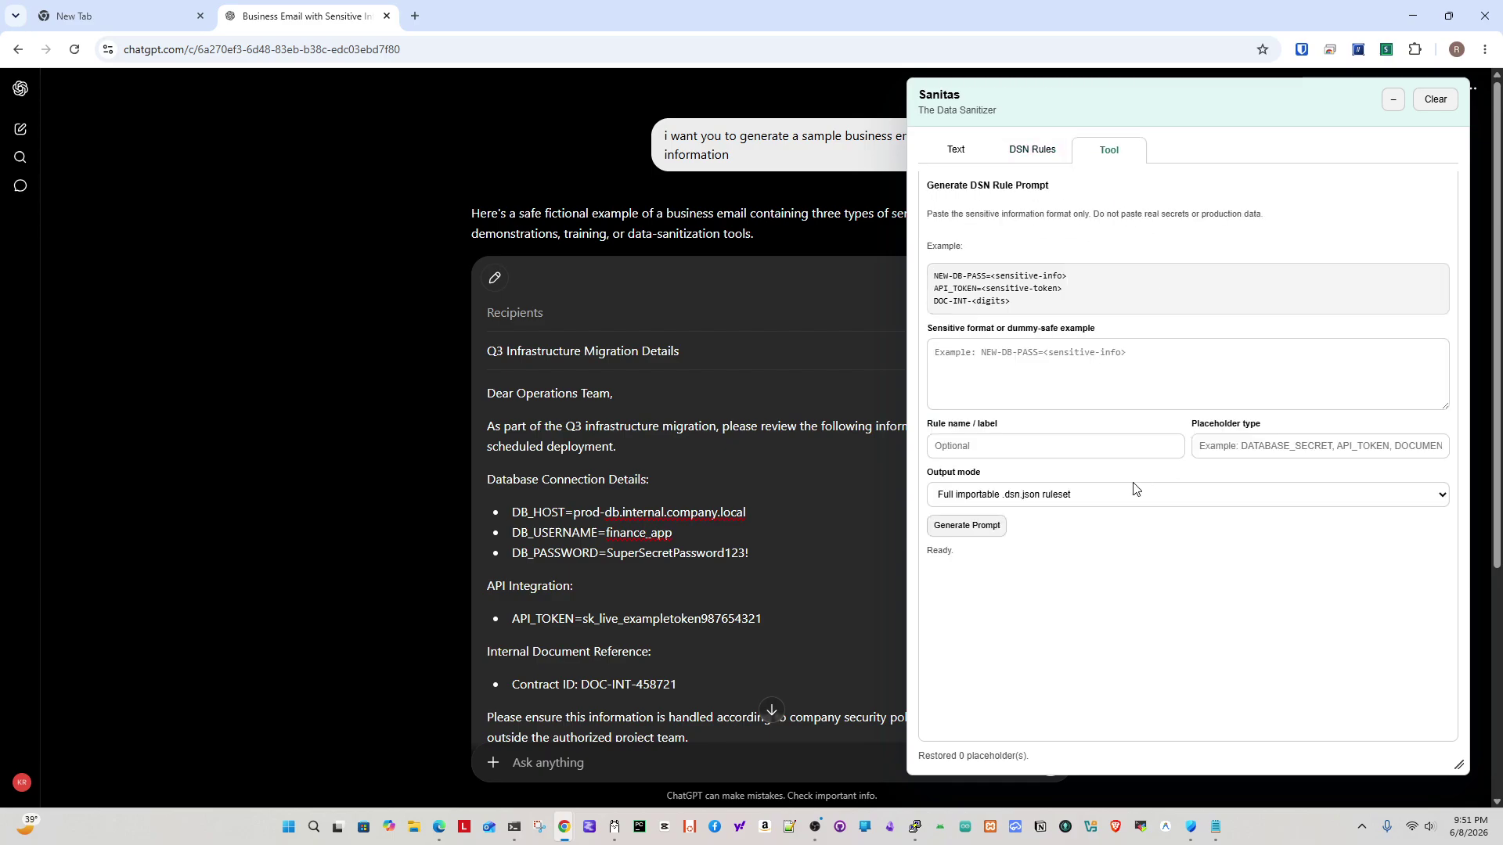
{"action": "left_click", "coordinate": [1083, 352]}
{"action": "key", "text": "ctrl+v"}
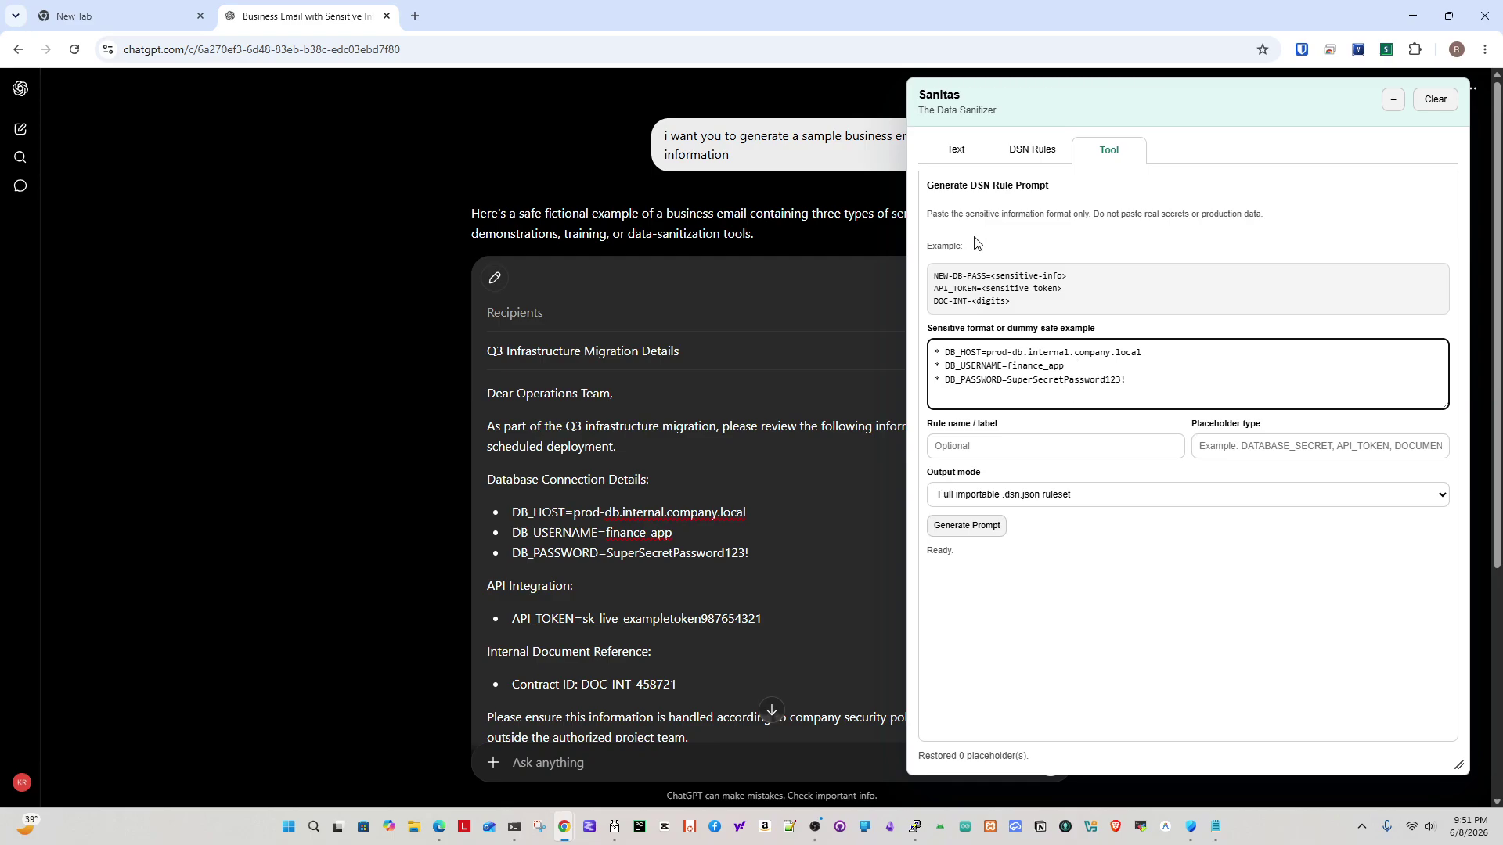
Add the email's API token line below the database lines in the sensitive format example.
{"action": "left_click", "coordinate": [971, 159]}
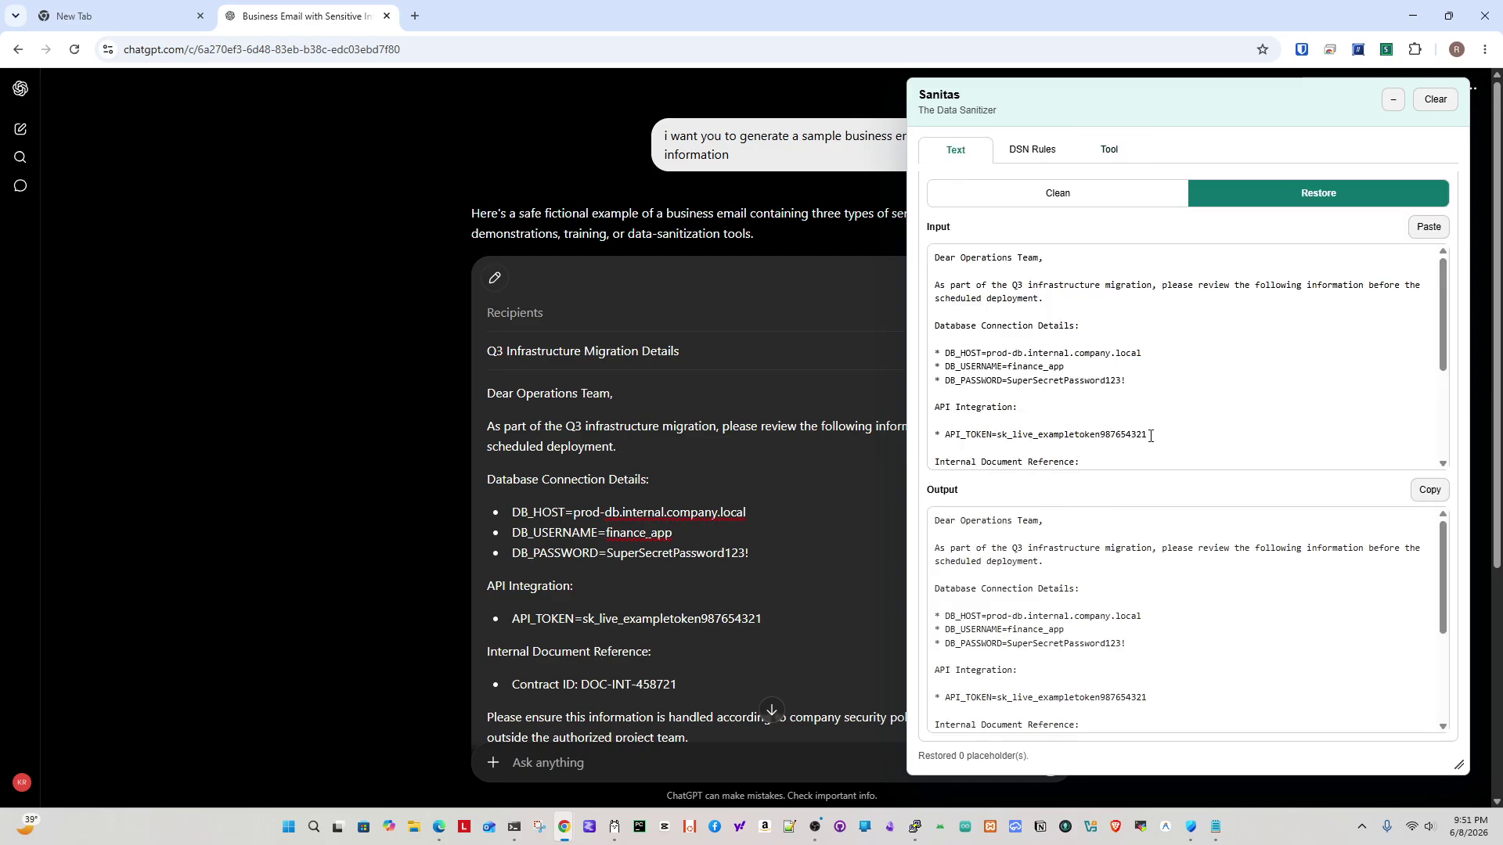
{"action": "left_click_drag", "start_coordinate": [1150, 436], "coordinate": [933, 431]}
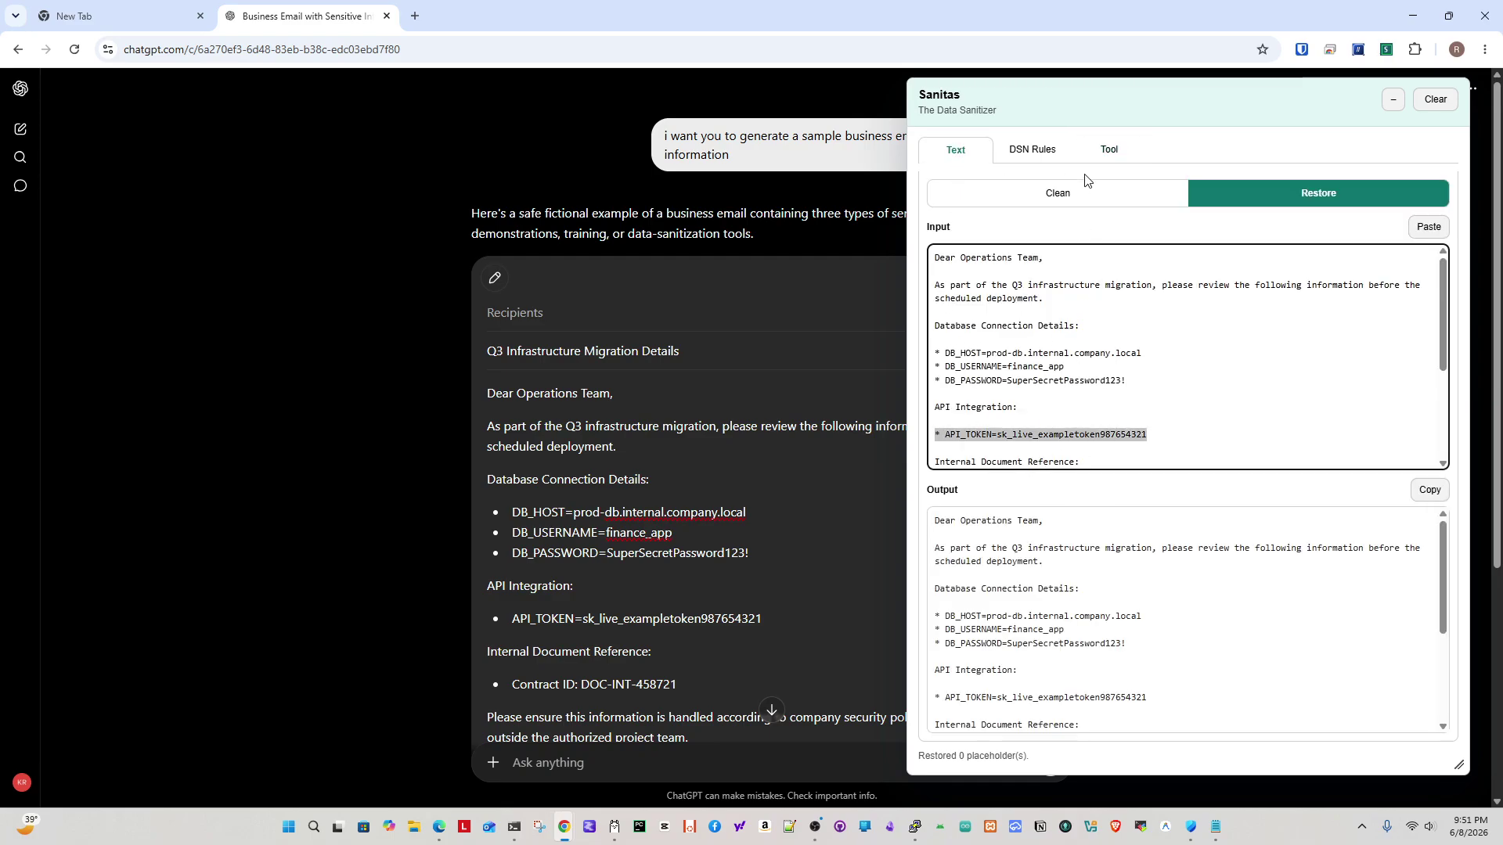
{"action": "left_click", "coordinate": [1109, 149]}
{"action": "left_click", "coordinate": [1024, 399]}
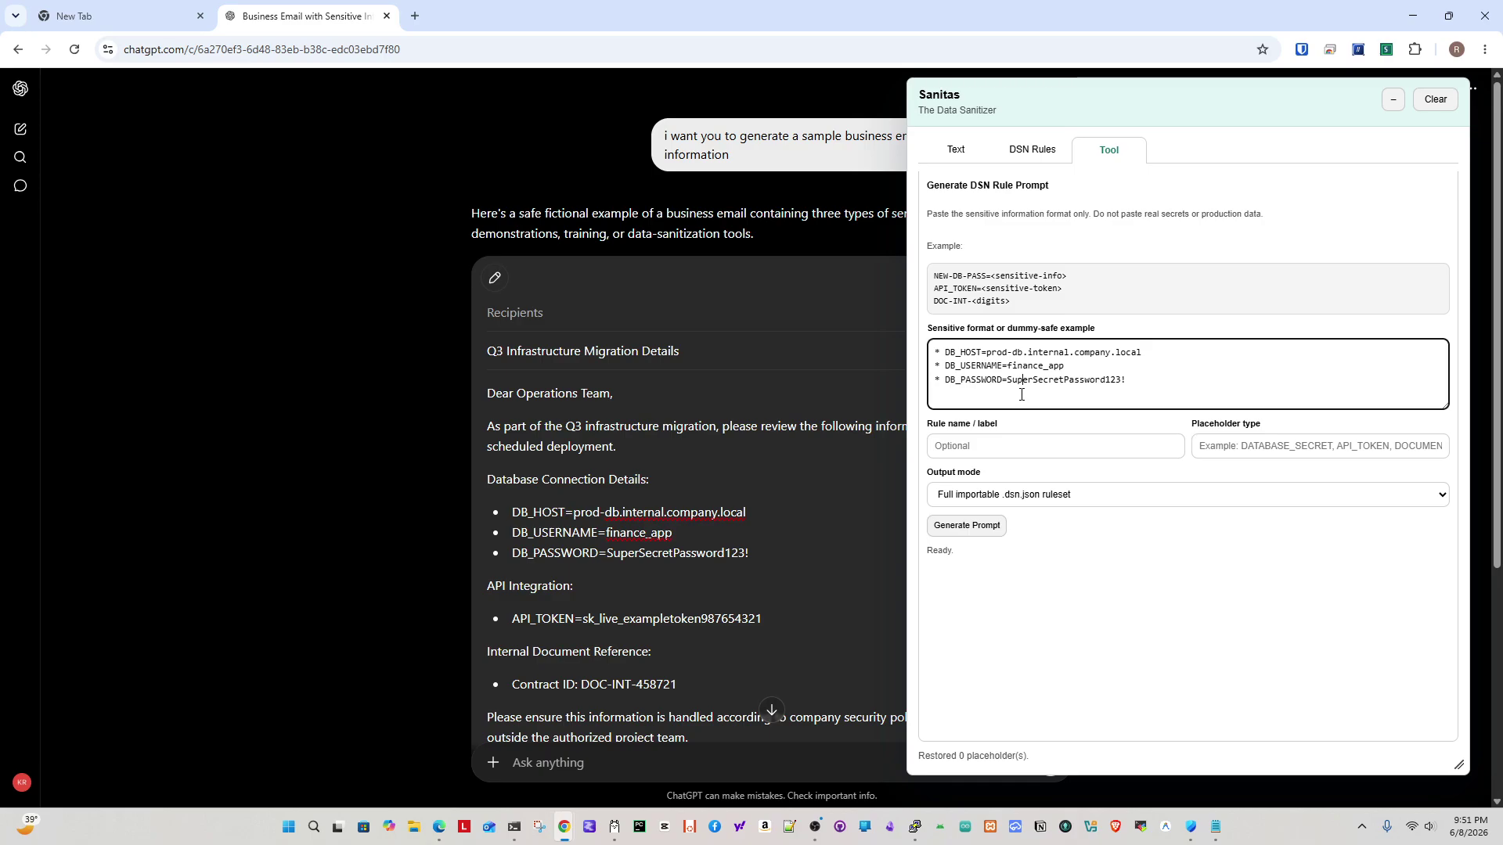
{"action": "key", "text": "ctrl+v"}
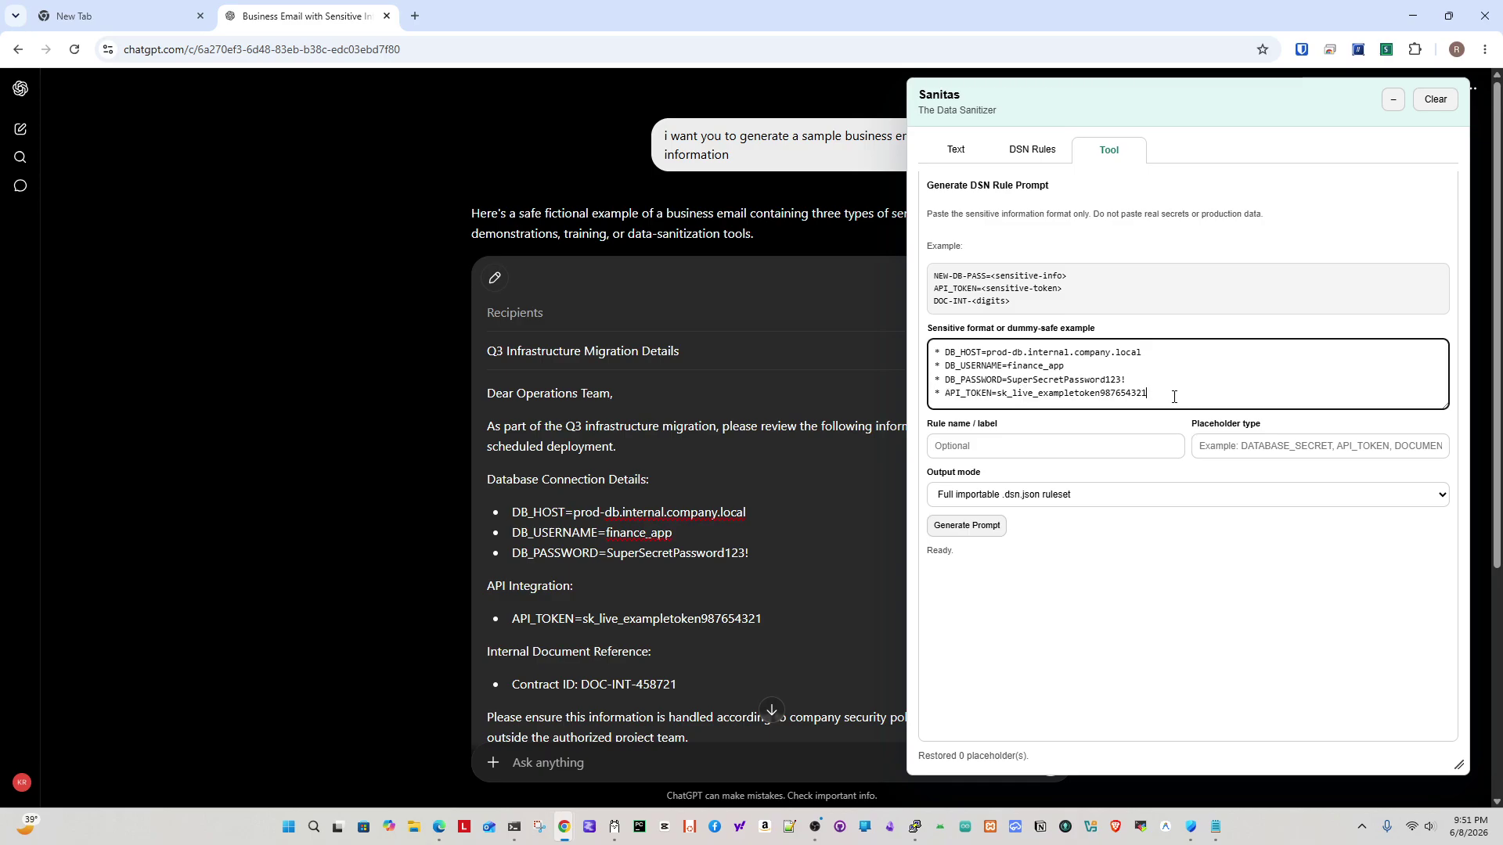
Add the email's contract ID line to the sensitive format example and enlarge the field to fit all lines.
{"action": "left_click", "coordinate": [1032, 152]}
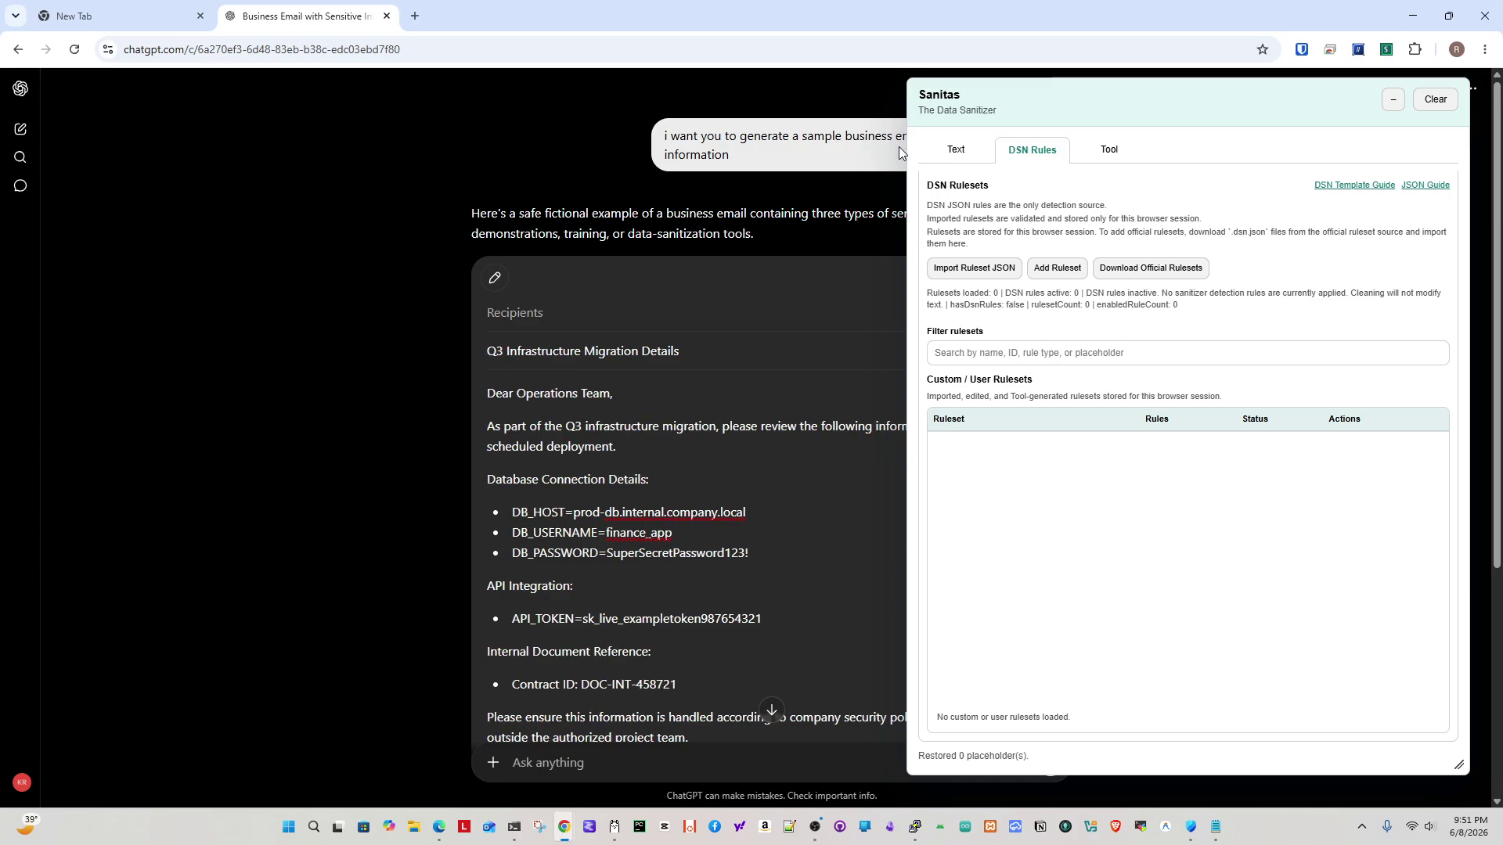
{"action": "left_click", "coordinate": [956, 149]}
{"action": "scroll", "coordinate": [1139, 417], "scroll_direction": "down", "scroll_amount": 3}
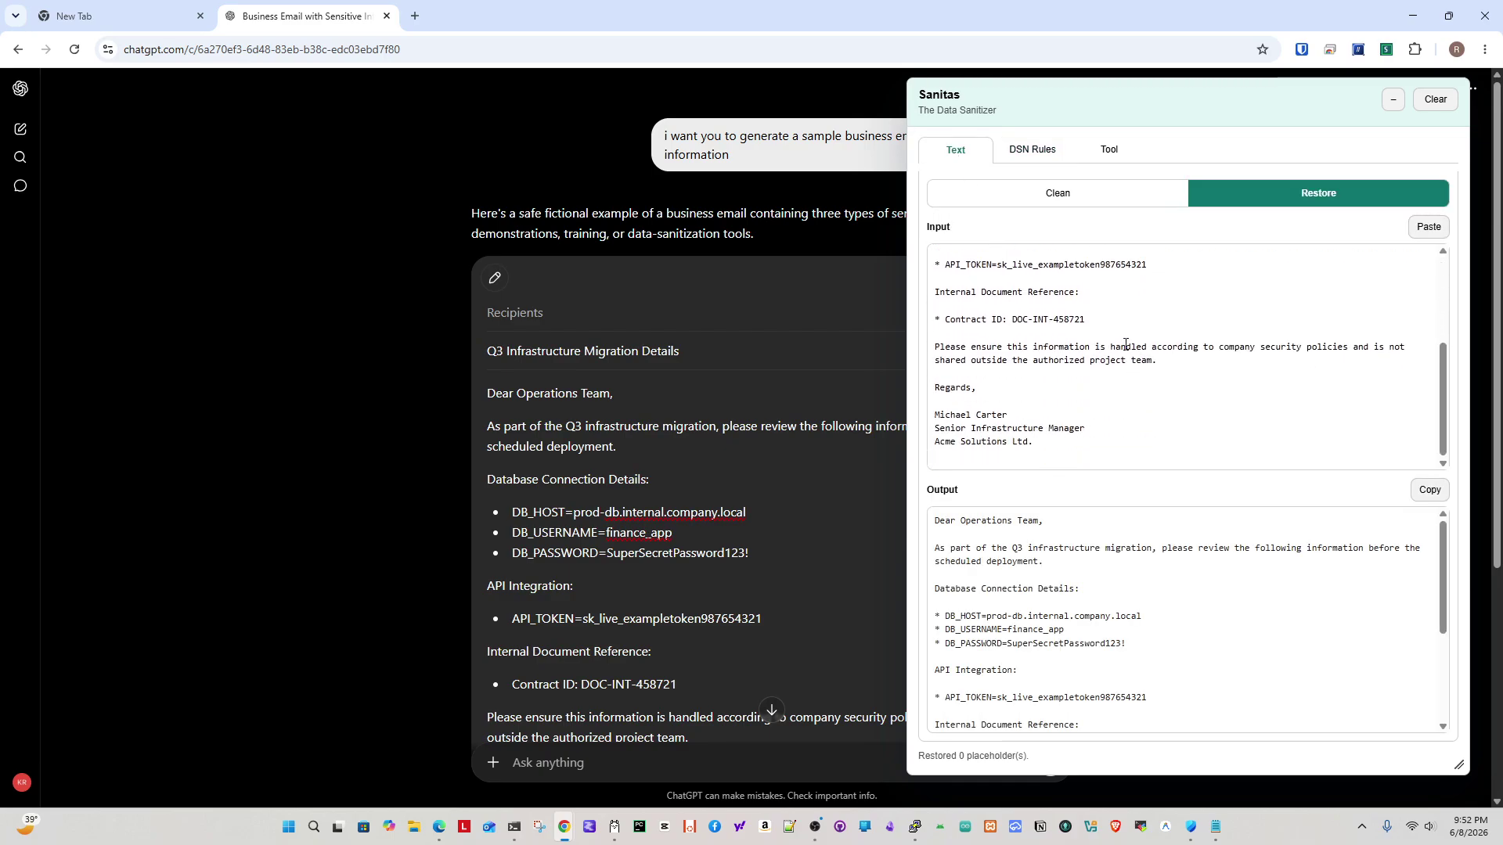
{"action": "left_click_drag", "start_coordinate": [1103, 315], "coordinate": [927, 325]}
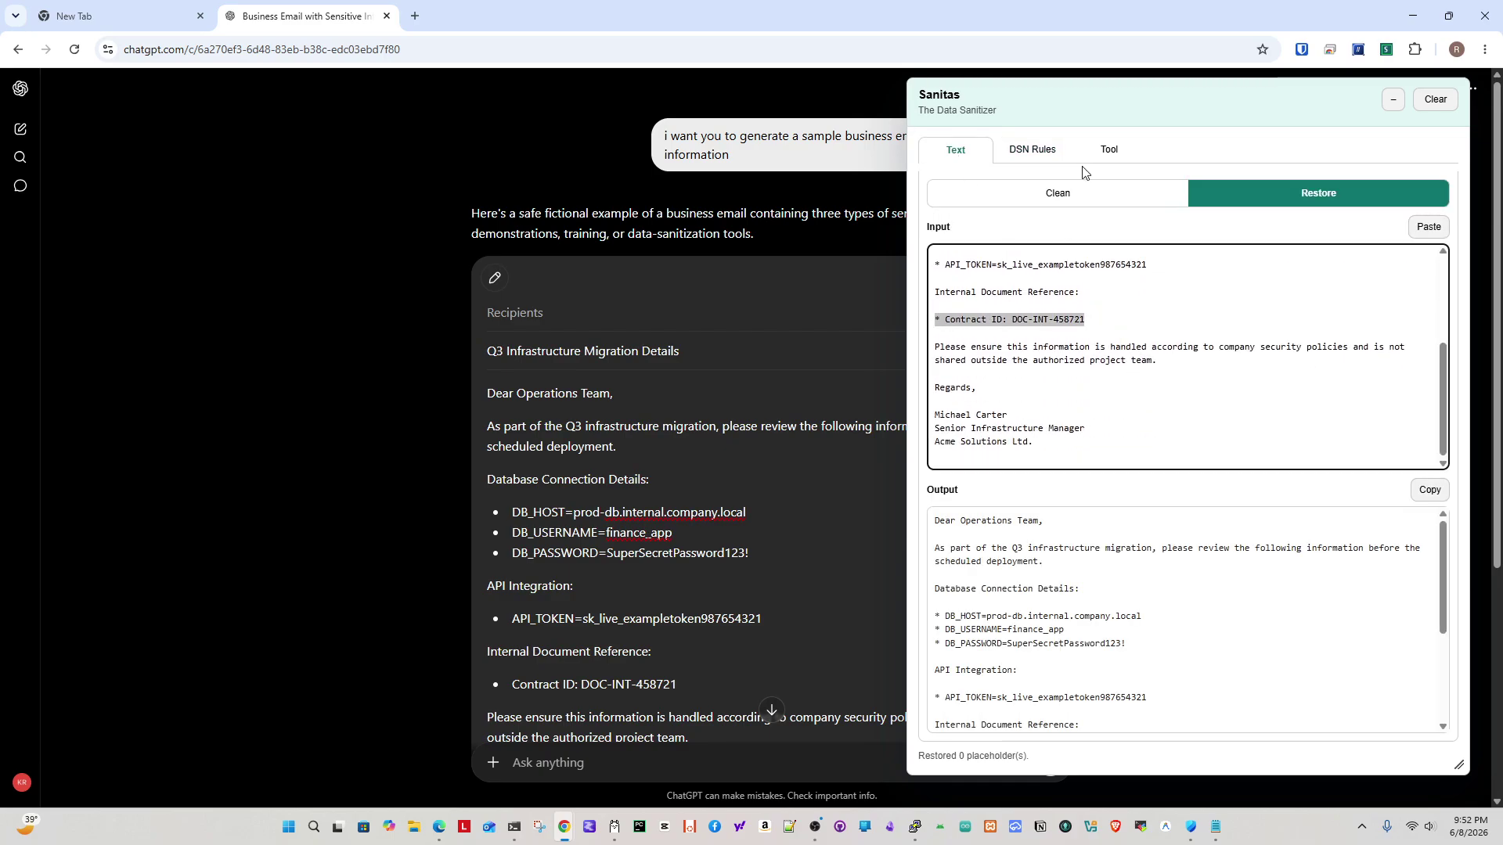
{"action": "left_click", "coordinate": [1110, 152]}
{"action": "left_click", "coordinate": [1167, 388]}
{"action": "scroll", "coordinate": [1167, 388], "scroll_direction": "down", "scroll_amount": 1}
{"action": "left_click_drag", "start_coordinate": [1442, 405], "coordinate": [1432, 583]}
Remove the leading asterisk bullets from all five lines of the sensitive format example.
{"action": "left_click_drag", "start_coordinate": [946, 352], "coordinate": [1007, 348]}
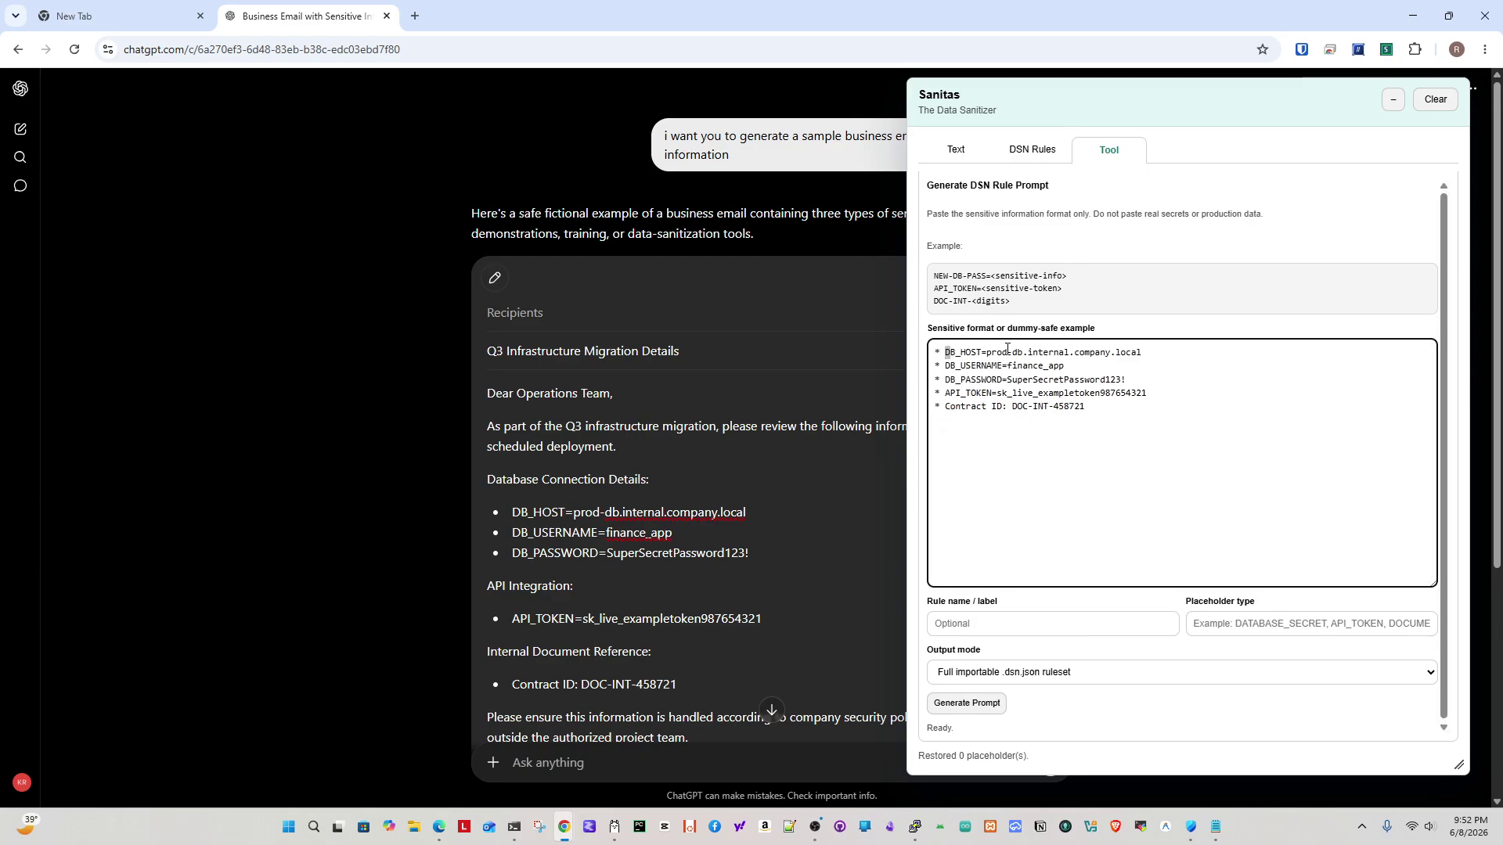
{"action": "key", "text": "Left"}
{"action": "key", "text": "BackSpace"}
{"action": "key", "text": "BackSpace"}
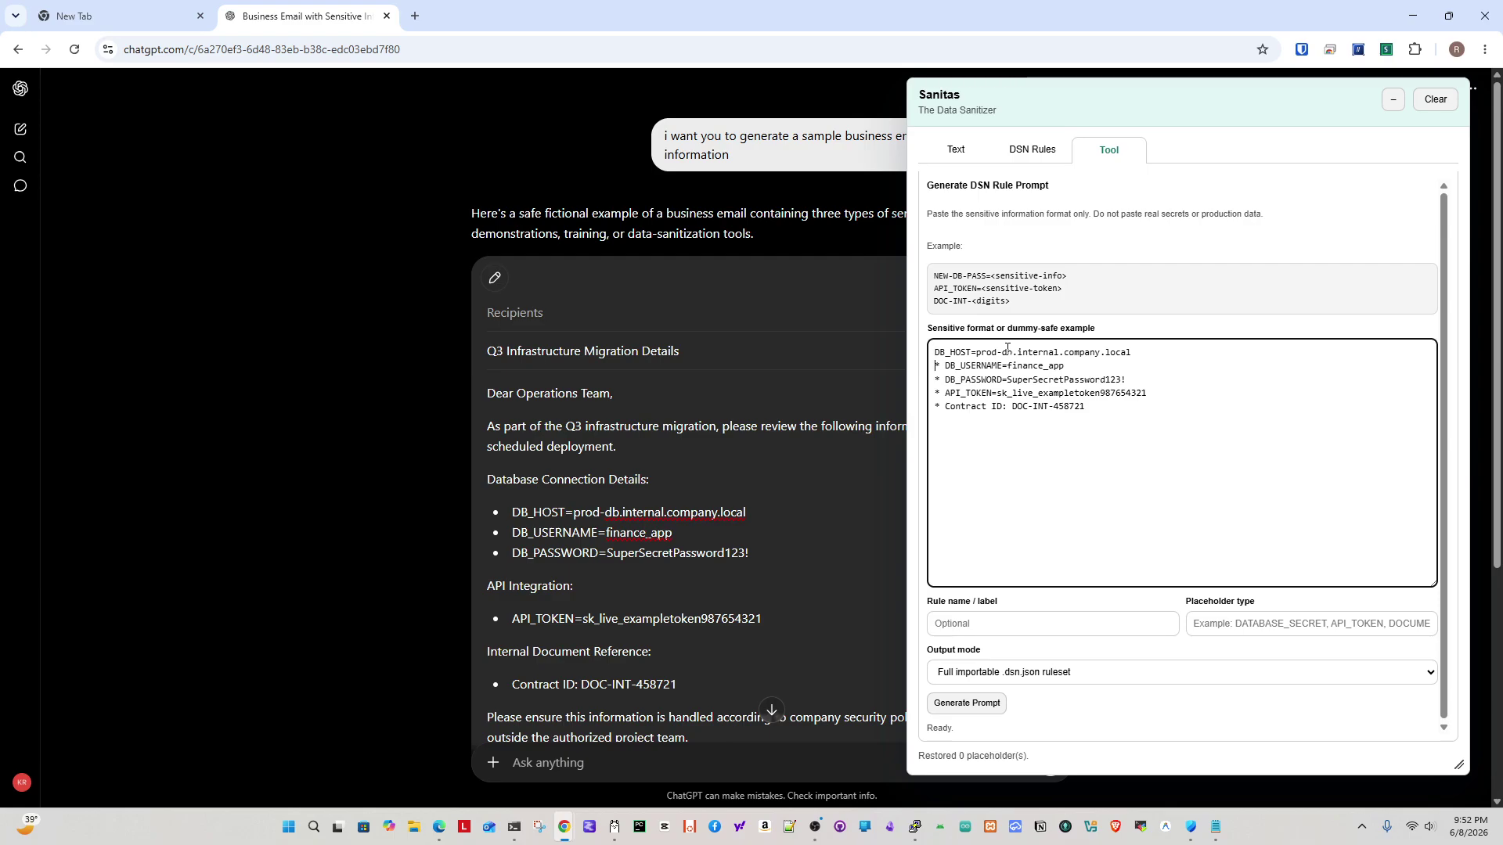
{"action": "key", "text": "Delete"}
{"action": "key", "text": "Delete"}
{"action": "key", "text": "BackSpace"}
{"action": "key", "text": "BackSpace"}
{"action": "key", "text": "BackSpace"}
{"action": "key", "text": "BackSpace"}
{"action": "key", "text": "Down"}
{"action": "key", "text": "BackSpace"}
{"action": "key", "text": "BackSpace"}
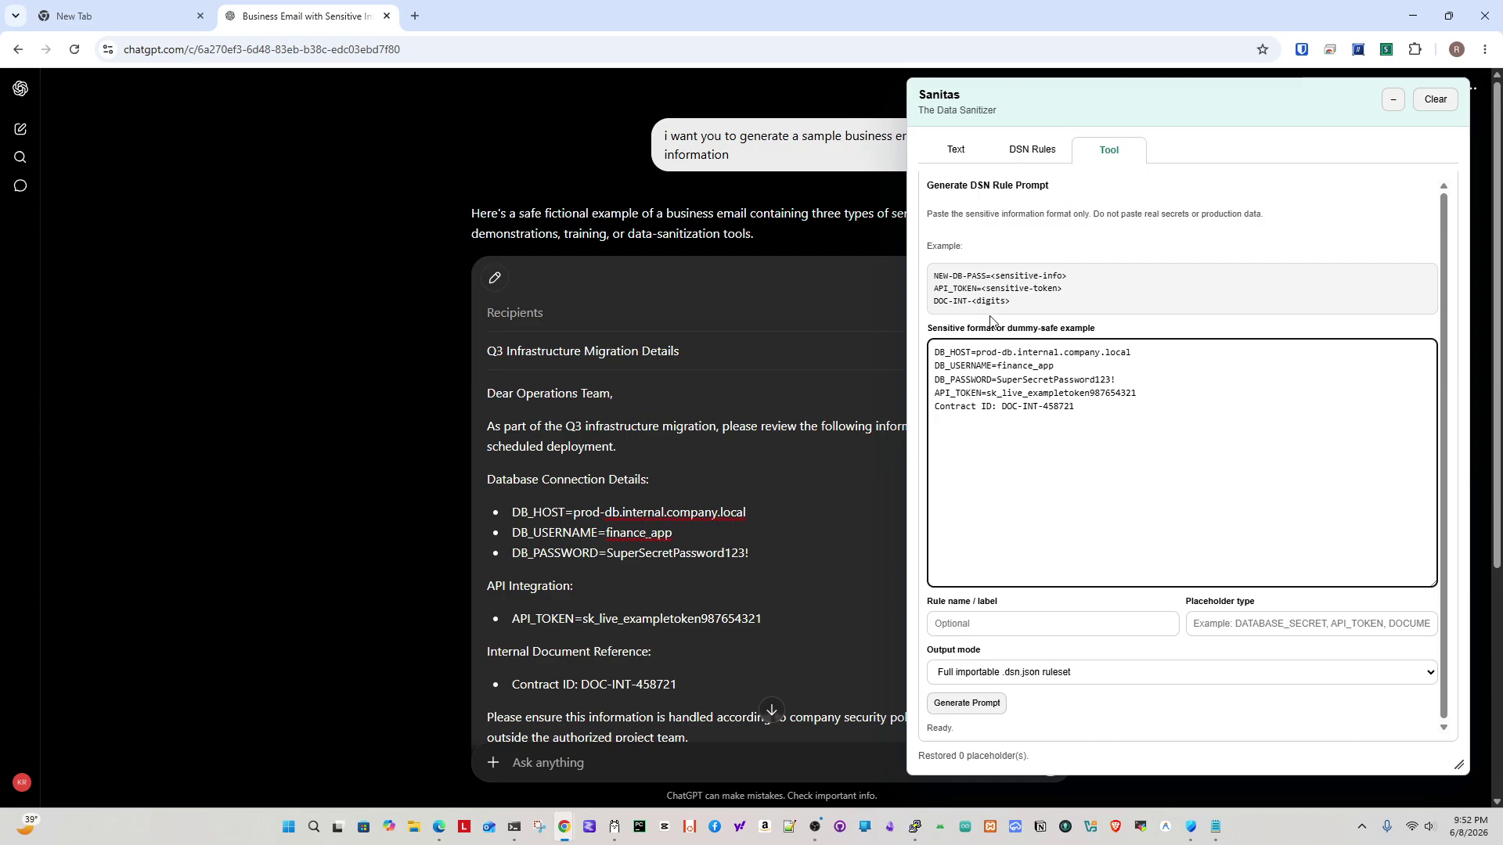
Replace the database host, username and password values in the sensitive format example with the placeholder <sensitive-info>.
{"action": "left_click_drag", "start_coordinate": [992, 278], "coordinate": [1074, 278]}
{"action": "key", "text": "ctrl+c"}
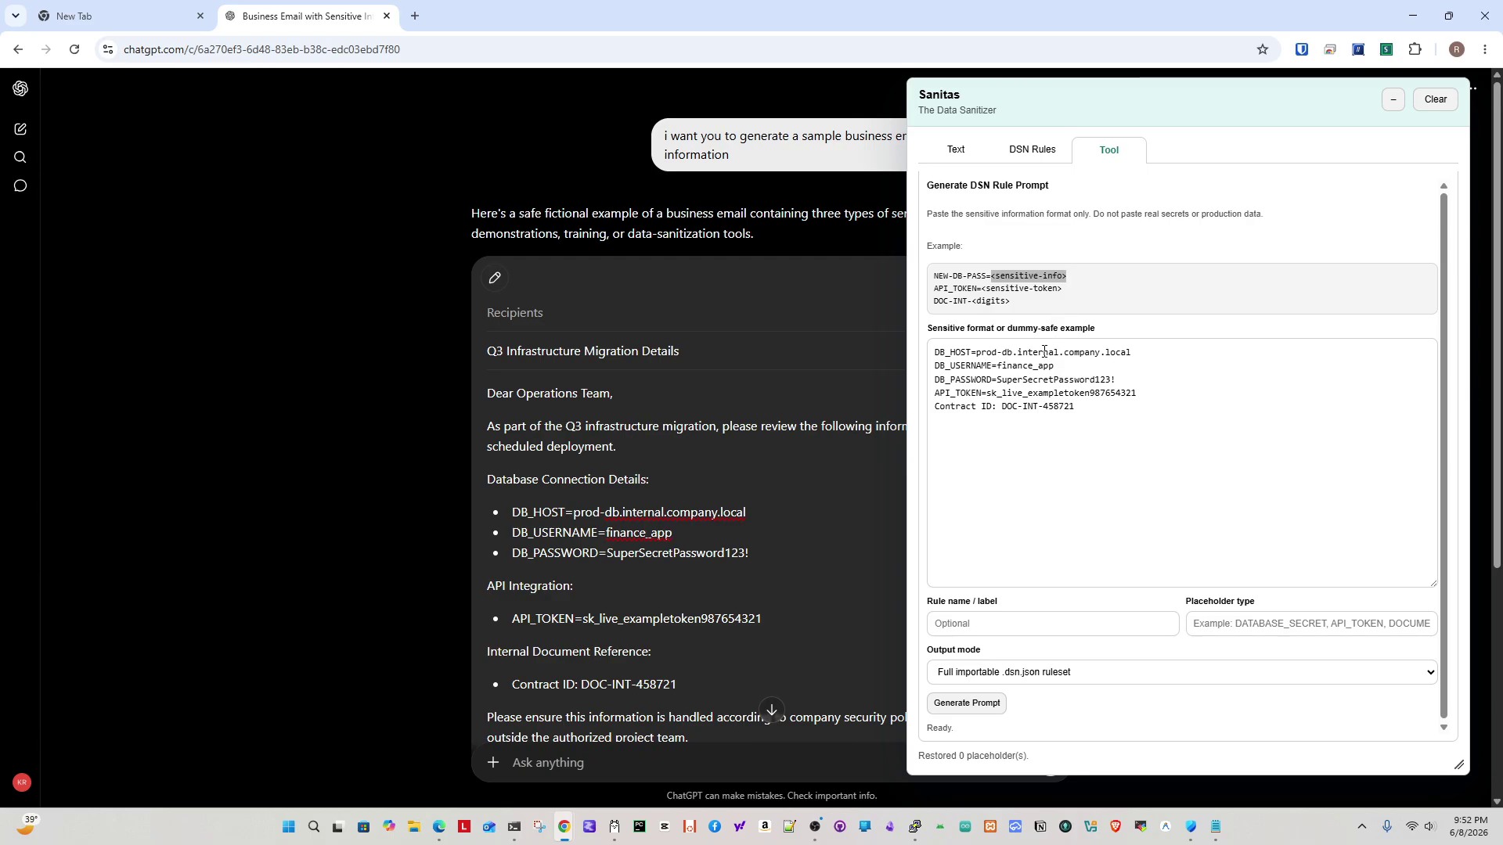
{"action": "left_click_drag", "start_coordinate": [976, 353], "coordinate": [1146, 345]}
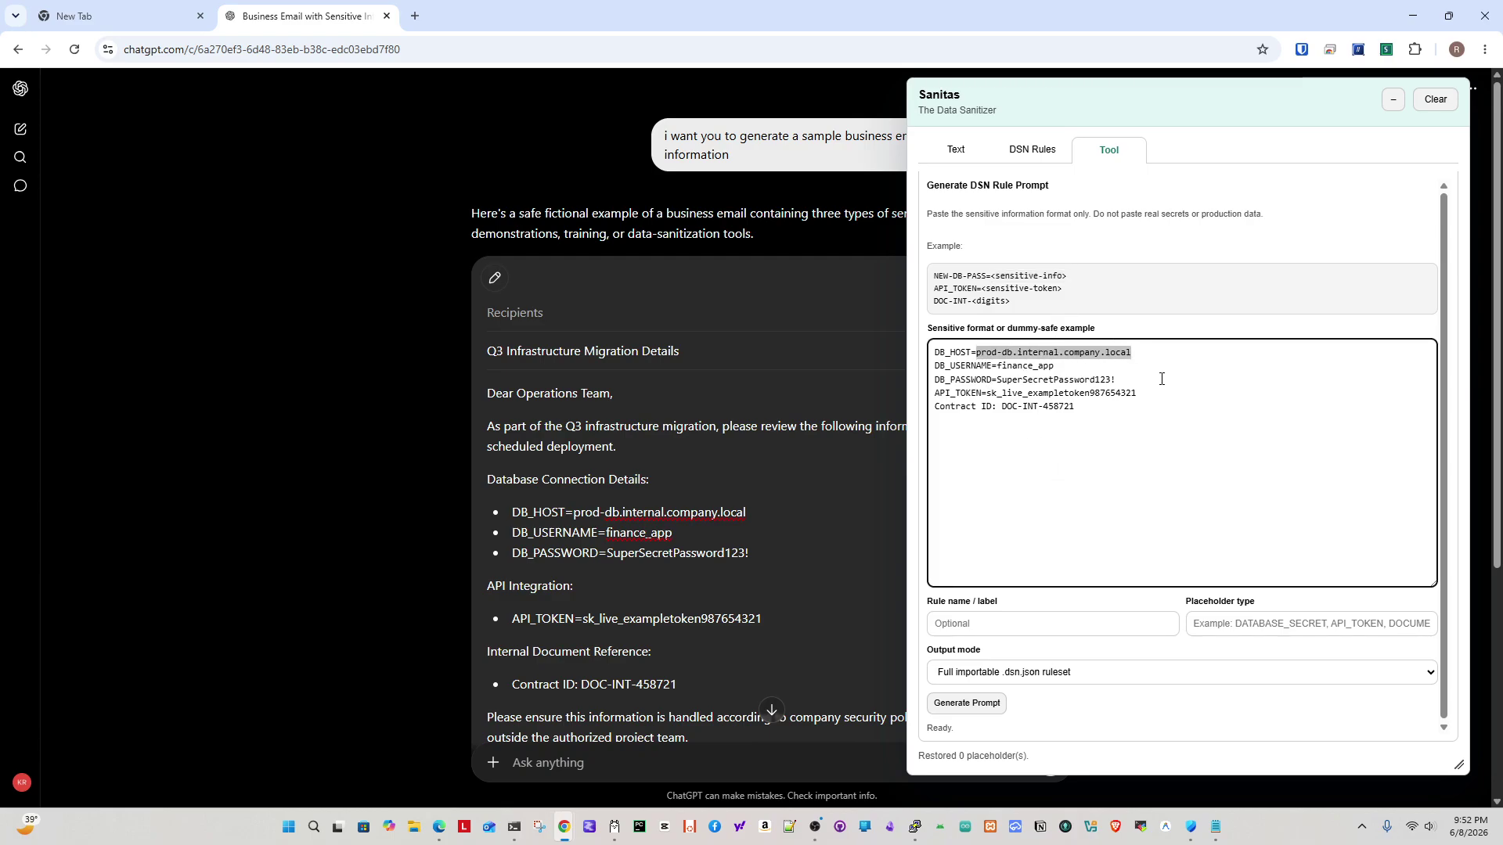
{"action": "key", "text": "ctrl+v"}
{"action": "left_click_drag", "start_coordinate": [995, 366], "coordinate": [1140, 380]}
{"action": "key", "text": "ctrl+v"}
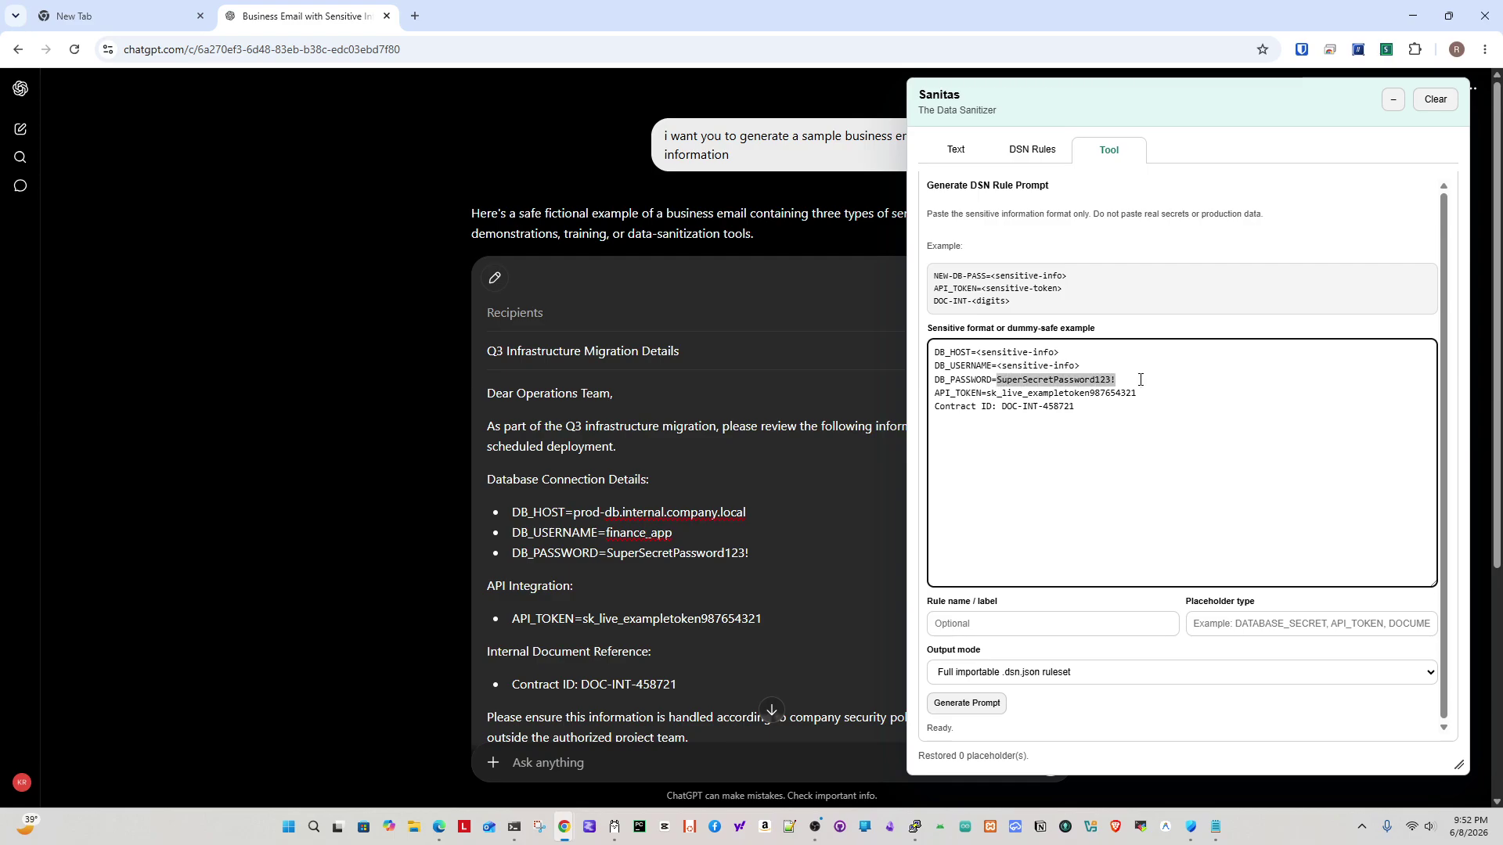
{"action": "key", "text": "ctrl+v"}
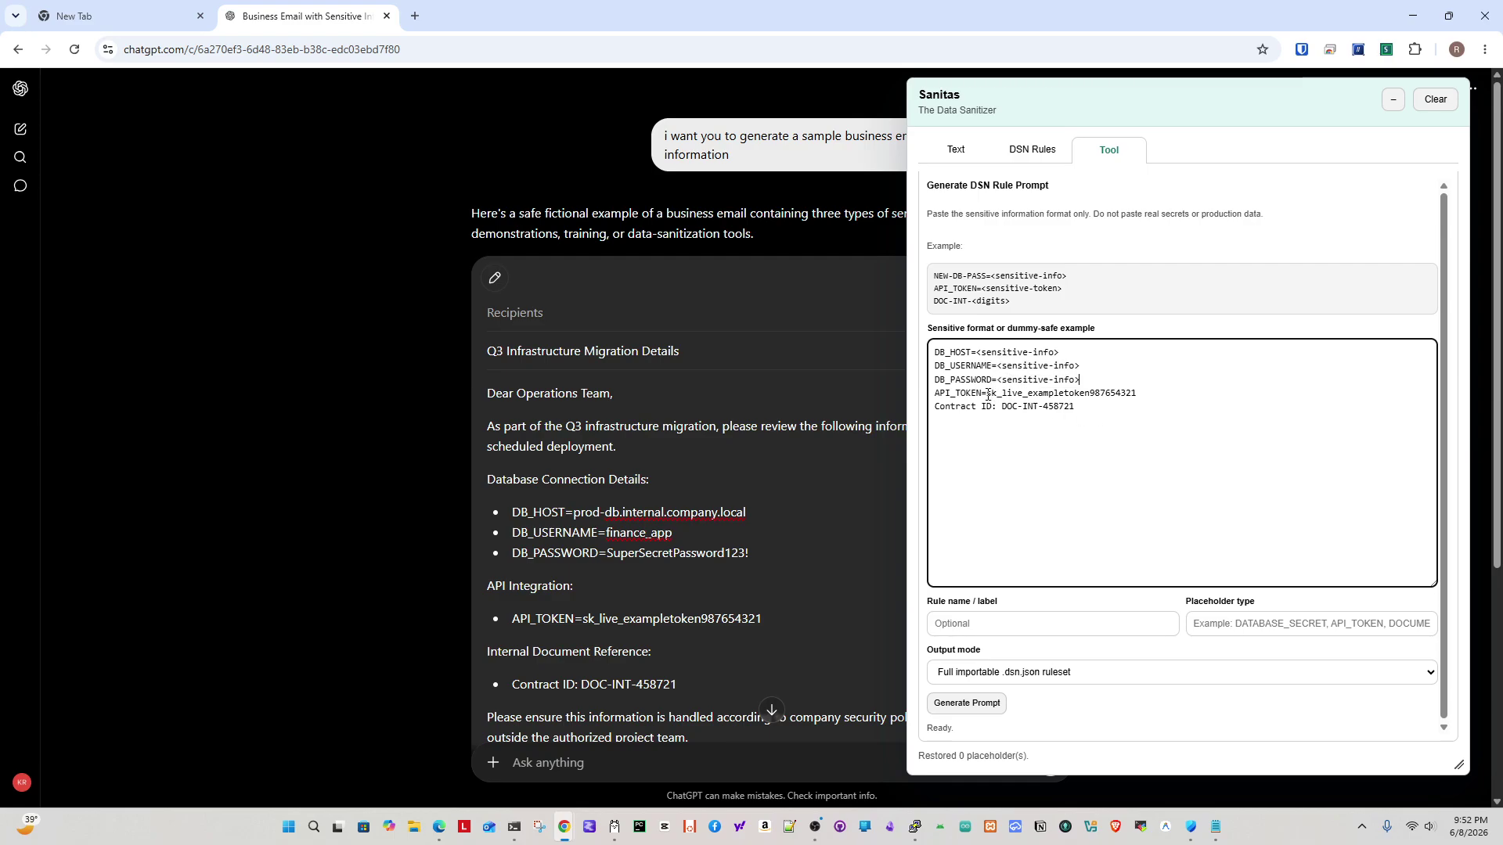
Replace the API token and contract ID values with <sensitive-info> and shrink the example field to fit its lines.
{"action": "left_click_drag", "start_coordinate": [987, 395], "coordinate": [1142, 396]}
{"action": "key", "text": "ctrl+v"}
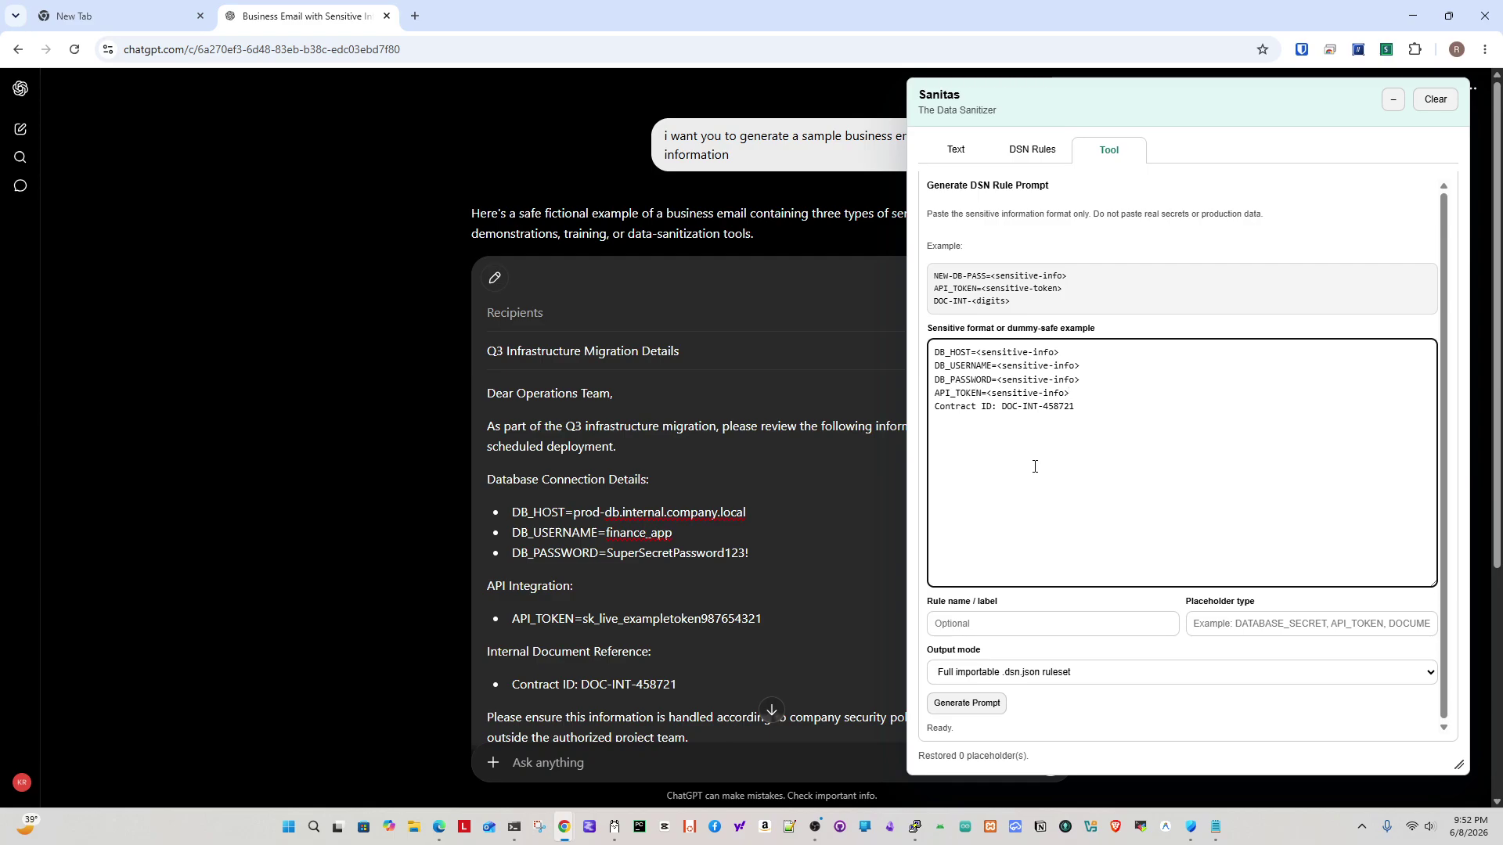
{"action": "left_click_drag", "start_coordinate": [1002, 407], "coordinate": [1095, 414]}
{"action": "key", "text": "ctrl+v"}
{"action": "left_click_drag", "start_coordinate": [1429, 583], "coordinate": [1394, 433]}
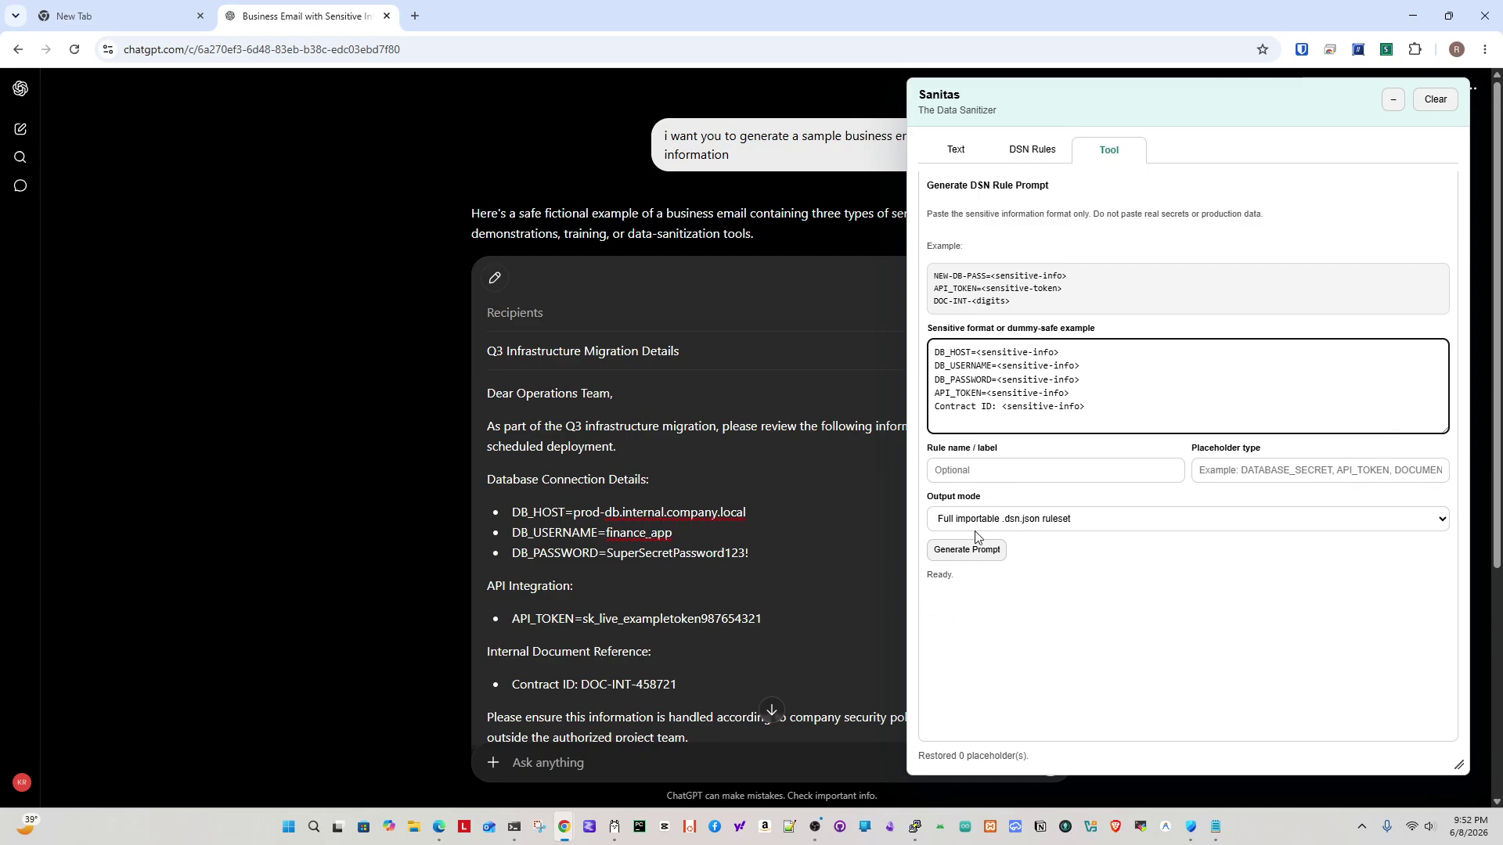
Generate the rule prompt with the output mode "Full importable .dsn.json ruleset" and copy it.
{"action": "left_click", "coordinate": [1100, 526]}
{"action": "left_click", "coordinate": [1060, 550]}
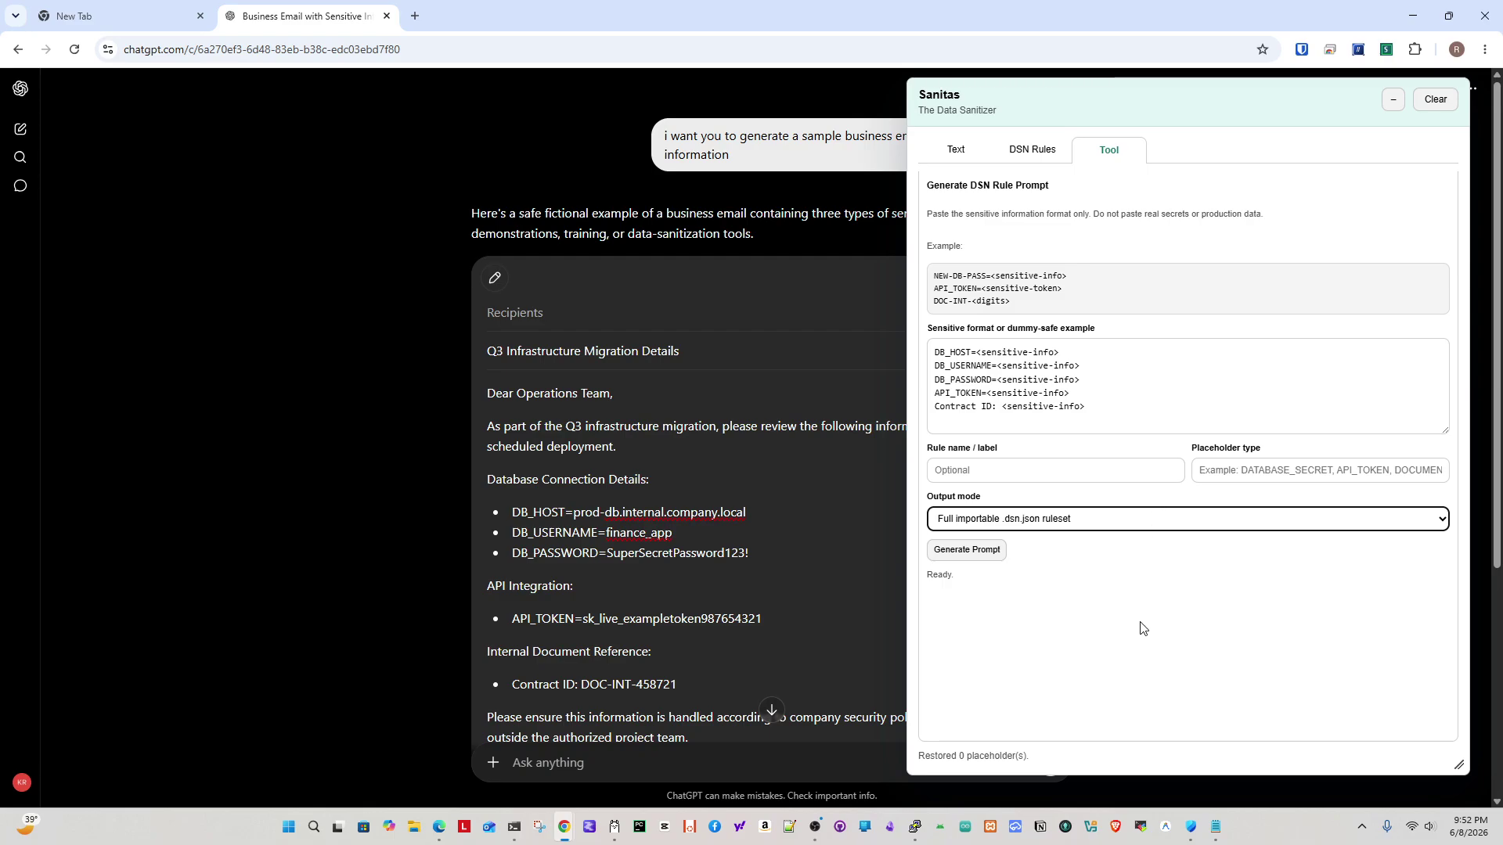
{"action": "left_click", "coordinate": [974, 559]}
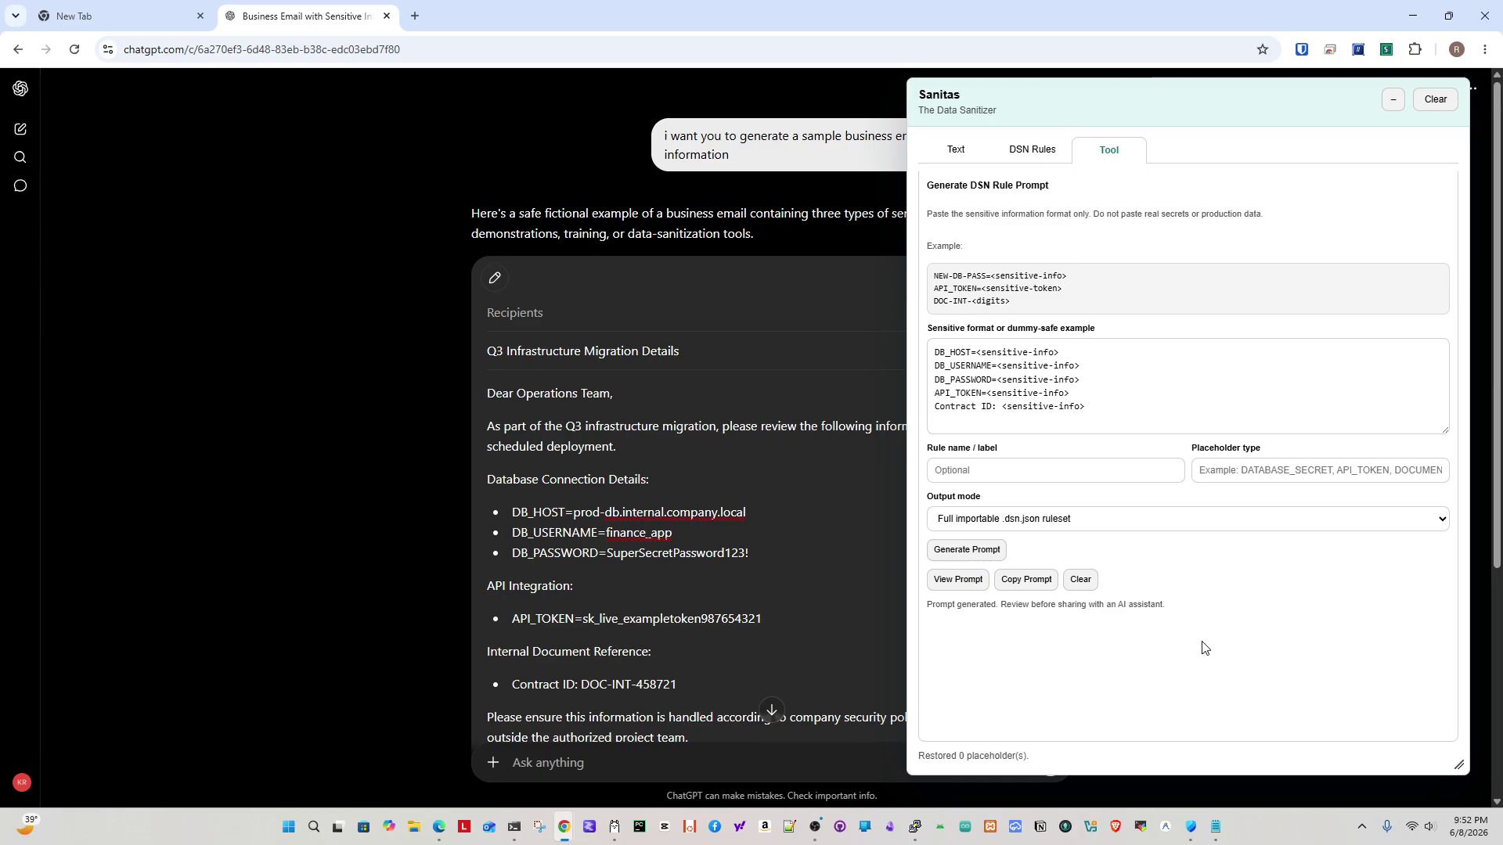
{"action": "left_click", "coordinate": [1033, 583]}
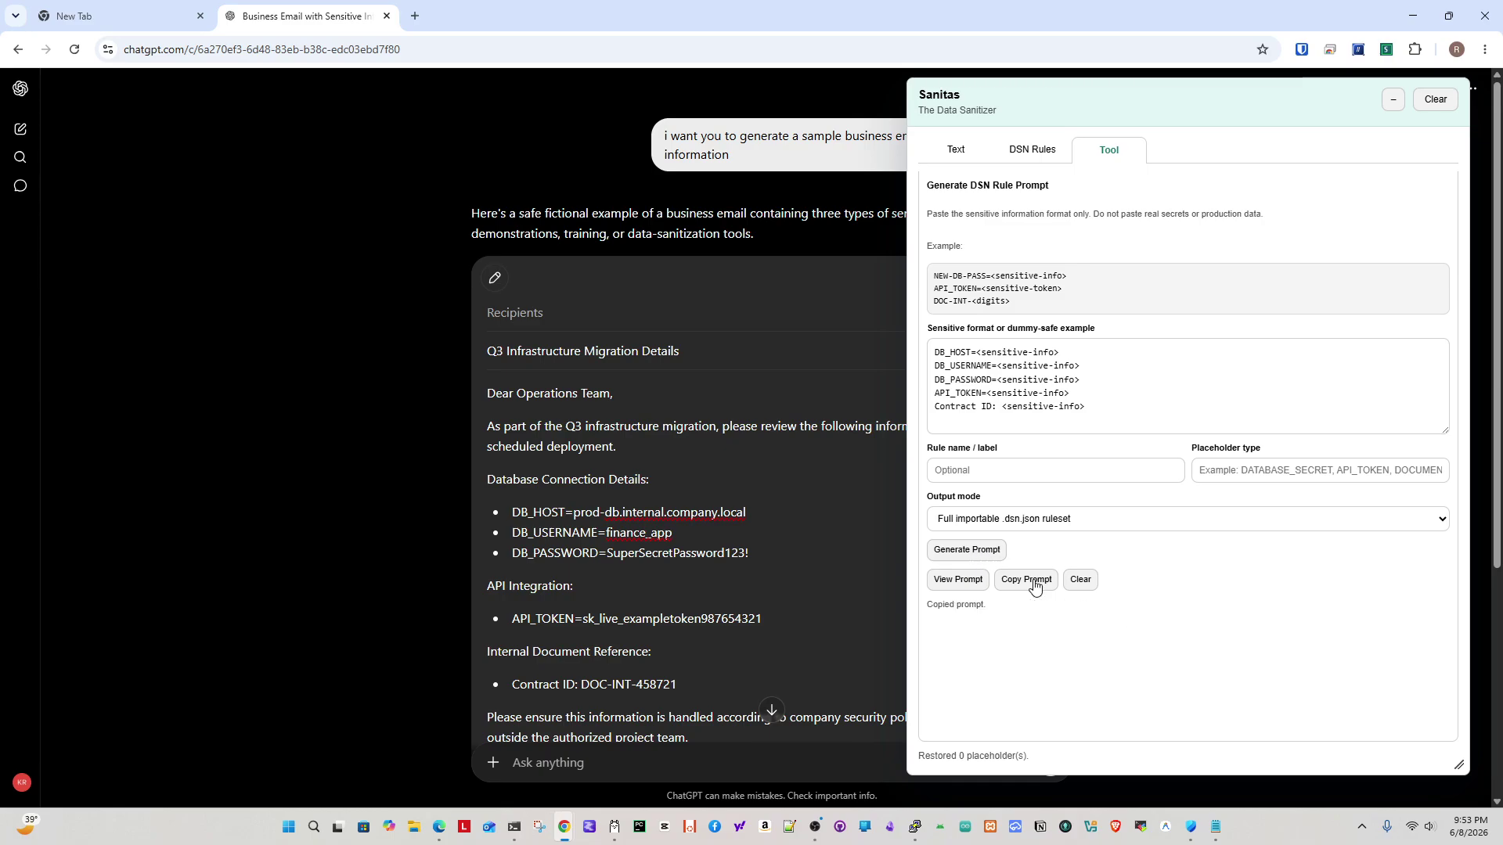
Minimize Sanitas, paste the copied rule prompt into the current ChatGPT conversation and send it.
{"action": "scroll", "coordinate": [757, 523], "scroll_direction": "down", "scroll_amount": 4}
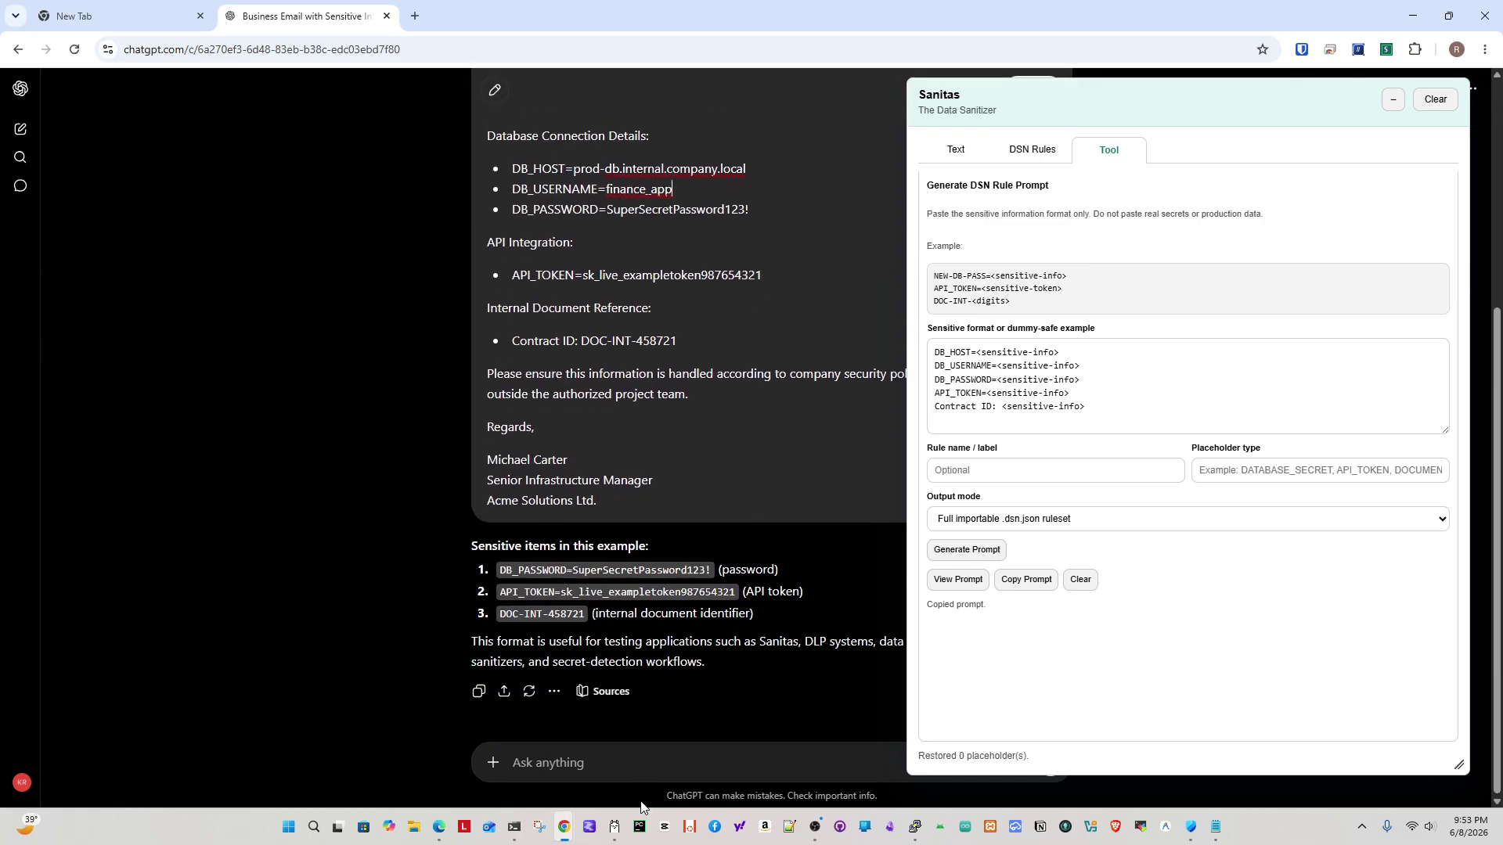
{"action": "left_click", "coordinate": [1392, 99]}
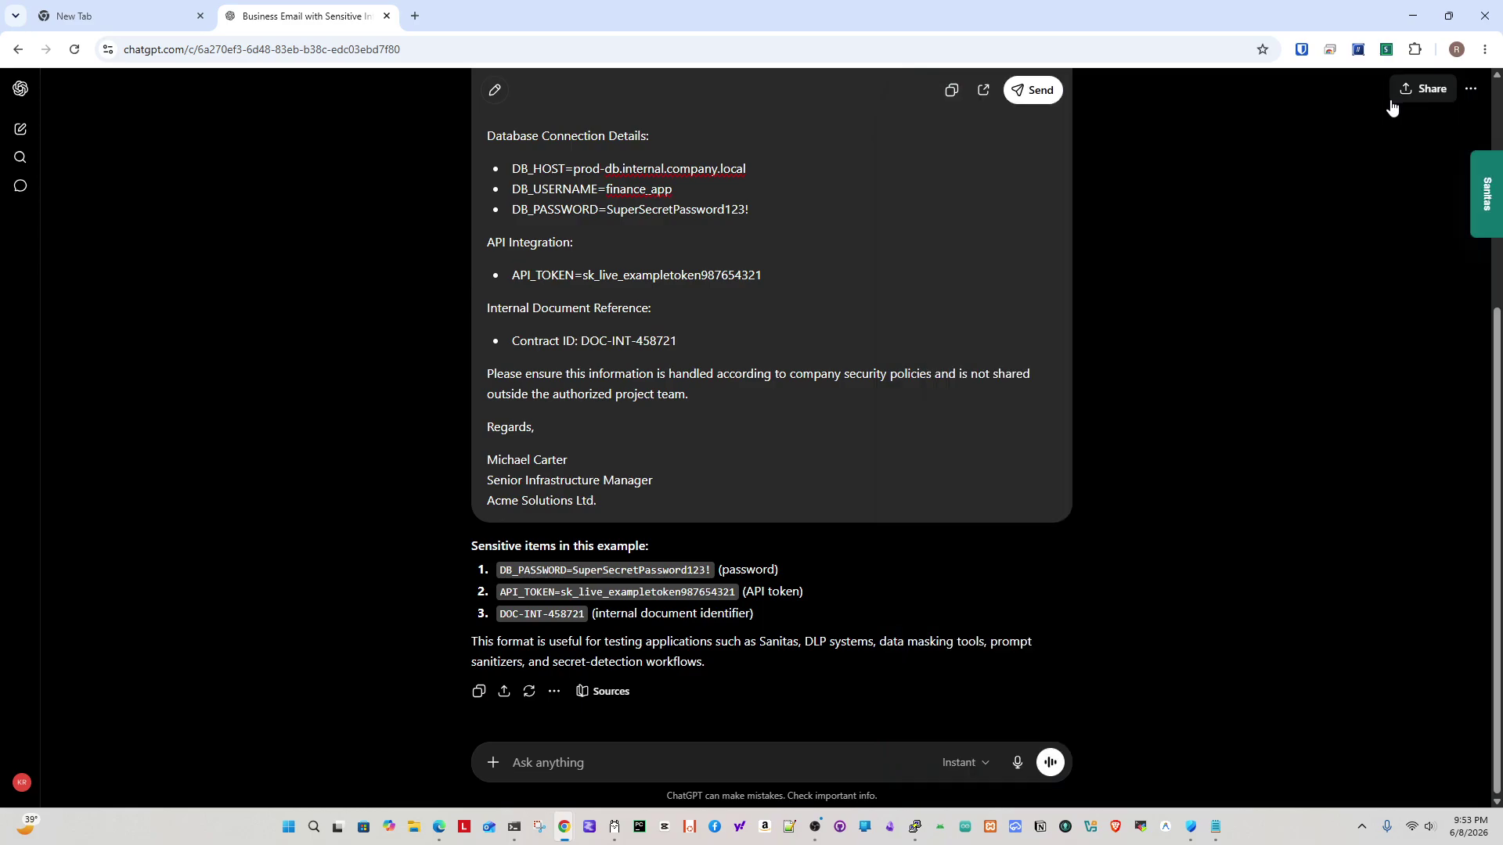
{"action": "left_click", "coordinate": [764, 767]}
{"action": "key", "text": "ctrl+v"}
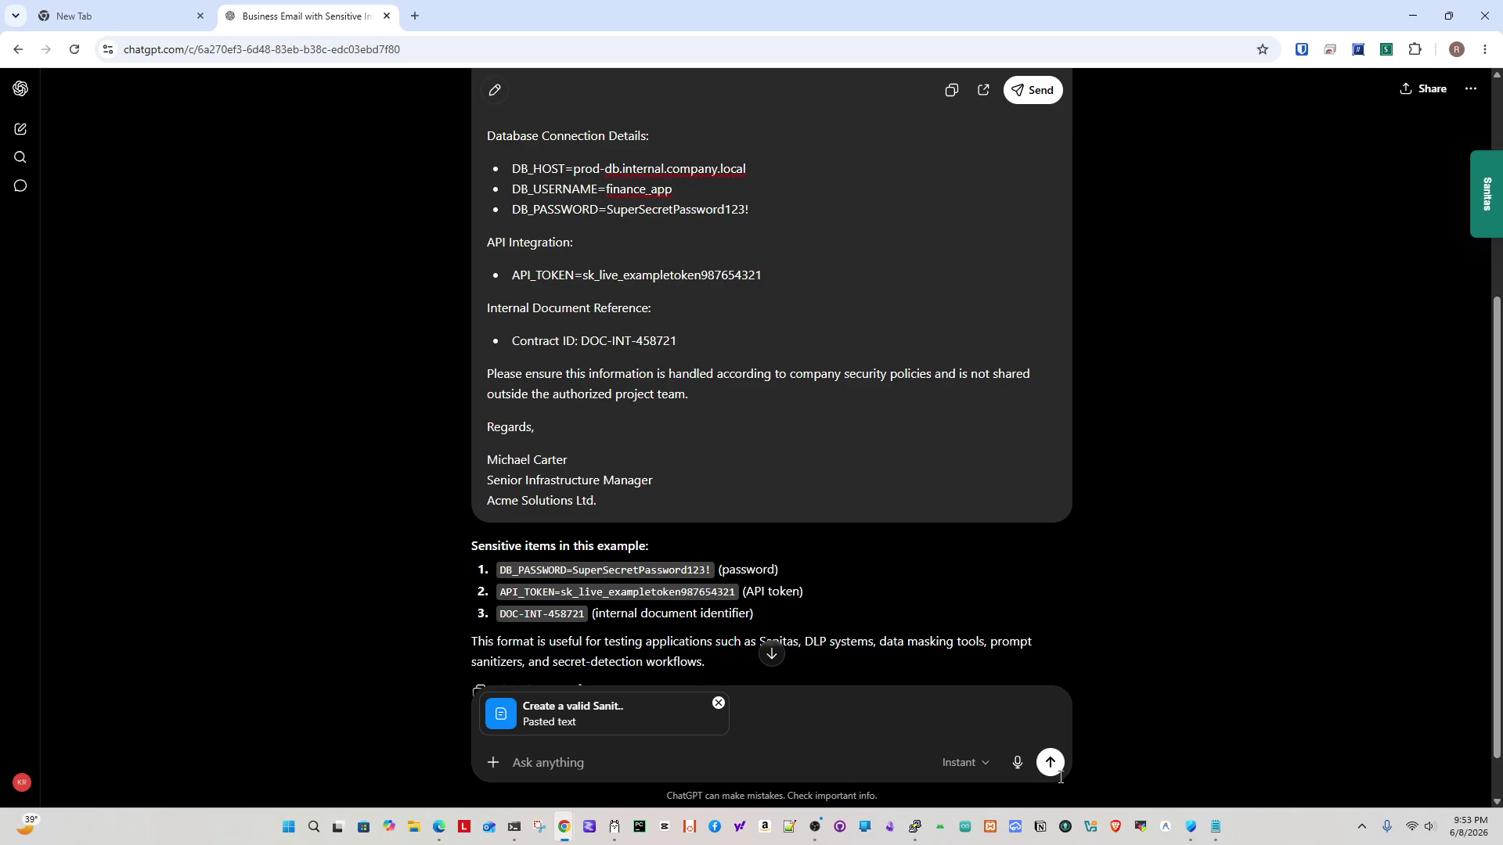
{"action": "left_click", "coordinate": [1049, 763]}
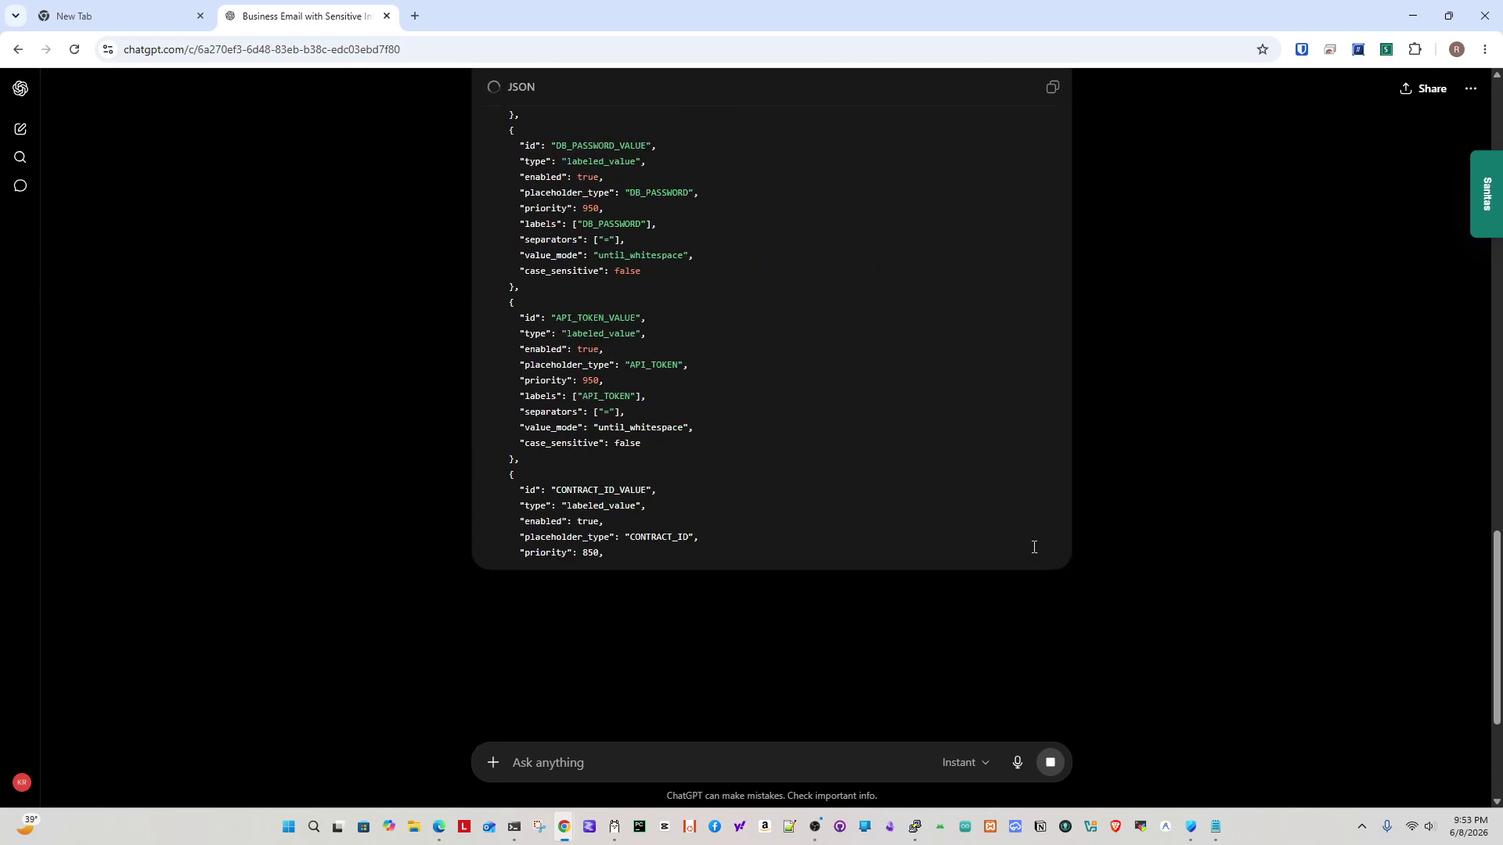
Copy the complete JSON ruleset from ChatGPT's reply and look over its rules.
{"action": "scroll", "coordinate": [1011, 495], "scroll_direction": "up", "scroll_amount": 20}
{"action": "scroll", "coordinate": [1012, 494], "scroll_direction": "down", "scroll_amount": 7}
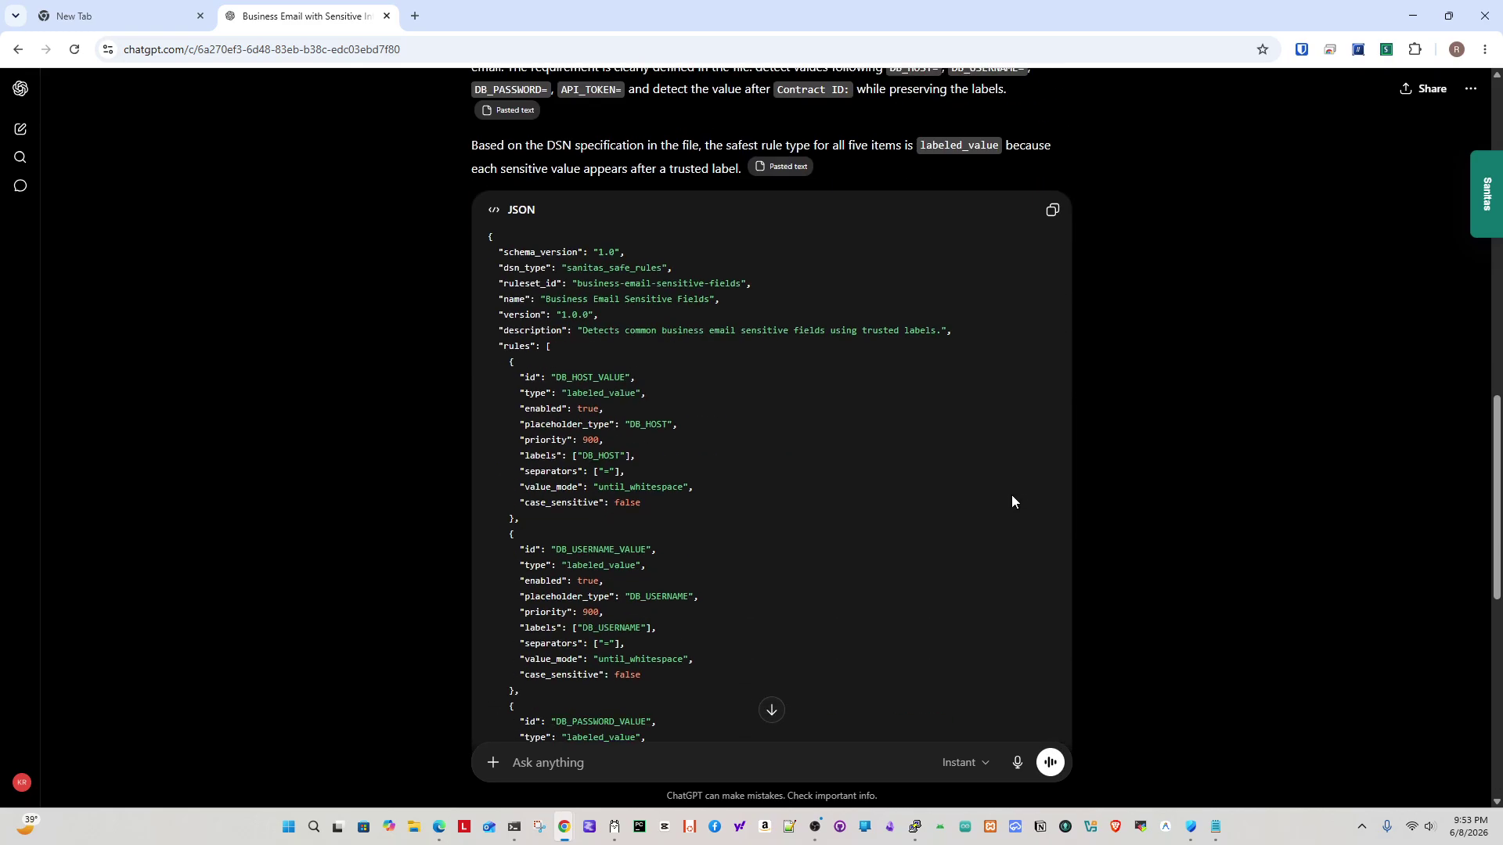
{"action": "left_click", "coordinate": [1052, 210]}
{"action": "scroll", "coordinate": [936, 395], "scroll_direction": "down", "scroll_amount": 9}
{"action": "scroll", "coordinate": [936, 396], "scroll_direction": "up", "scroll_amount": 3}
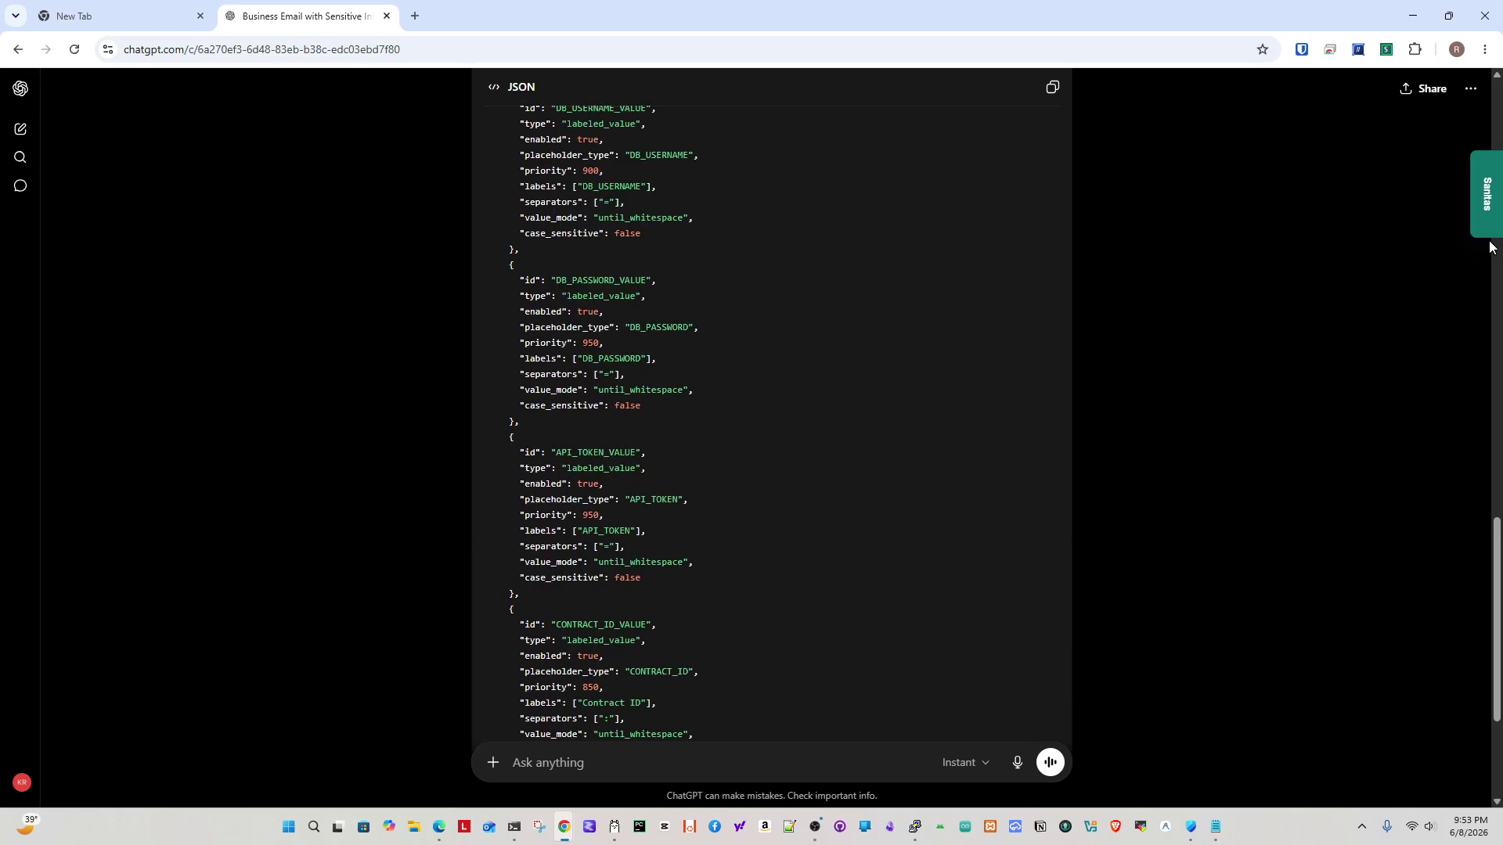
Add a new DSN ruleset in Sanitas, replacing its template with the copied "Business Email Sensitive Fields" JSON, and save it.
{"action": "left_click", "coordinate": [1476, 198]}
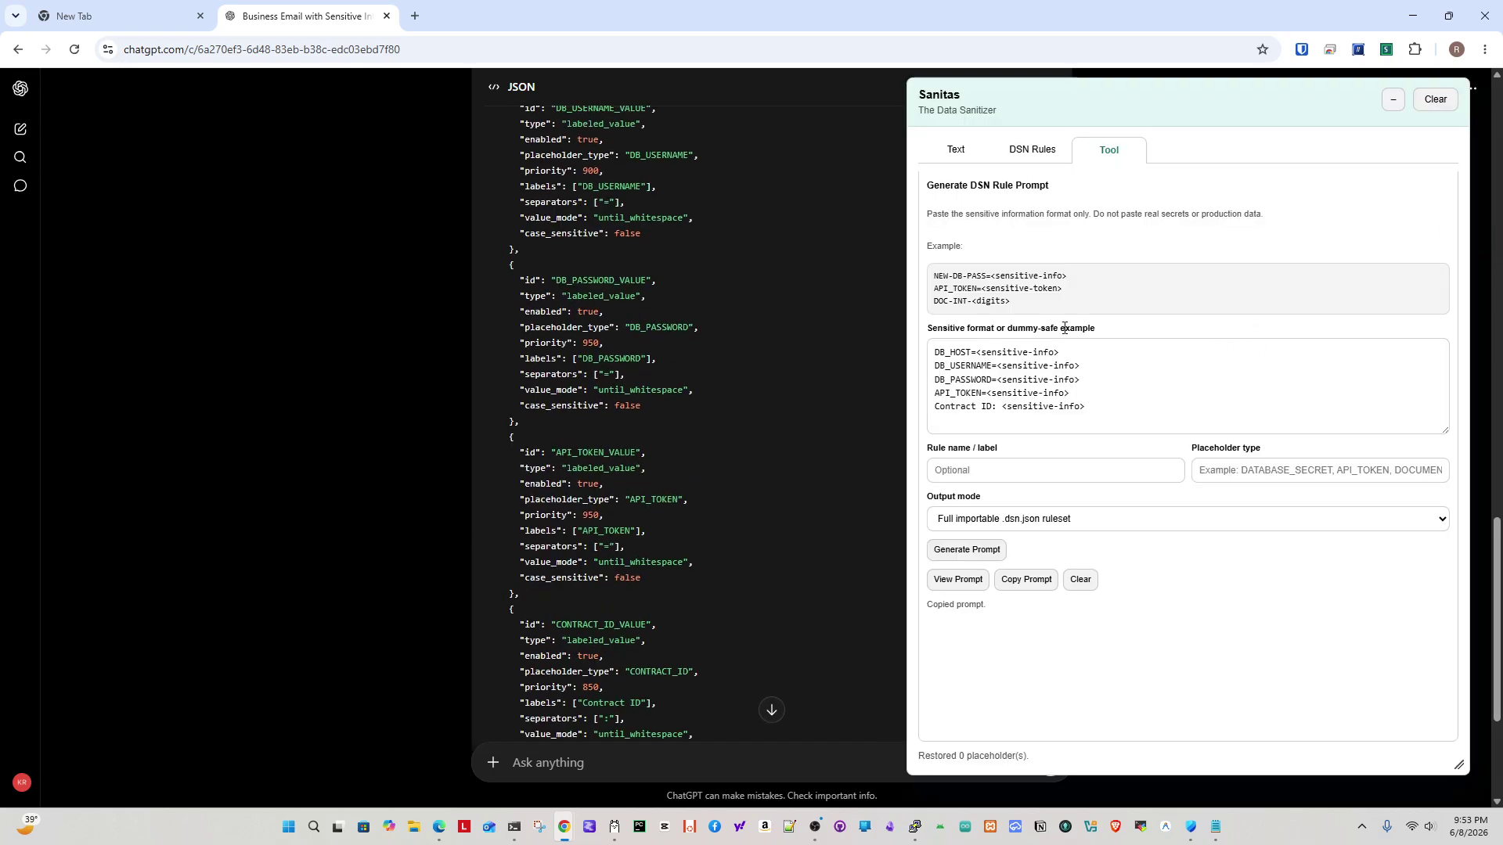
{"action": "left_click", "coordinate": [1031, 150]}
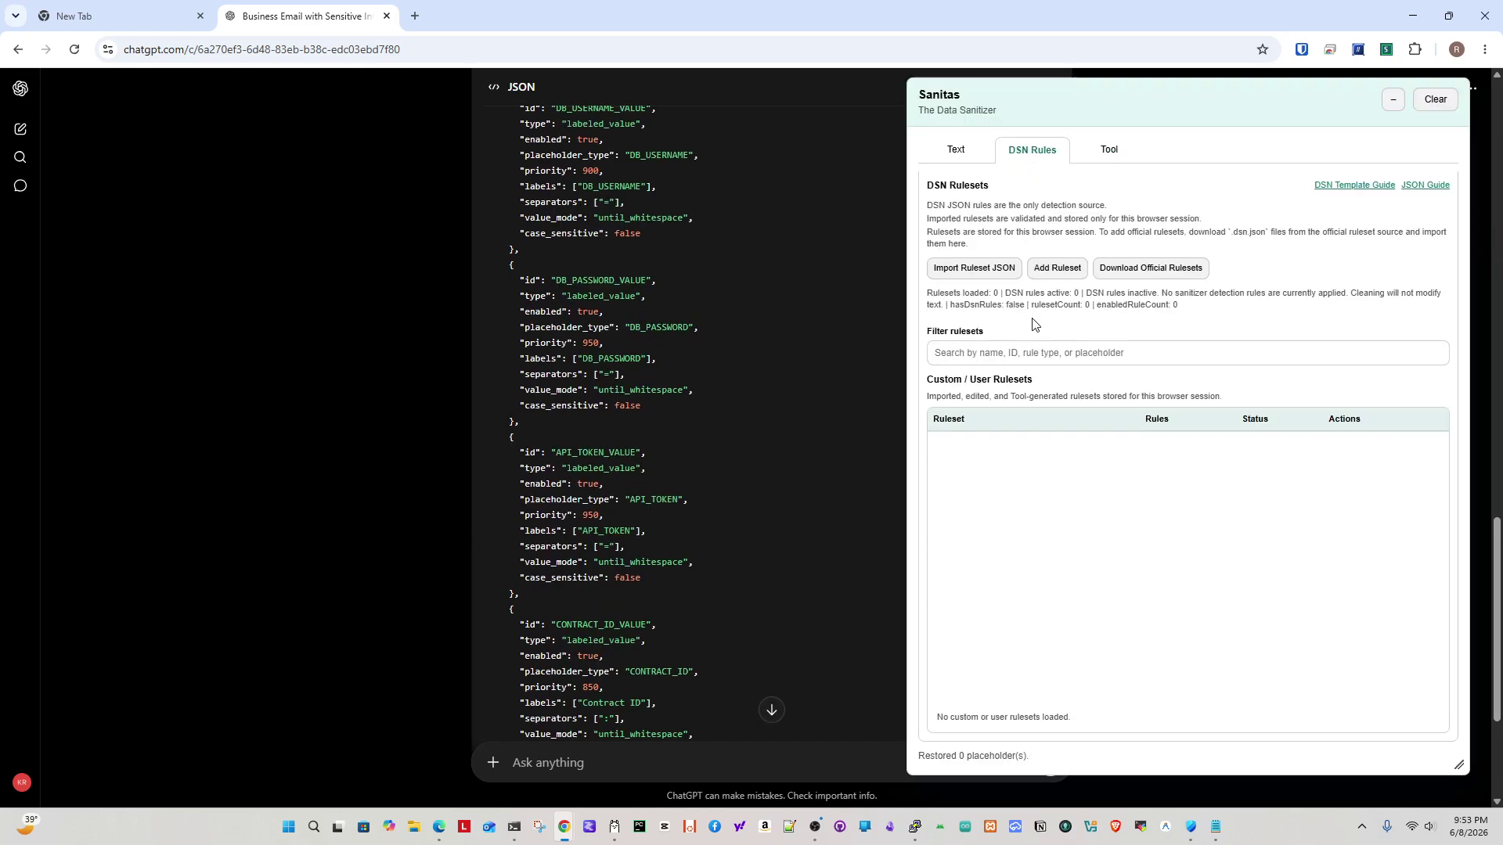
{"action": "left_click", "coordinate": [1045, 272]}
{"action": "left_click", "coordinate": [1042, 392]}
{"action": "key", "text": "ctrl+a"}
{"action": "key", "text": "ctrl+v"}
{"action": "scroll", "coordinate": [1143, 460], "scroll_direction": "up", "scroll_amount": 10}
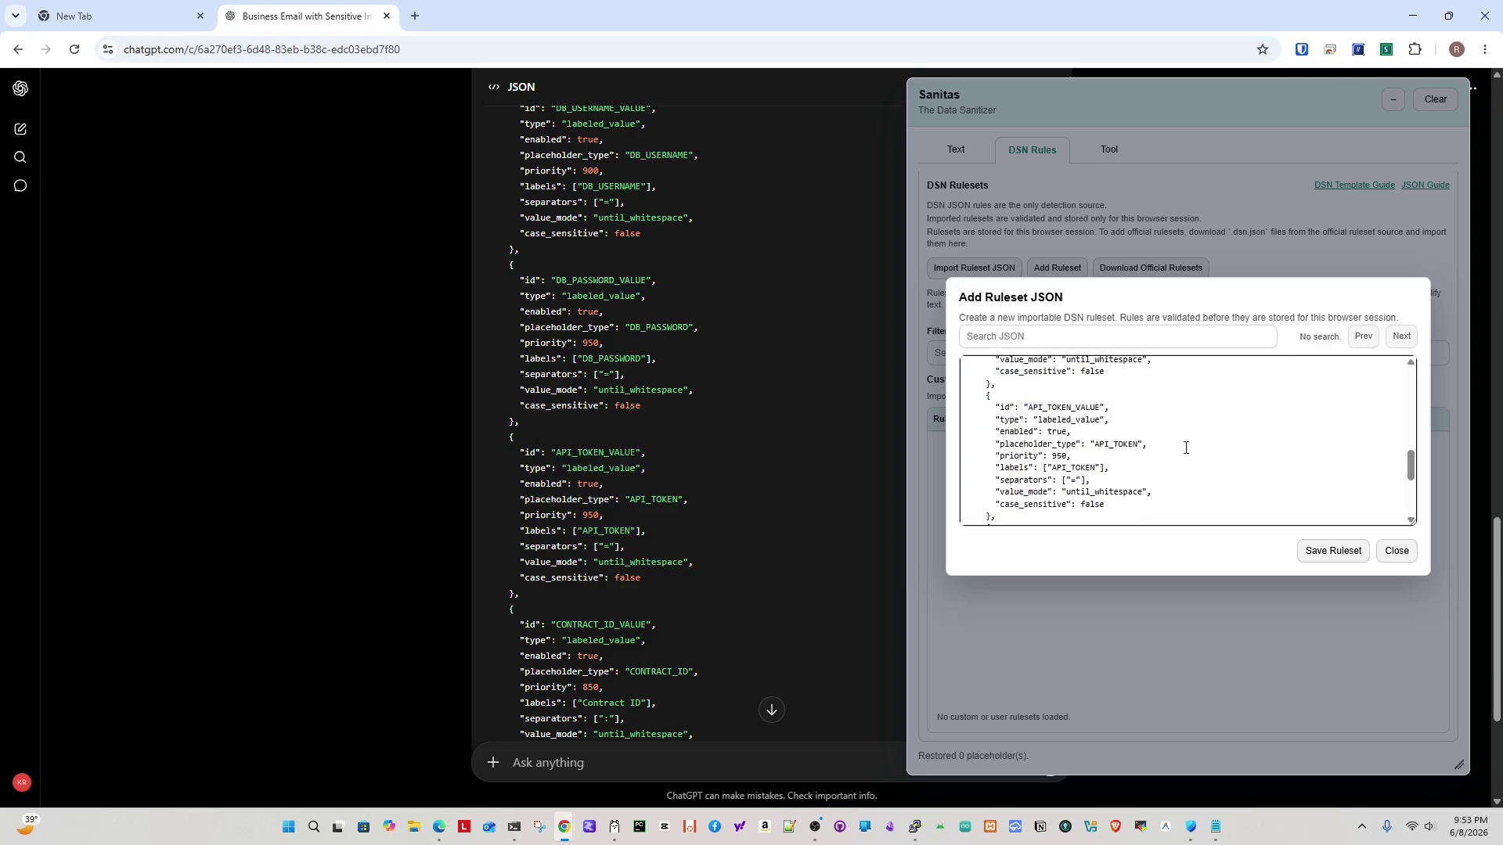
{"action": "scroll", "coordinate": [1170, 438], "scroll_direction": "up", "scroll_amount": 3}
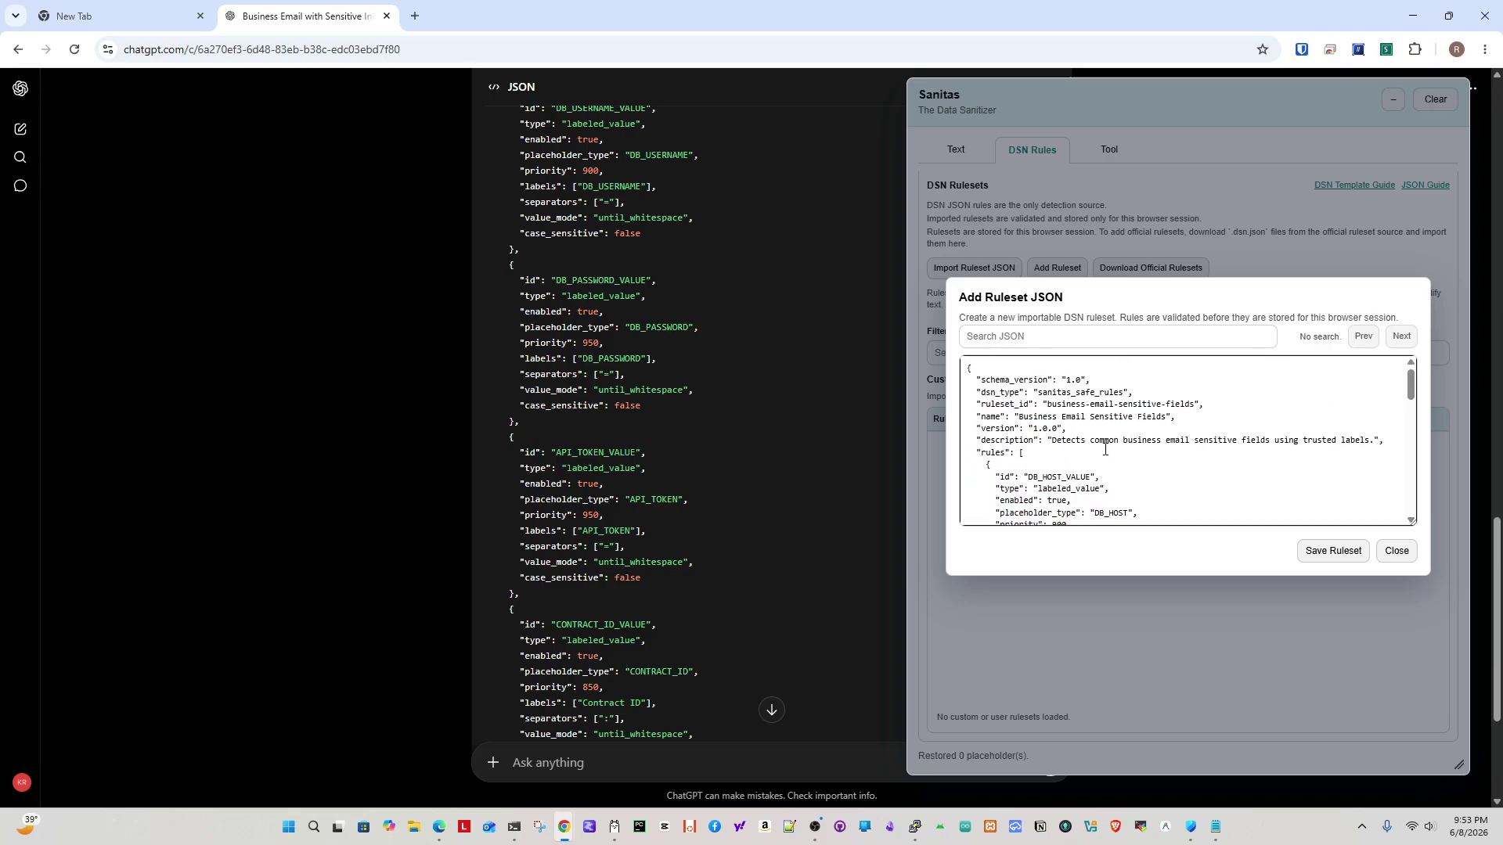
{"action": "left_click", "coordinate": [1329, 556]}
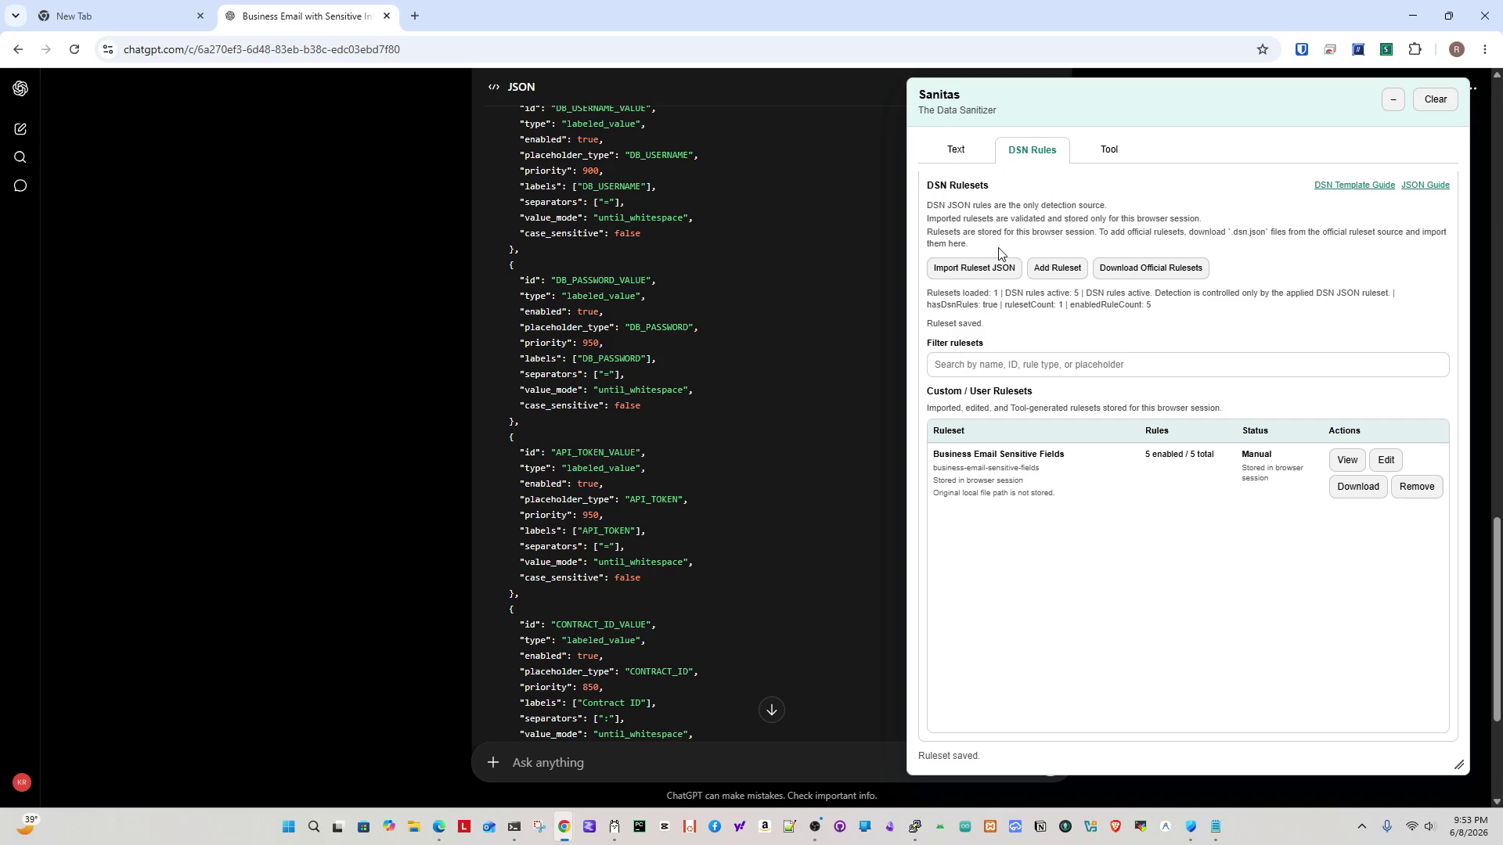
Switch the Sanitas text sanitizer from Restore to Clean for the sample email.
{"action": "left_click", "coordinate": [956, 155]}
{"action": "left_click", "coordinate": [1188, 402]}
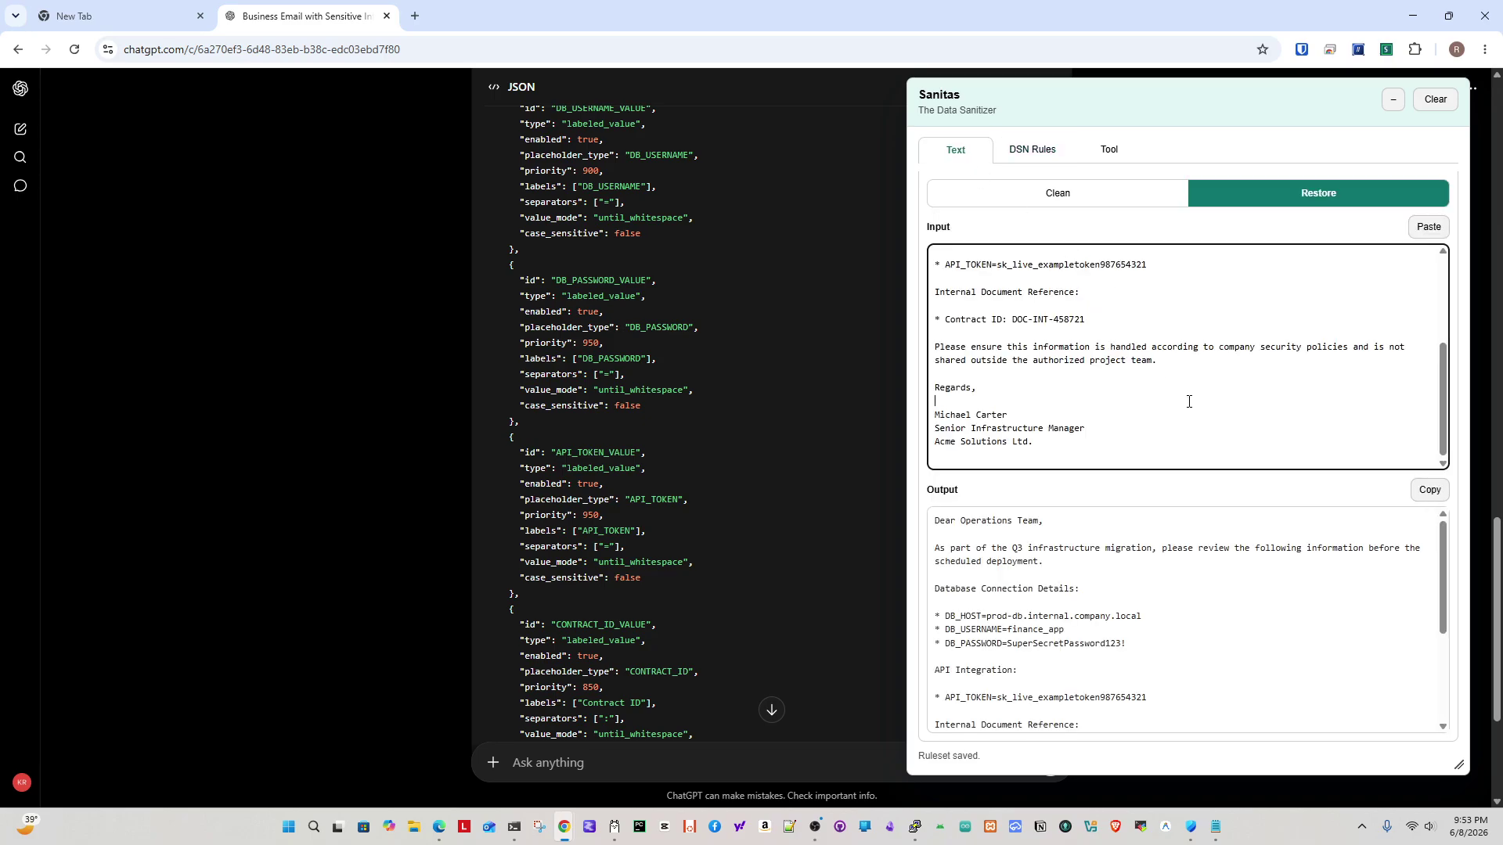
{"action": "left_click", "coordinate": [1127, 201]}
{"action": "scroll", "coordinate": [1067, 347], "scroll_direction": "up", "scroll_amount": 3}
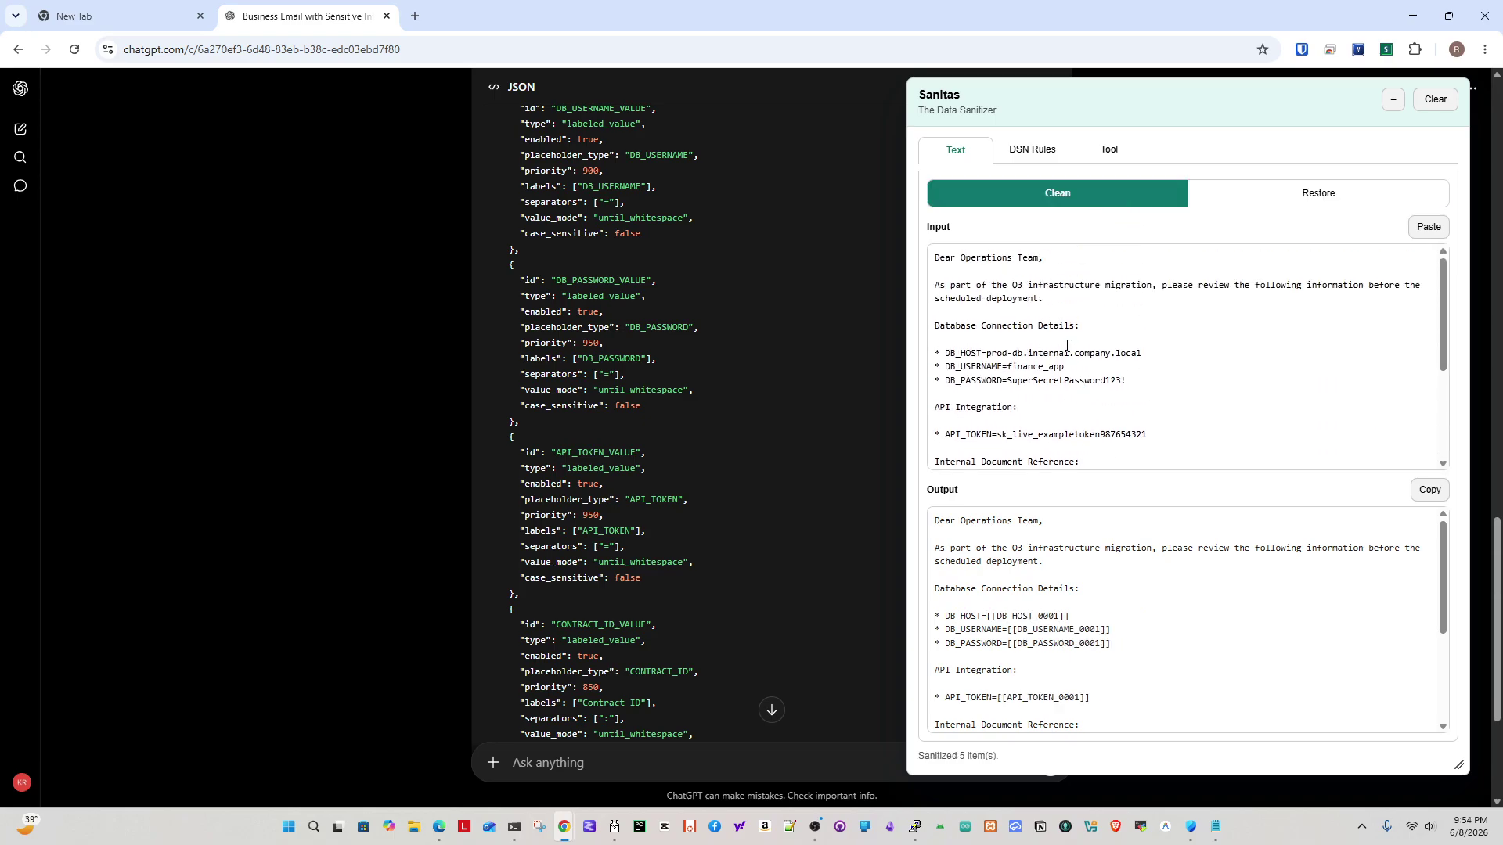
Compare the database, API token and contract ID lines of the original email with those in the sanitized output.
{"action": "left_click_drag", "start_coordinate": [1148, 385], "coordinate": [924, 356]}
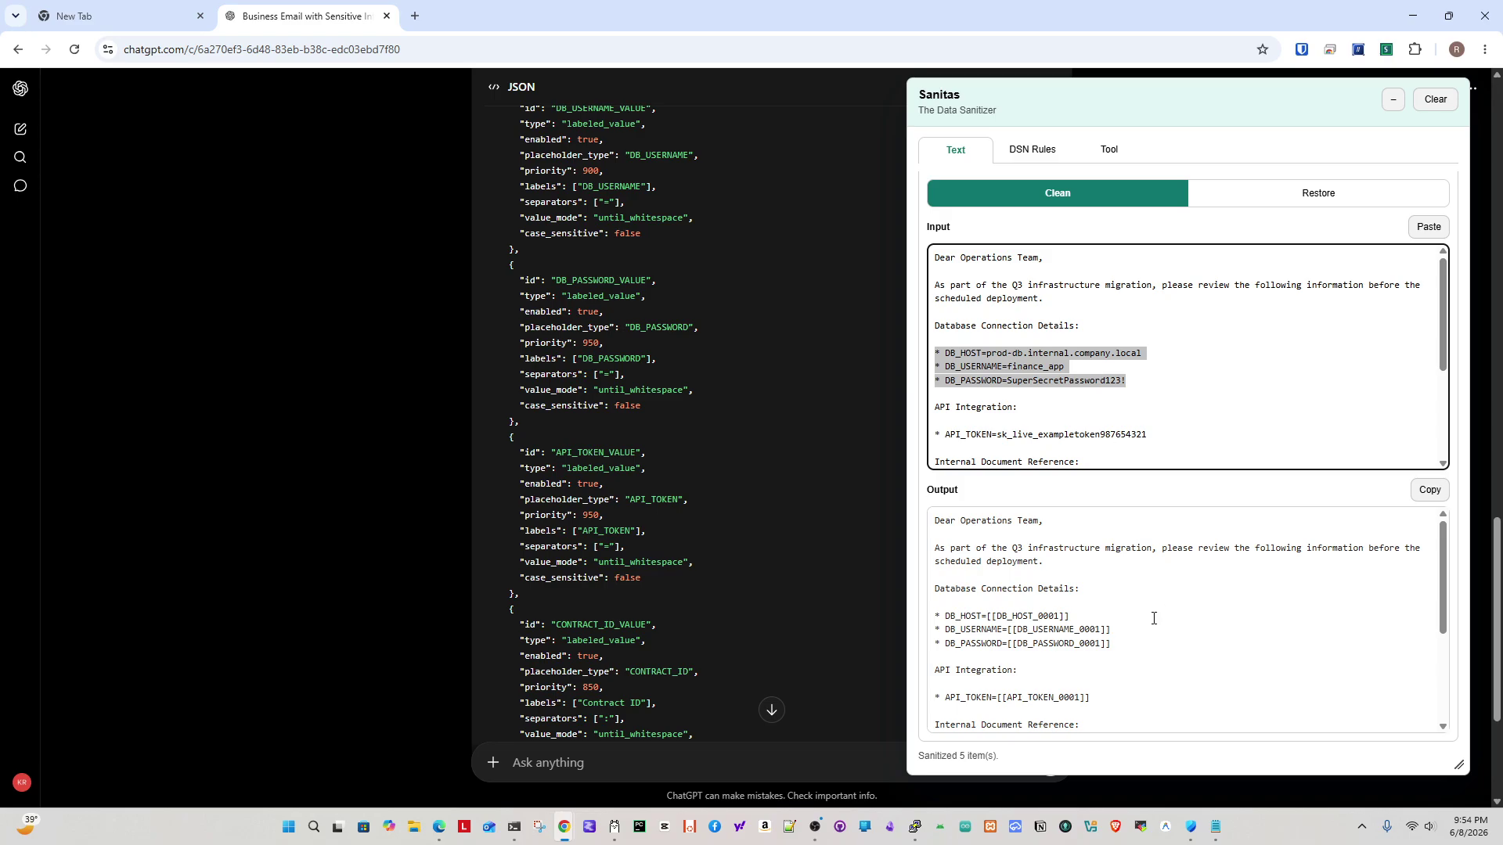
{"action": "left_click_drag", "start_coordinate": [1130, 643], "coordinate": [916, 623]}
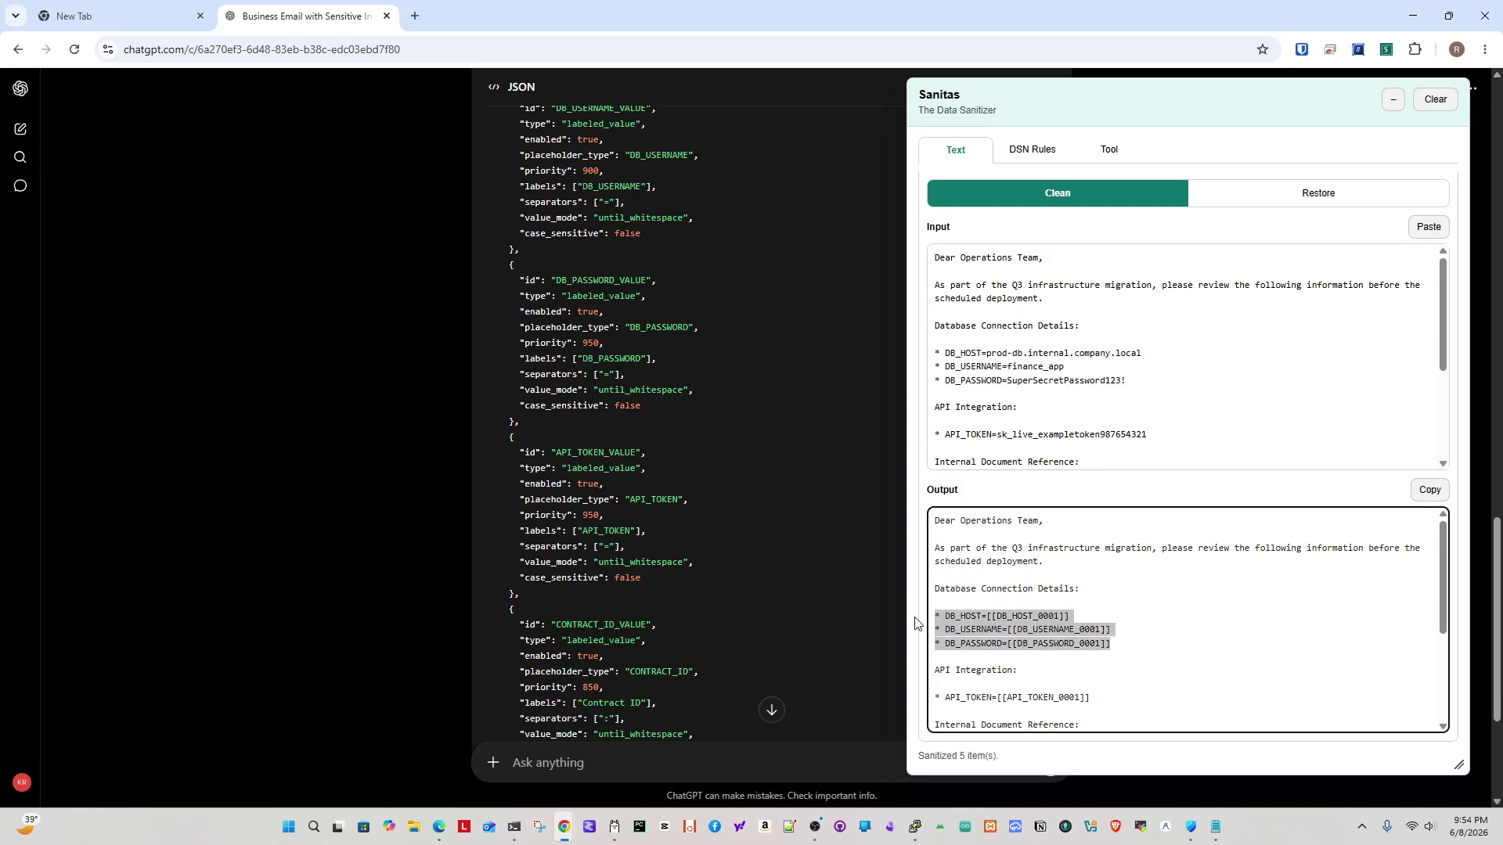
{"action": "left_click", "coordinate": [1144, 649]}
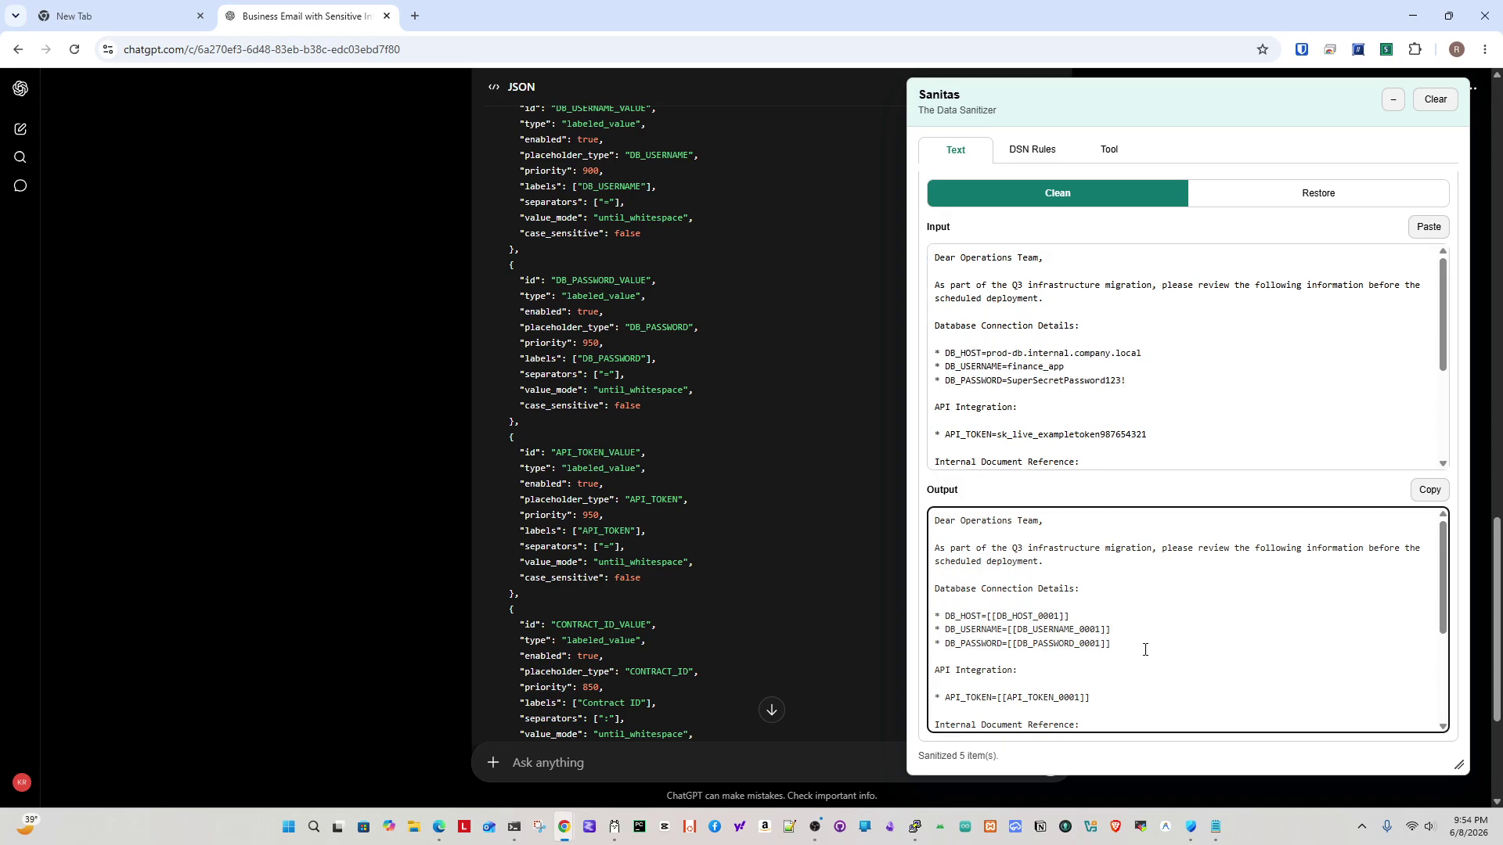
{"action": "left_click_drag", "start_coordinate": [1447, 587], "coordinate": [1446, 633]}
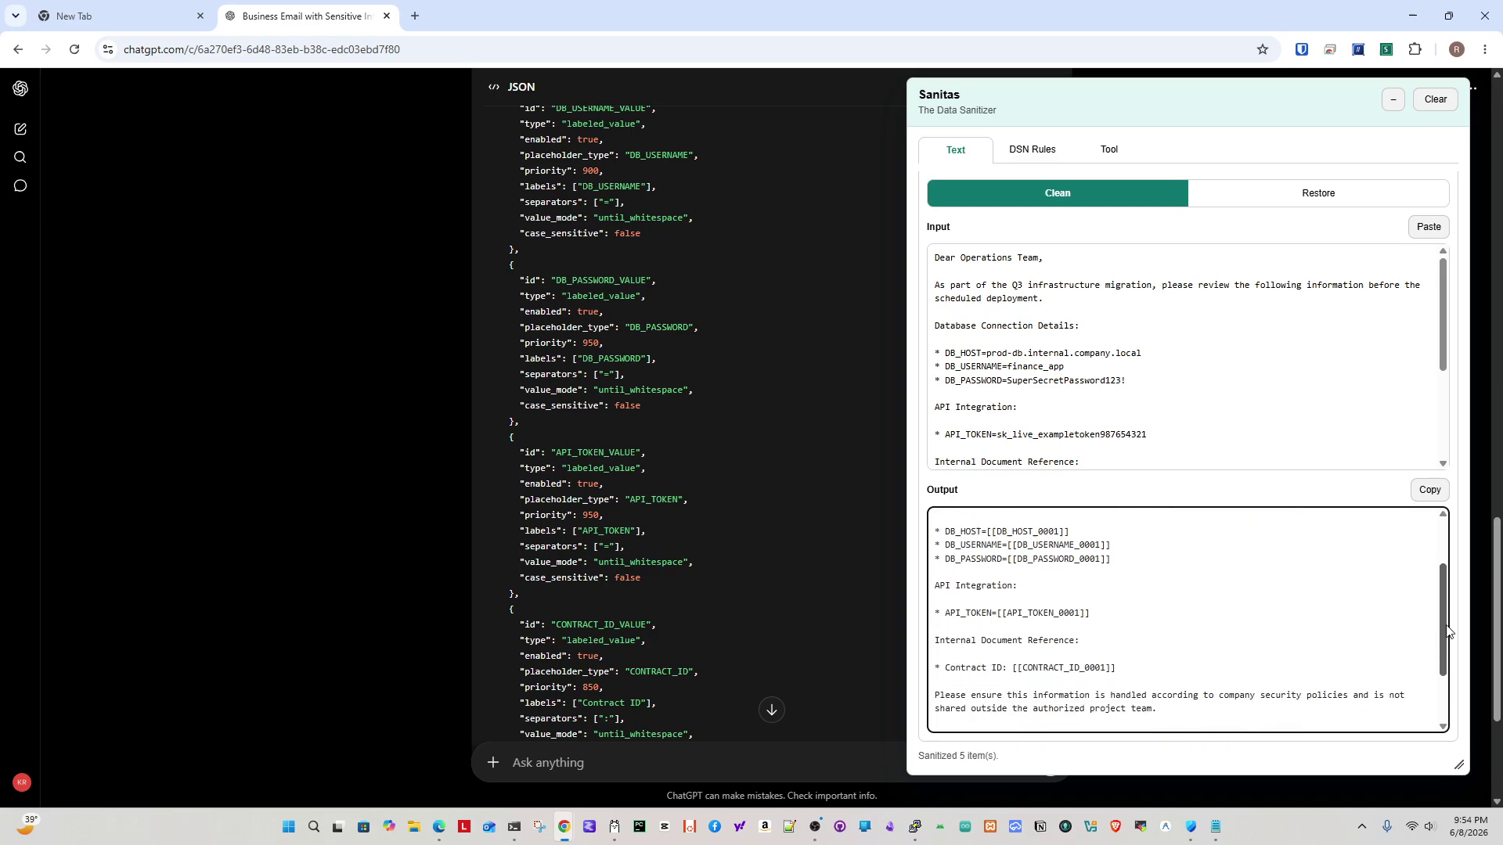
{"action": "left_click", "coordinate": [1132, 419]}
{"action": "scroll", "coordinate": [1132, 418], "scroll_direction": "down", "scroll_amount": 3}
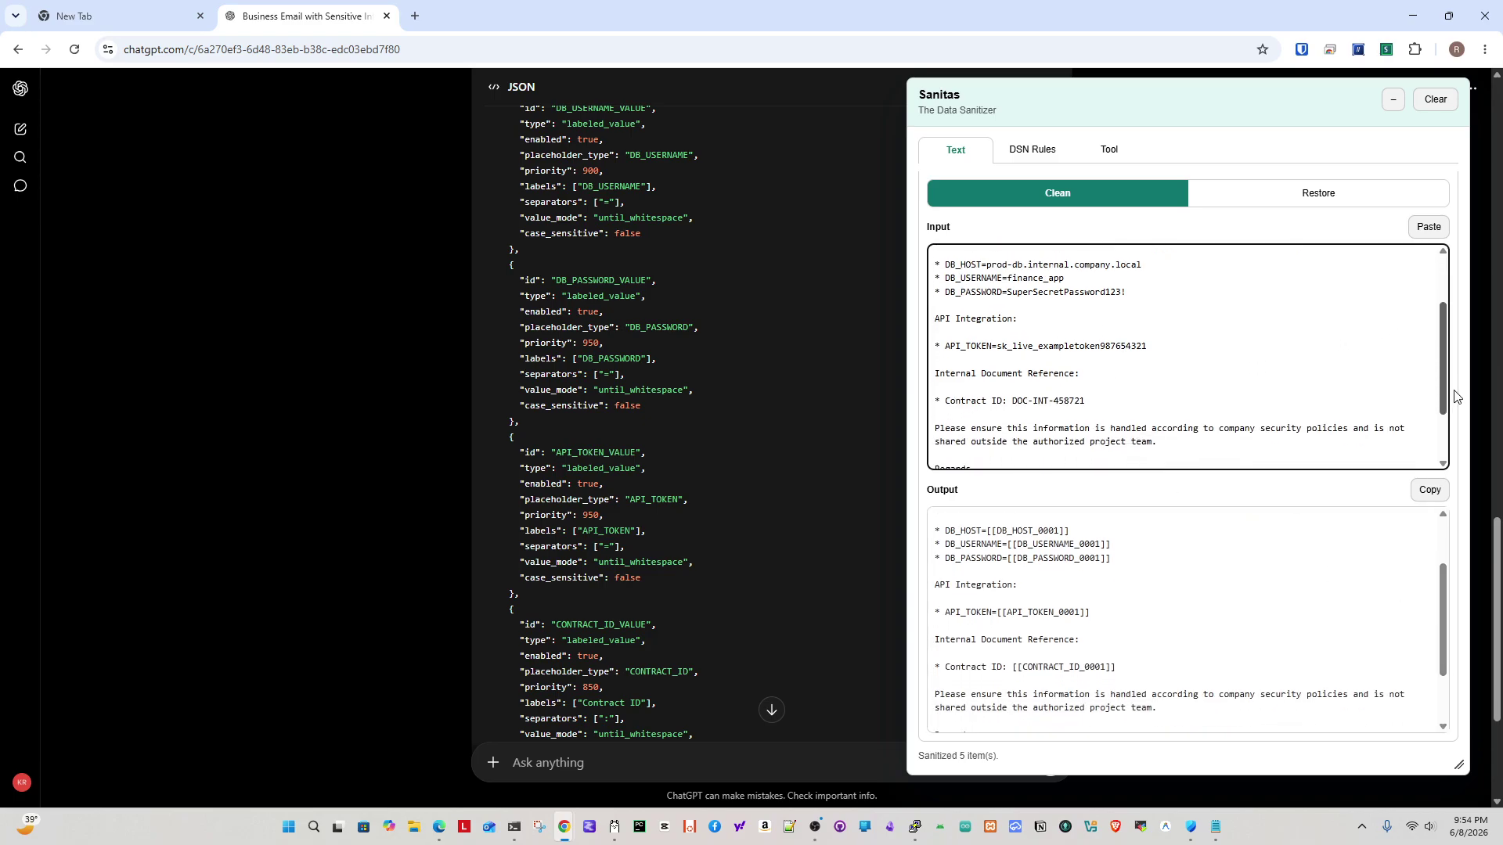
{"action": "left_click_drag", "start_coordinate": [1132, 419], "coordinate": [1007, 389]}
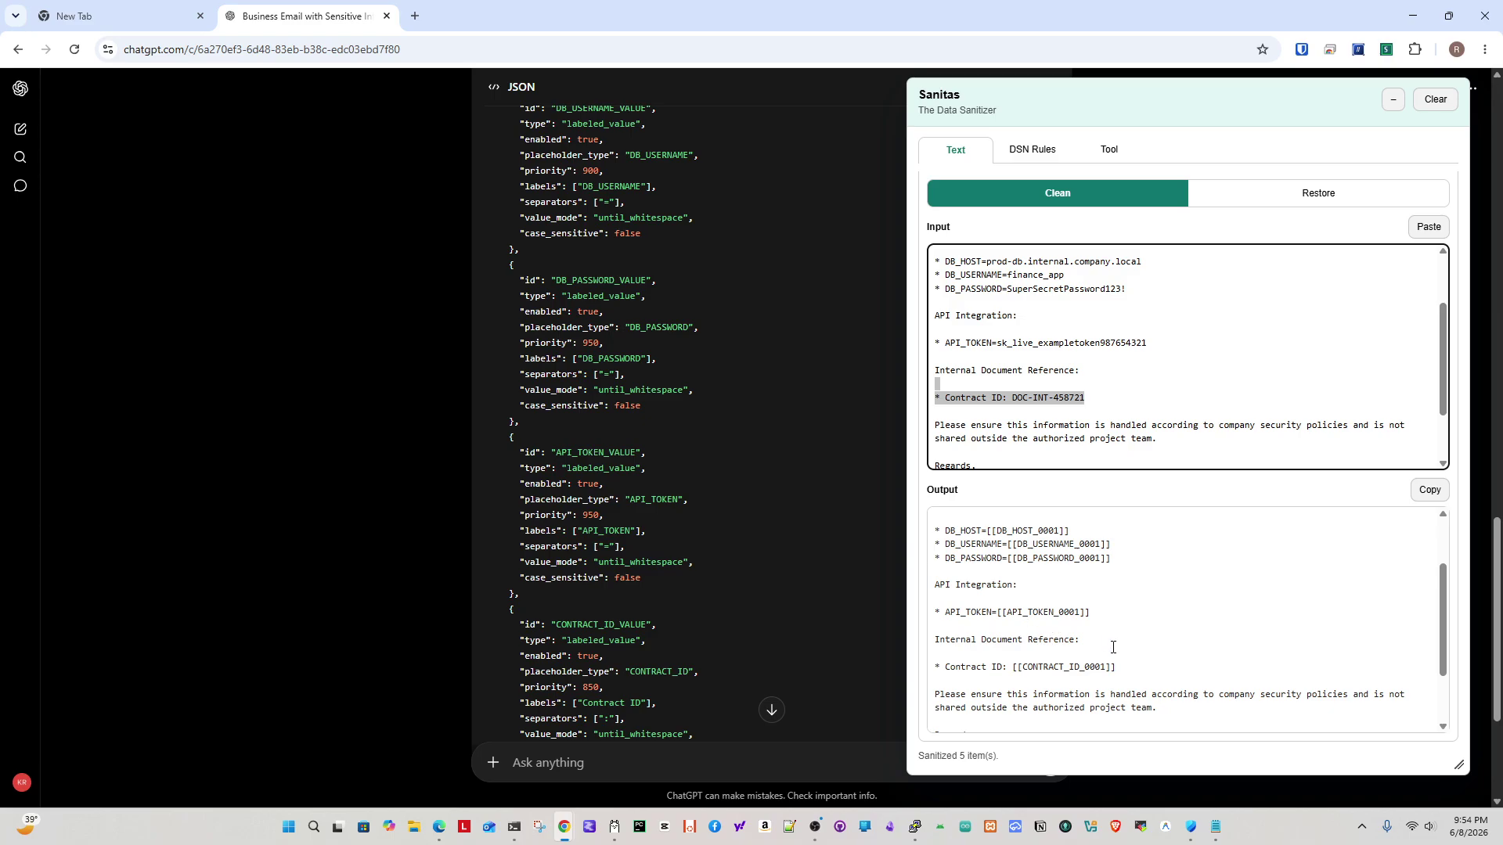
{"action": "left_click_drag", "start_coordinate": [1118, 667], "coordinate": [930, 668]}
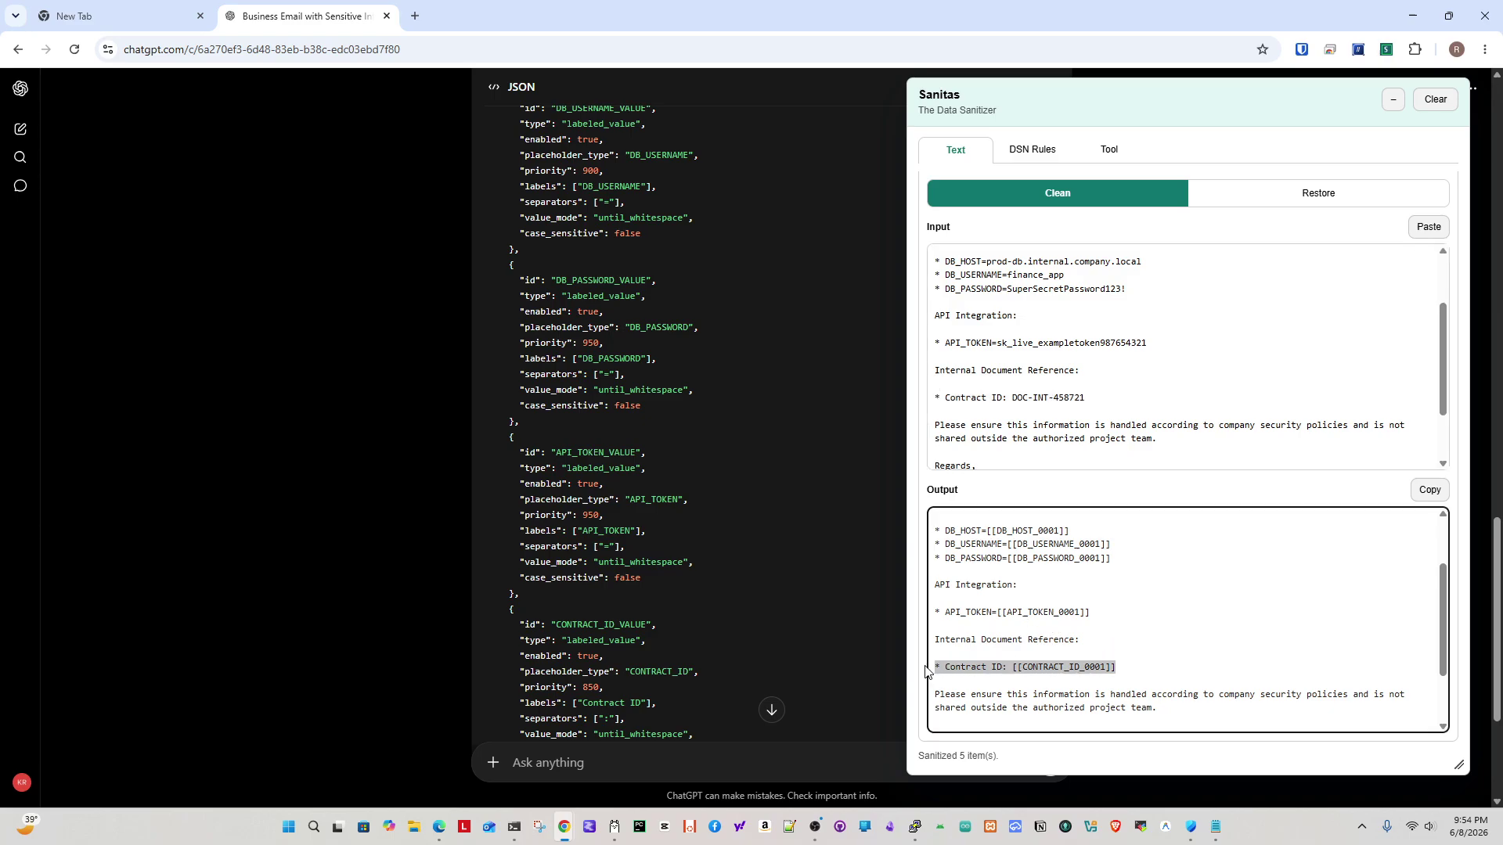
{"action": "left_click", "coordinate": [1187, 671]}
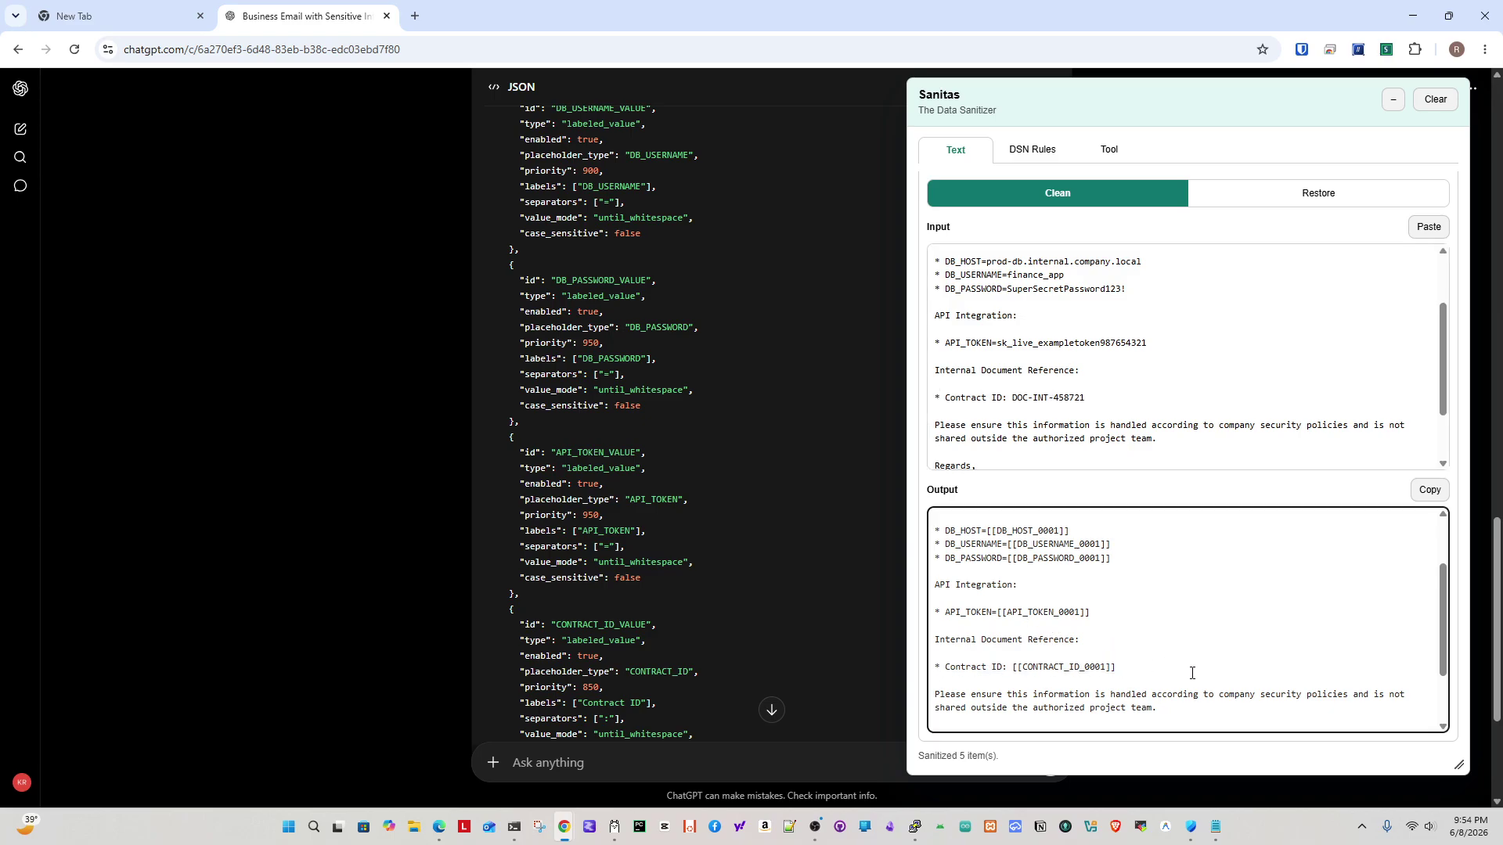
Copy the entire sanitized email from the Sanitas output.
{"action": "scroll", "coordinate": [1190, 671], "scroll_direction": "down", "scroll_amount": 2}
{"action": "key", "text": "ctrl+a"}
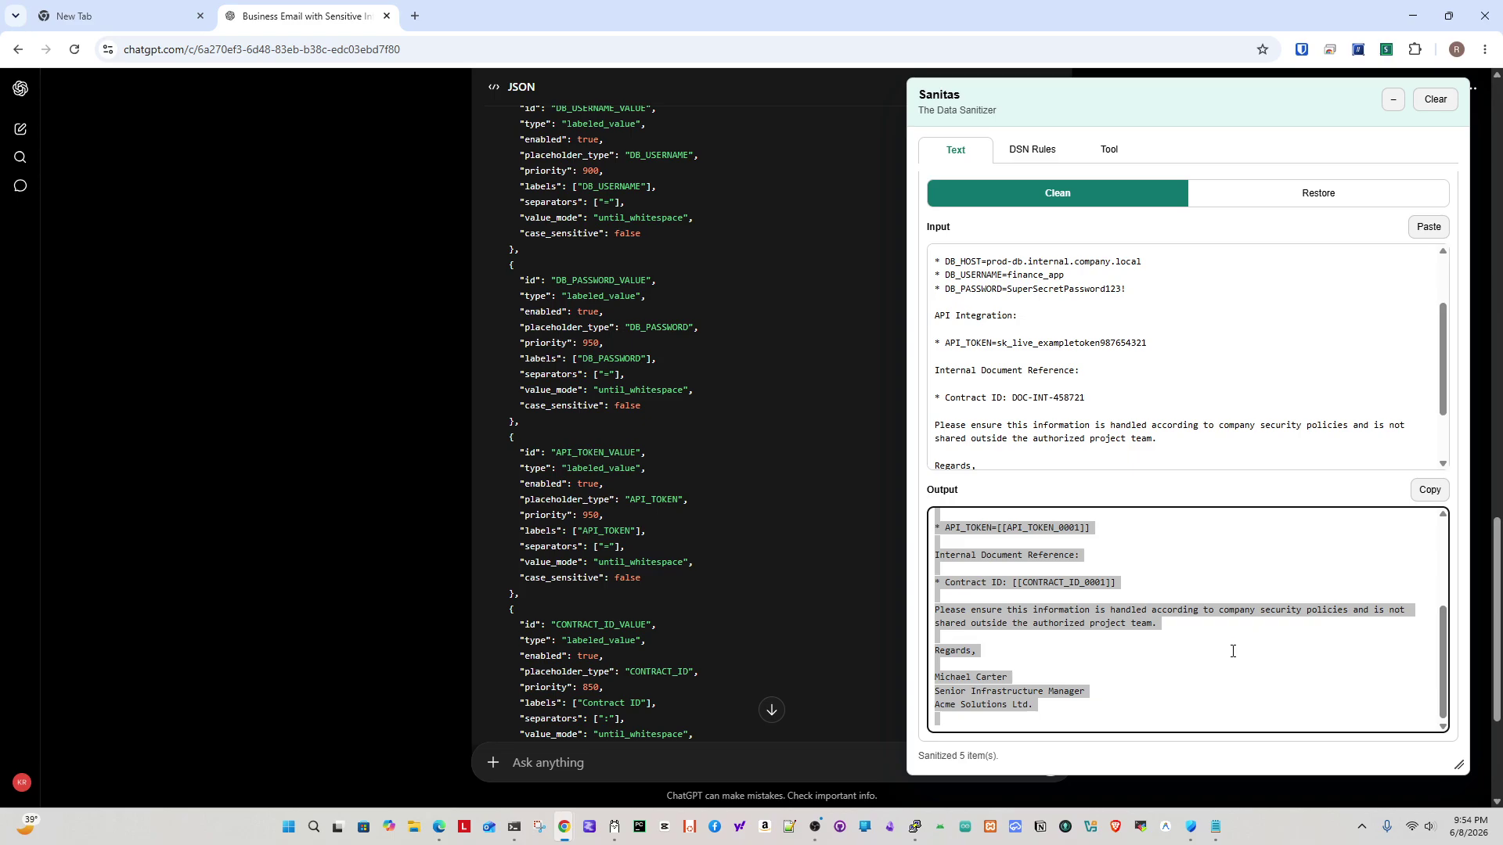
{"action": "left_click", "coordinate": [1365, 515]}
{"action": "left_click", "coordinate": [1421, 495]}
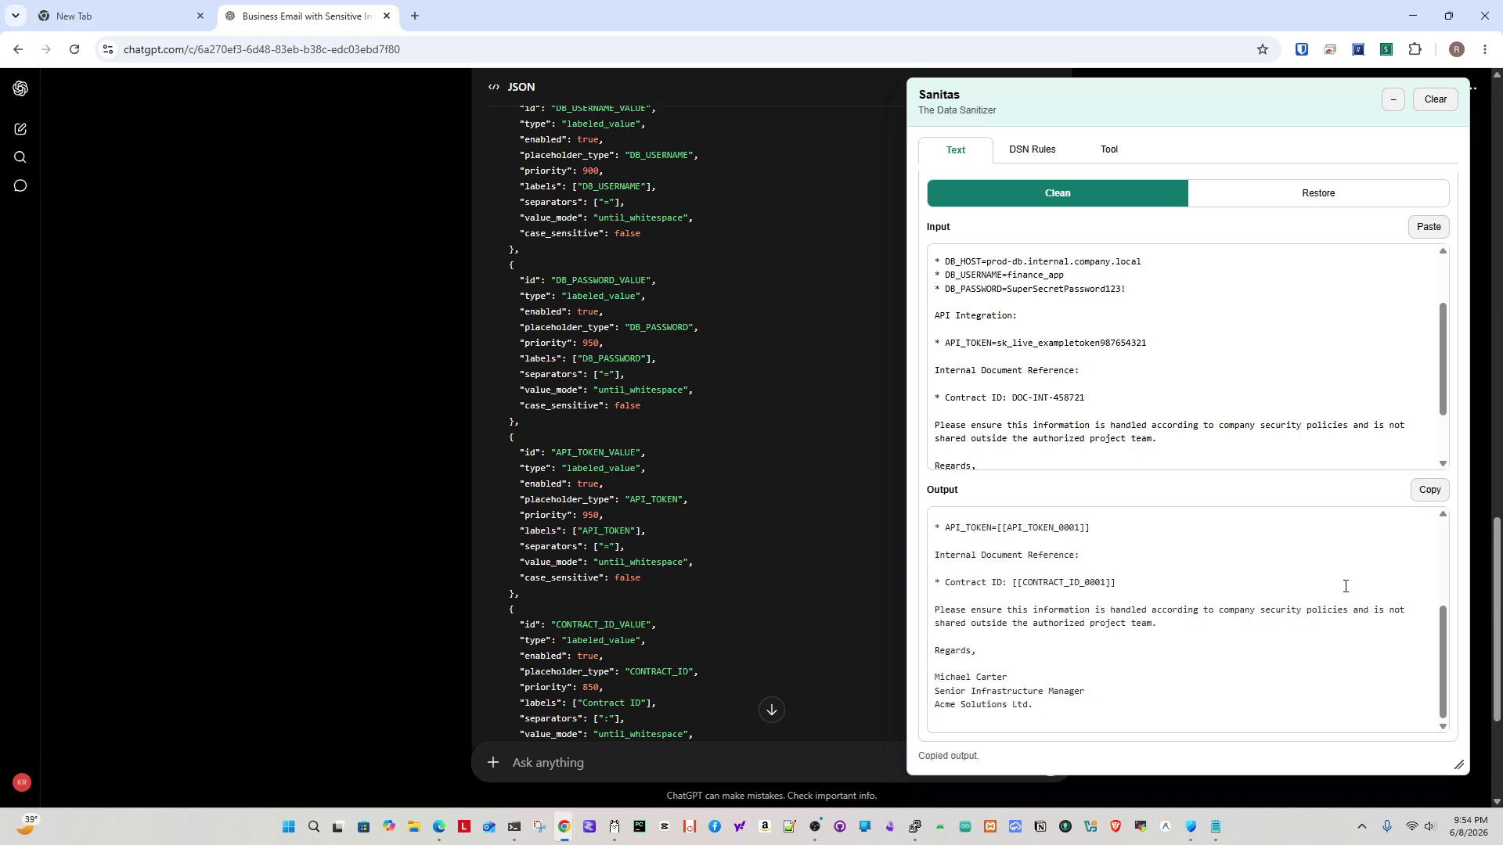
Open a new ChatGPT chat in a separate browser tab and copy the sanitized output from Sanitas there.
{"action": "right_click", "coordinate": [20, 129]}
{"action": "left_click", "coordinate": [79, 157]}
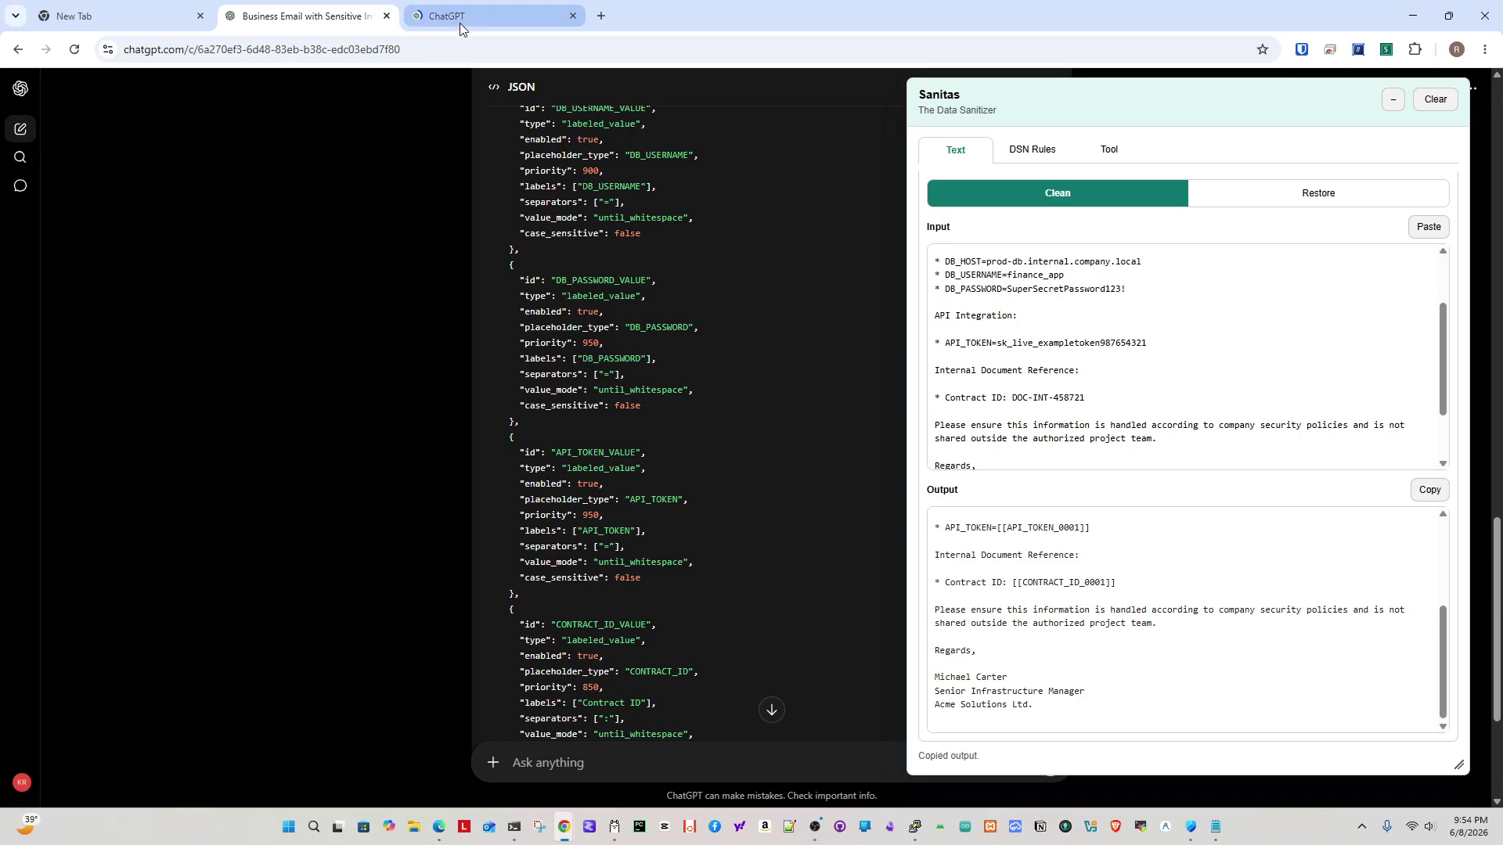
{"action": "left_click", "coordinate": [485, 15]}
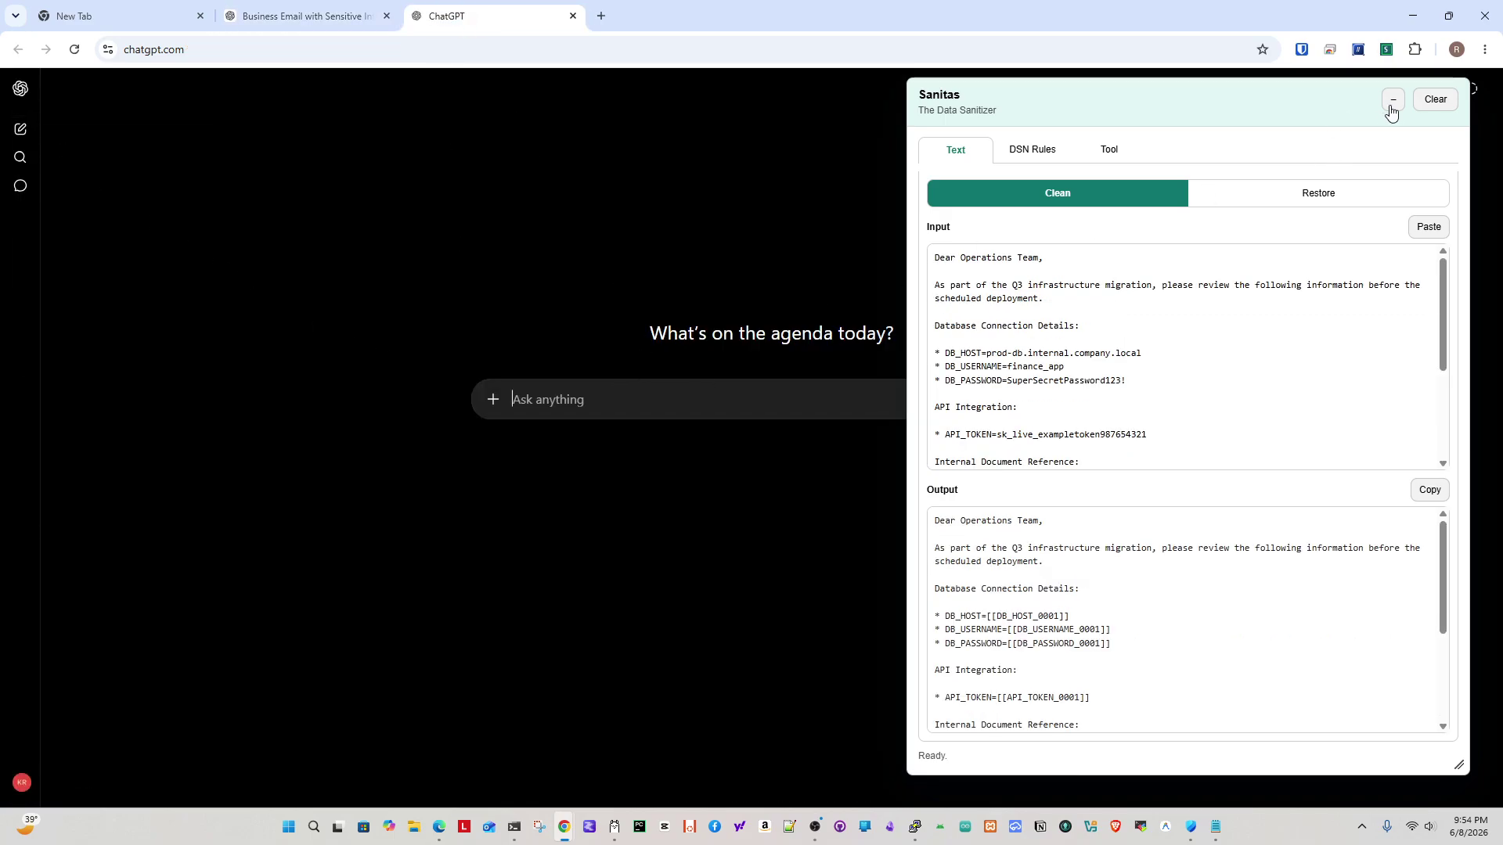
{"action": "left_click", "coordinate": [1428, 491]}
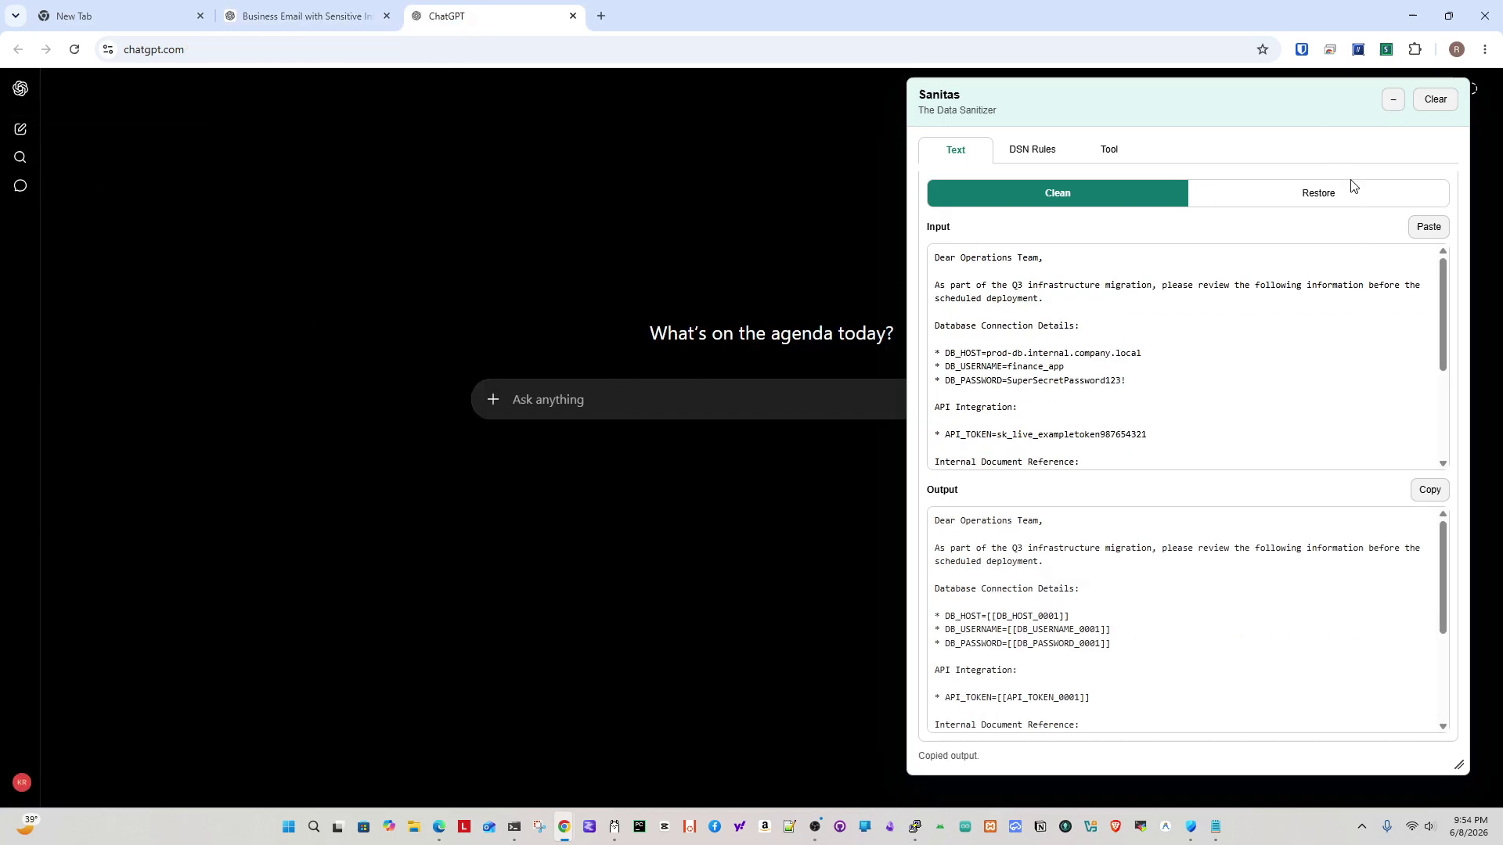
Minimize Sanitas, paste the sanitized email into the new chat's prompt and continue on a new line below its signature.
{"action": "left_click", "coordinate": [1393, 100]}
{"action": "key", "text": "ctrl+v"}
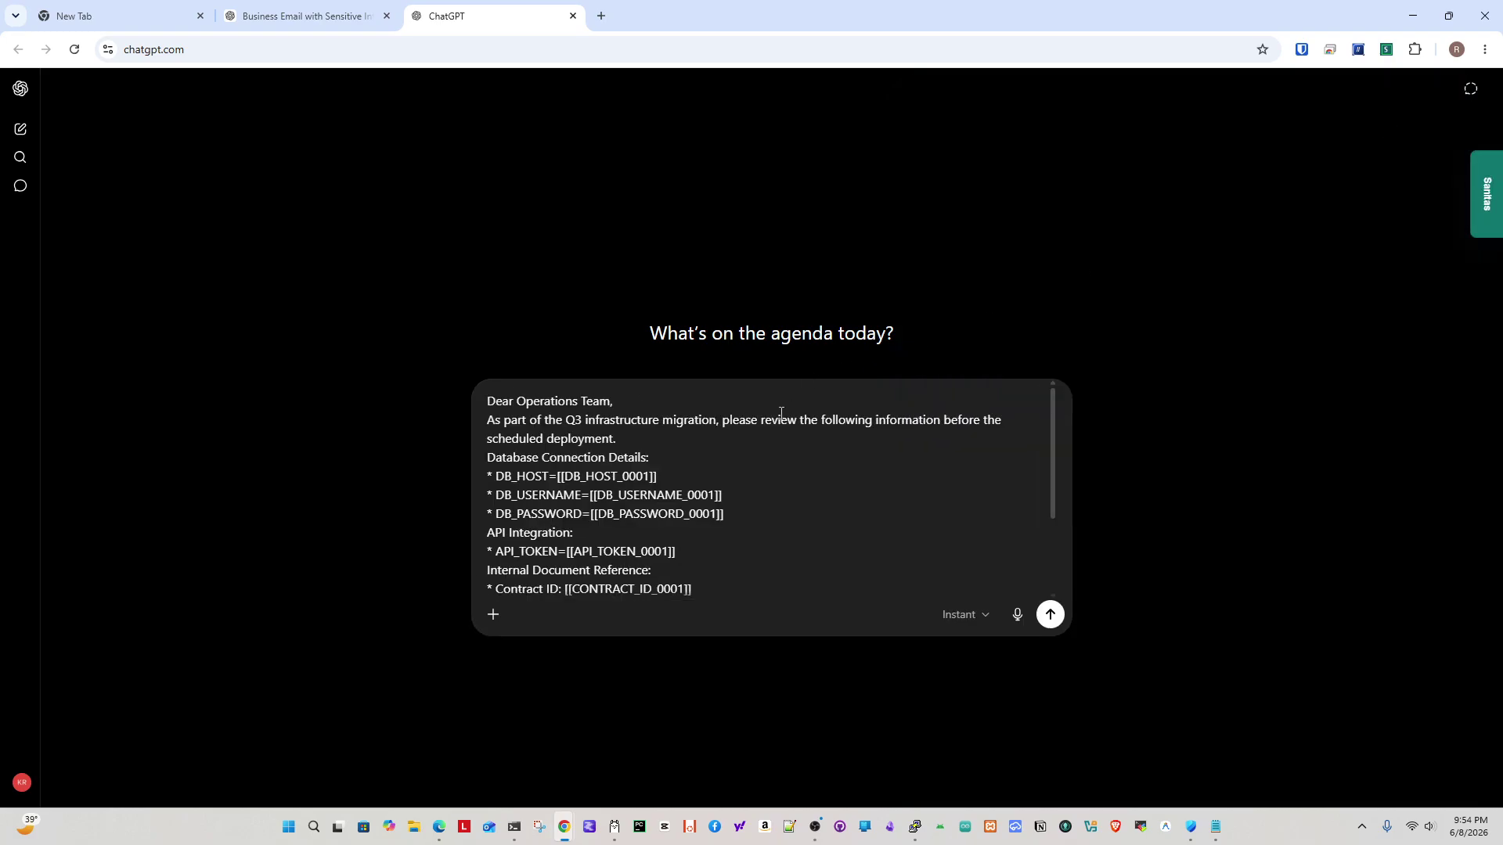
{"action": "scroll", "coordinate": [908, 577], "scroll_direction": "down", "scroll_amount": 3}
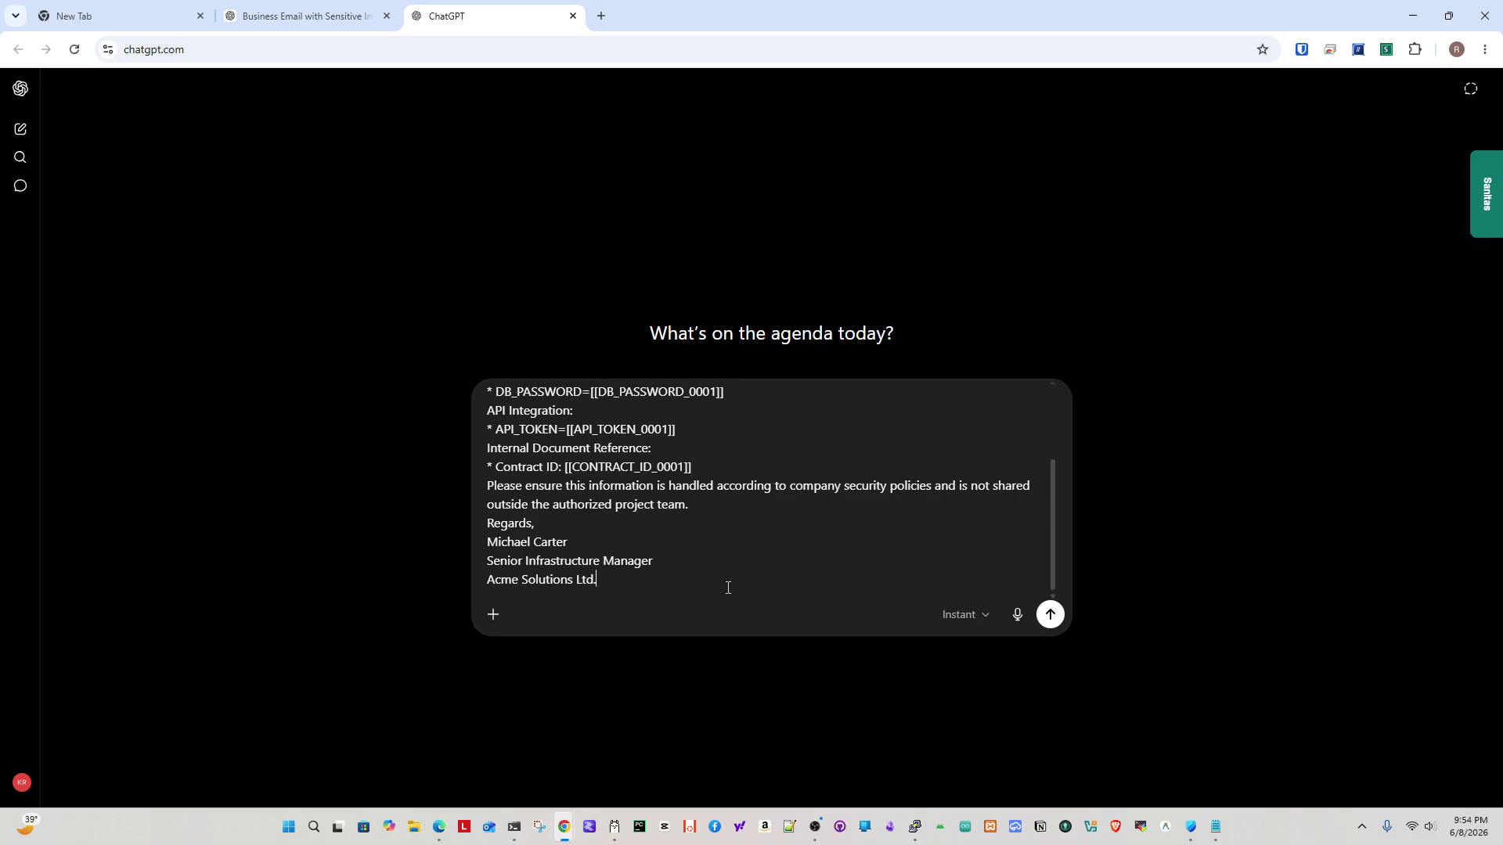
{"action": "scroll", "coordinate": [748, 571], "scroll_direction": "down", "scroll_amount": 1}
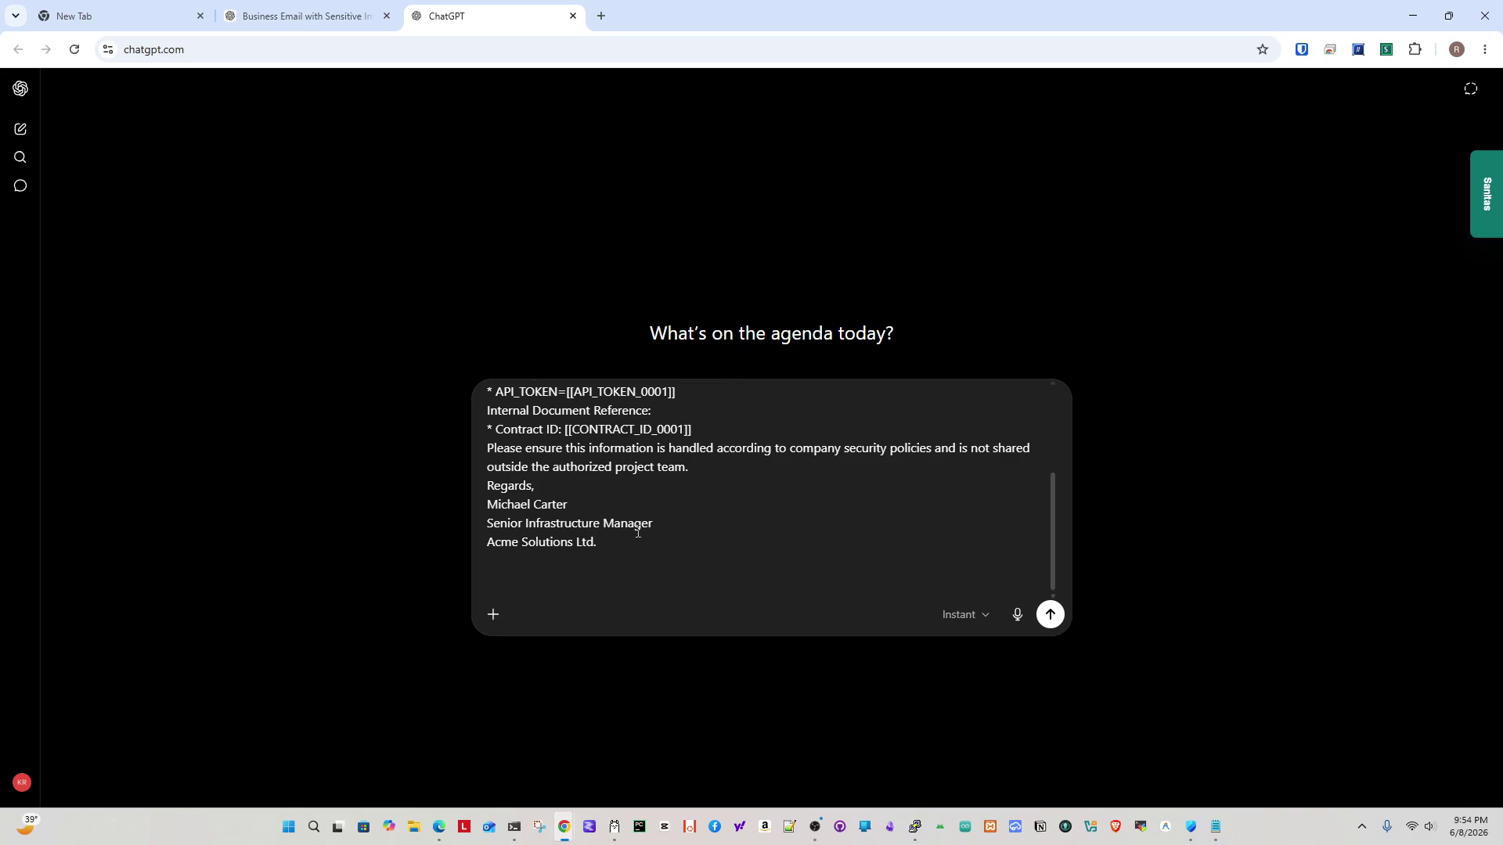
Add the request "i want you to reply on this email, confirming this email" below the sanitized email and send the prompt.
{"action": "type", "text": "want you to replay"}
{"action": "key", "text": "BackSpace"}
{"action": "key", "text": "BackSpace"}
{"action": "key", "text": "BackSpace"}
{"action": "type", "text": "y on this email,"}
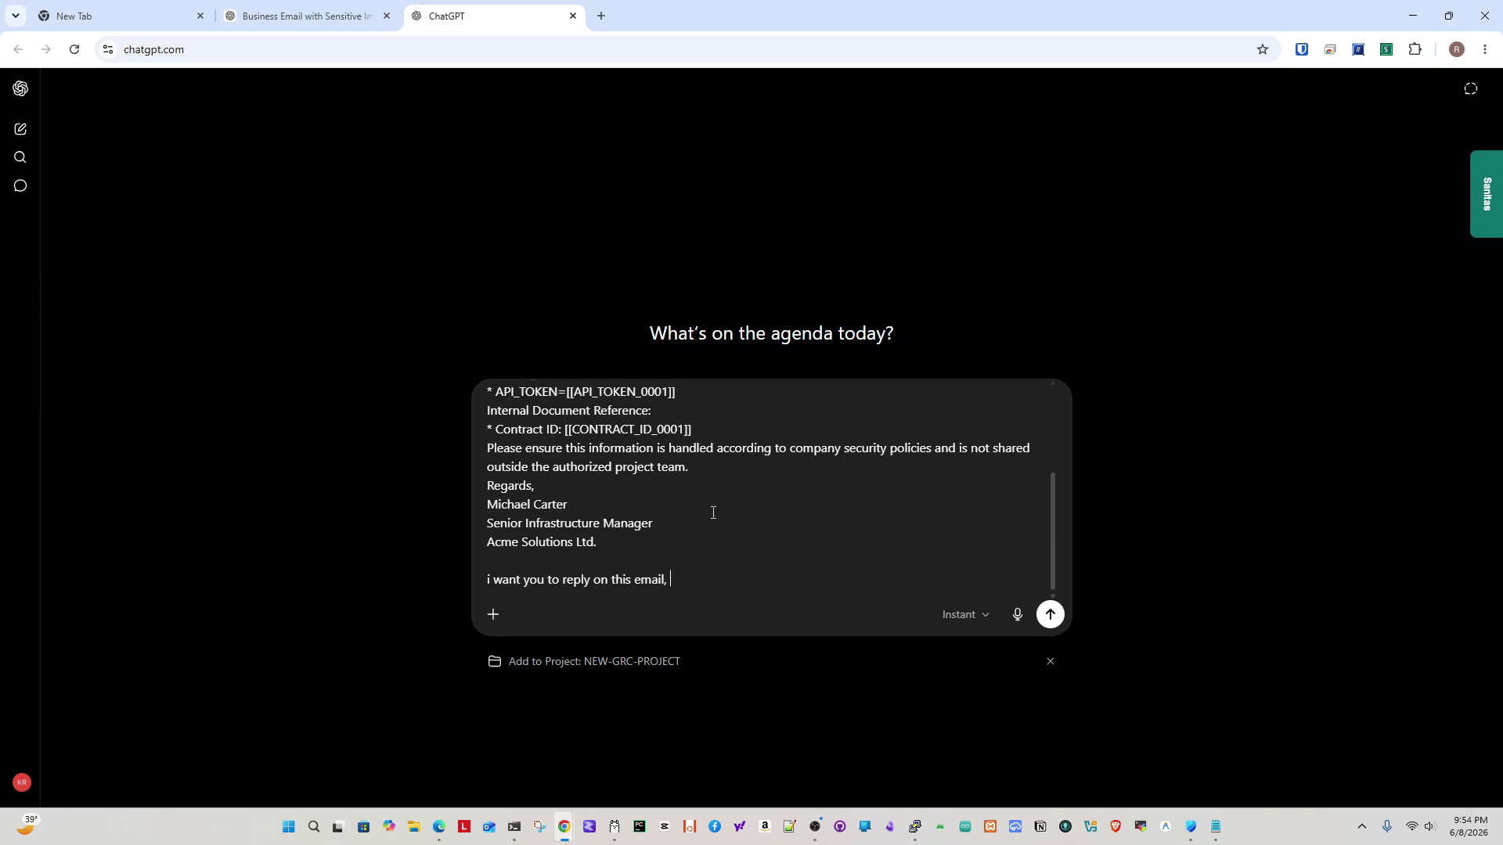
{"action": "scroll", "coordinate": [709, 511], "scroll_direction": "up", "scroll_amount": 3}
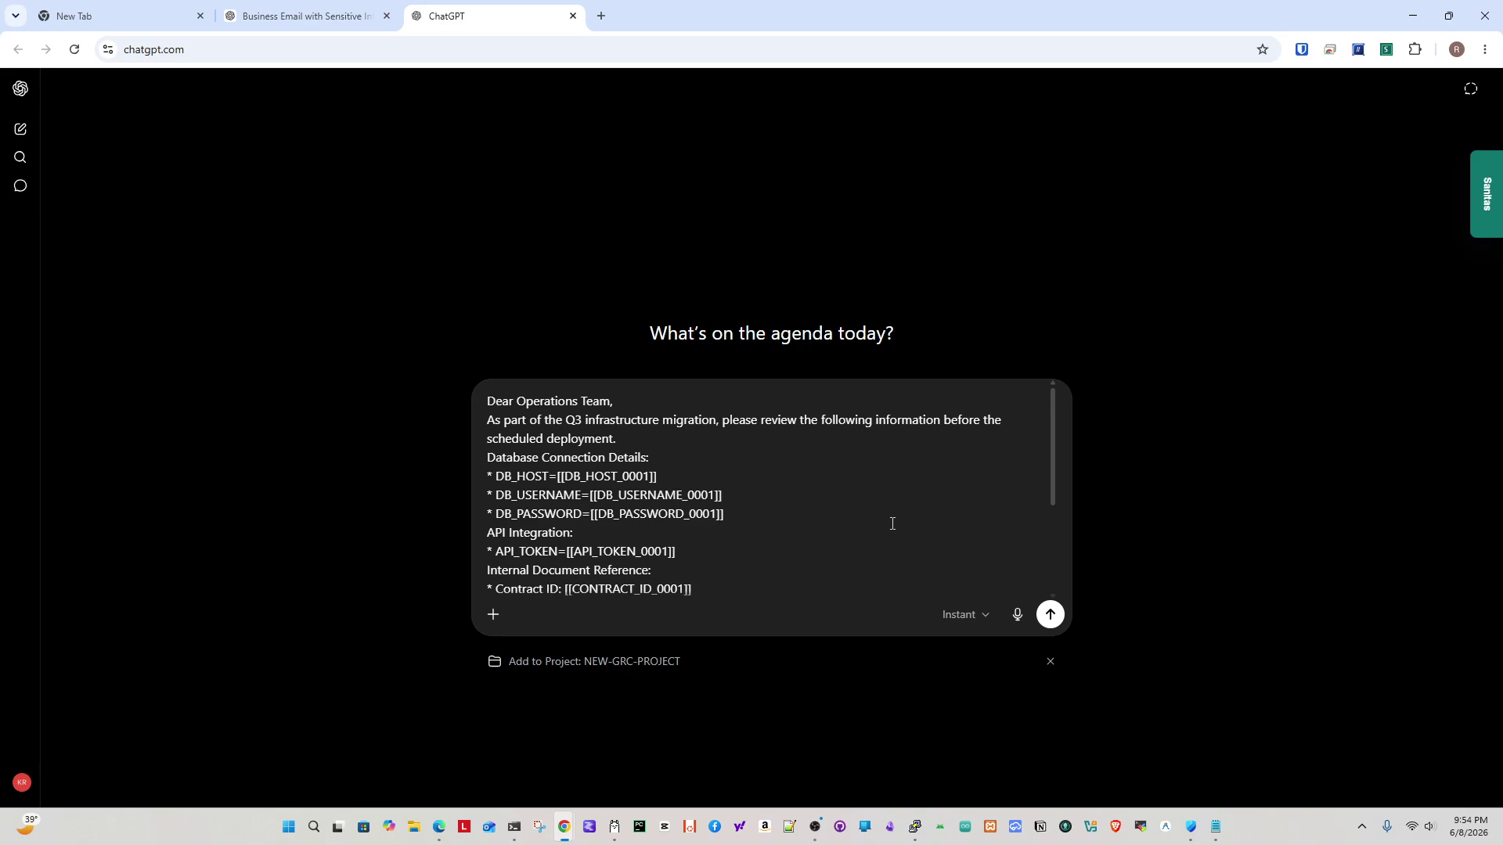
{"action": "scroll", "coordinate": [893, 524], "scroll_direction": "down", "scroll_amount": 3}
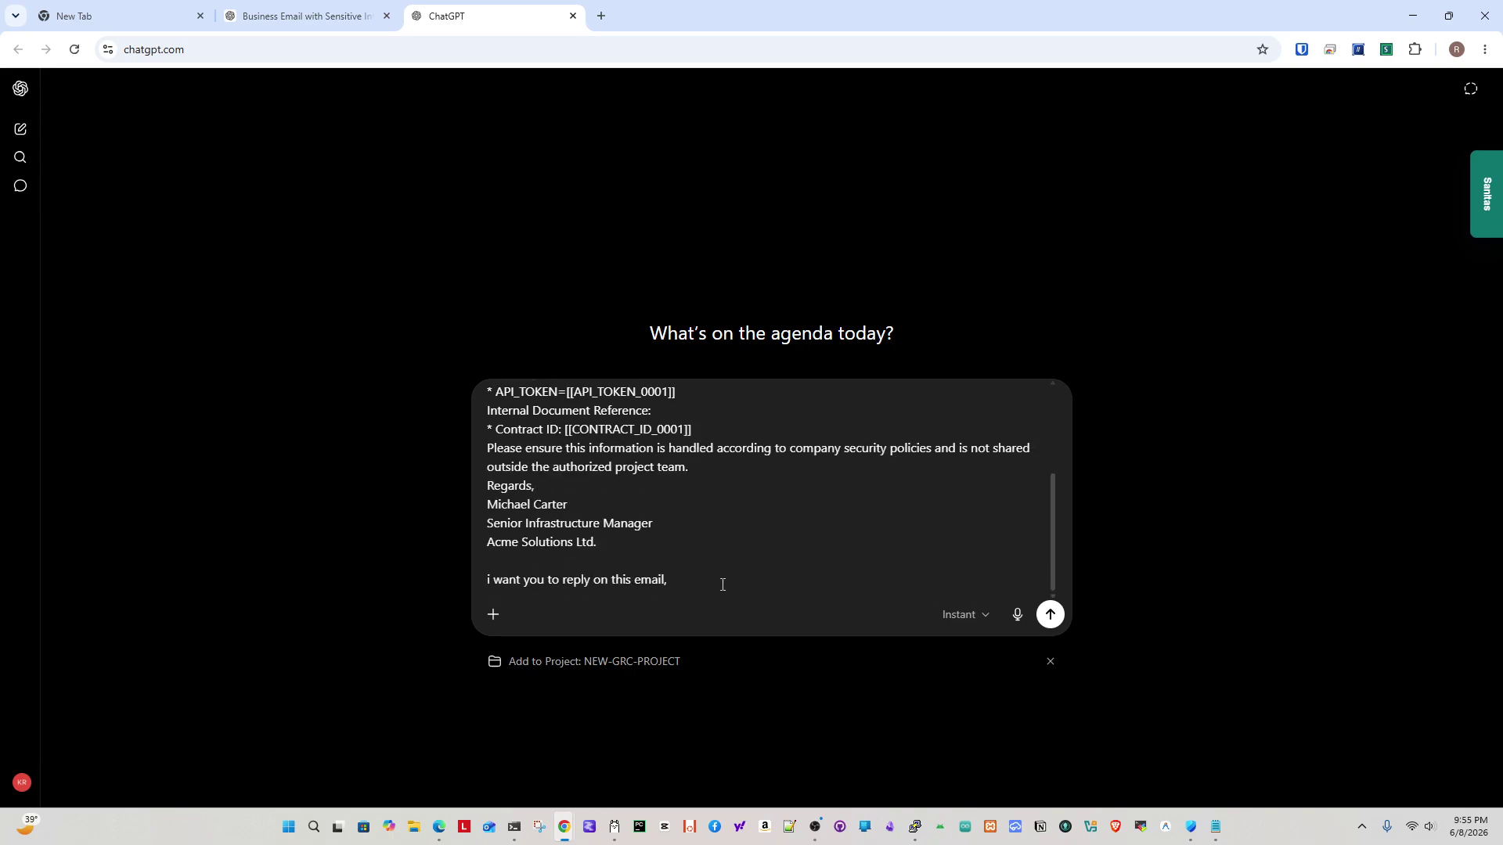
{"action": "type", "text": "confirming this email"}
{"action": "key", "text": "Return"}
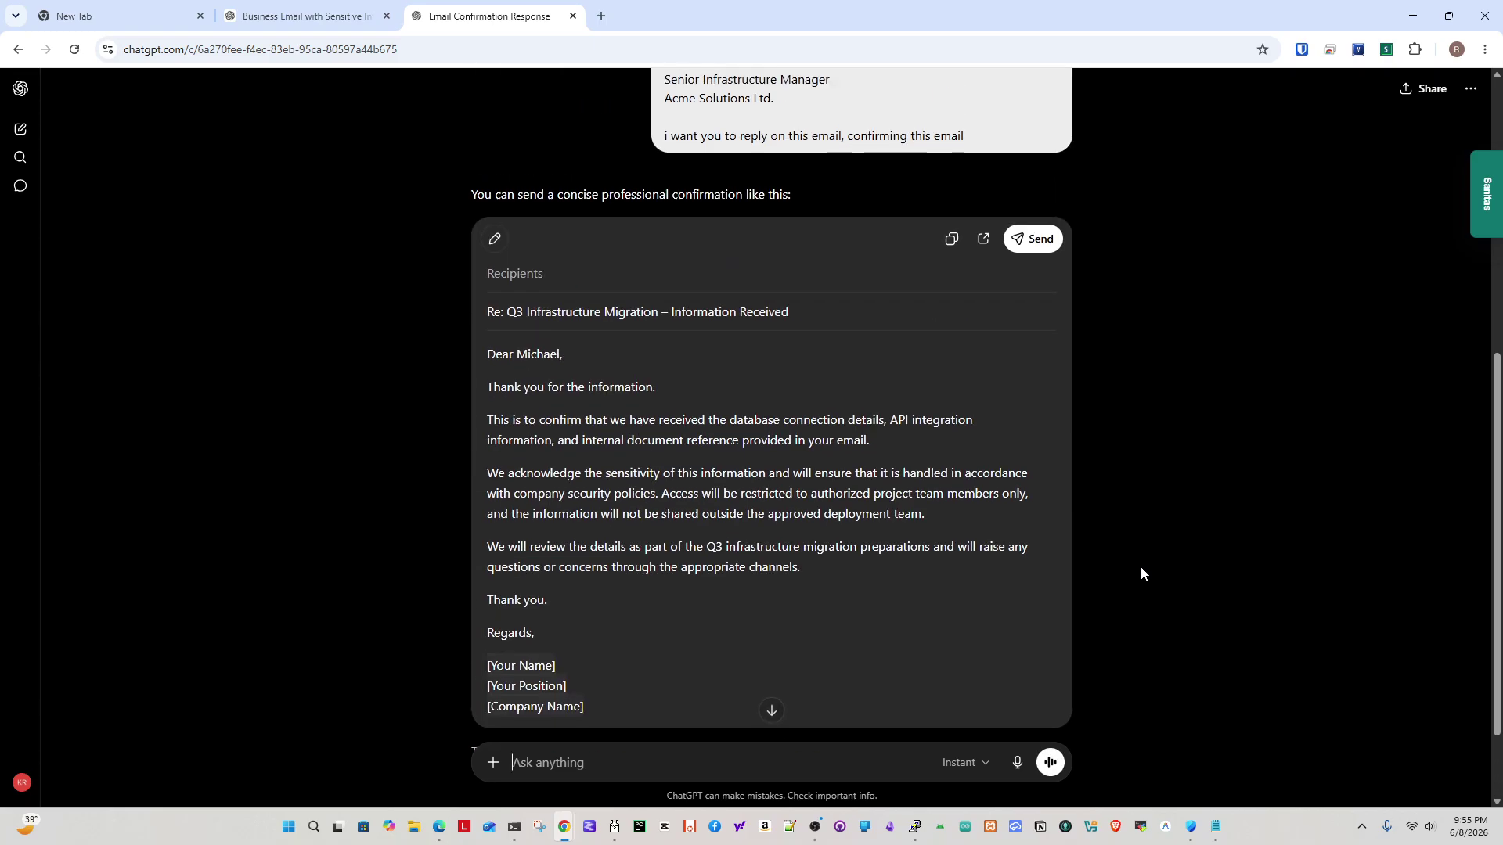
Read the generated confirmation email and compare it with the sanitized email in the prompt.
{"action": "scroll", "coordinate": [753, 540], "scroll_direction": "up", "scroll_amount": 6}
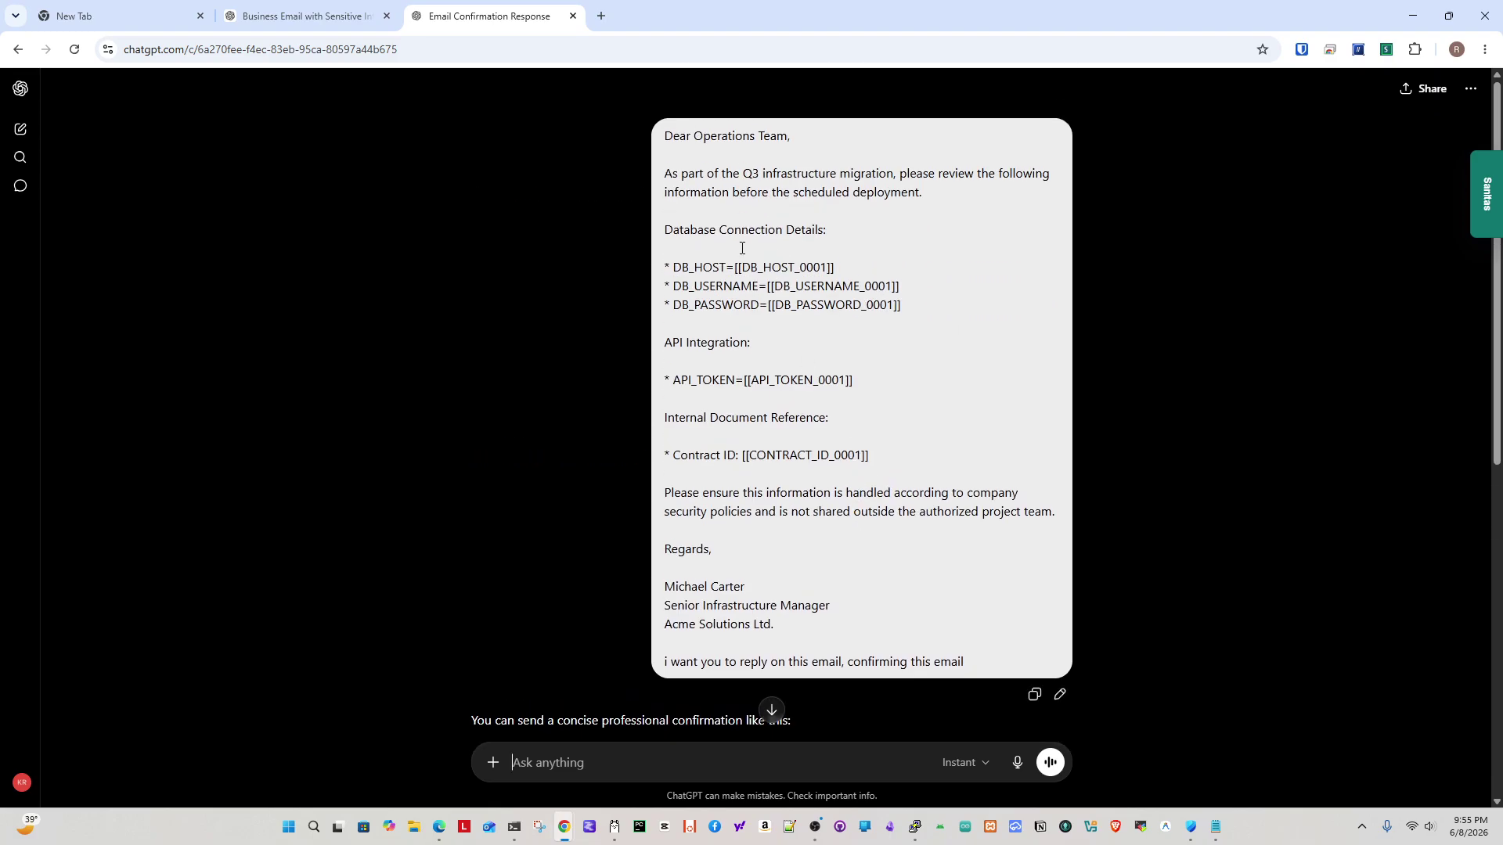
{"action": "scroll", "coordinate": [708, 509], "scroll_direction": "down", "scroll_amount": 7}
{"action": "scroll", "coordinate": [666, 513], "scroll_direction": "up", "scroll_amount": 3}
{"action": "scroll", "coordinate": [667, 469], "scroll_direction": "down", "scroll_amount": 3}
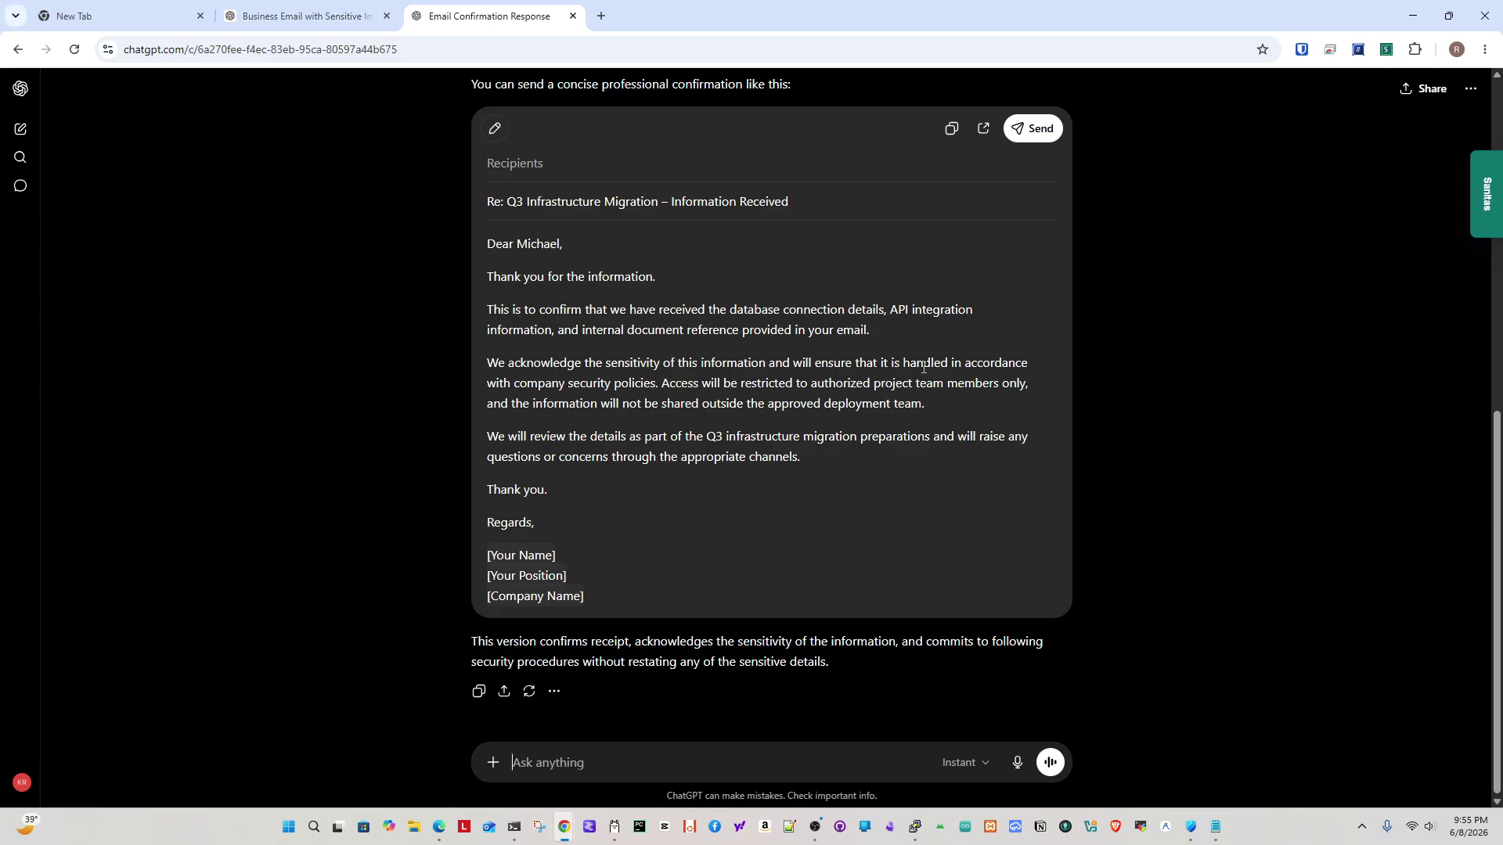
{"action": "scroll", "coordinate": [909, 375], "scroll_direction": "up", "scroll_amount": 3}
{"action": "left_click", "coordinate": [655, 540]}
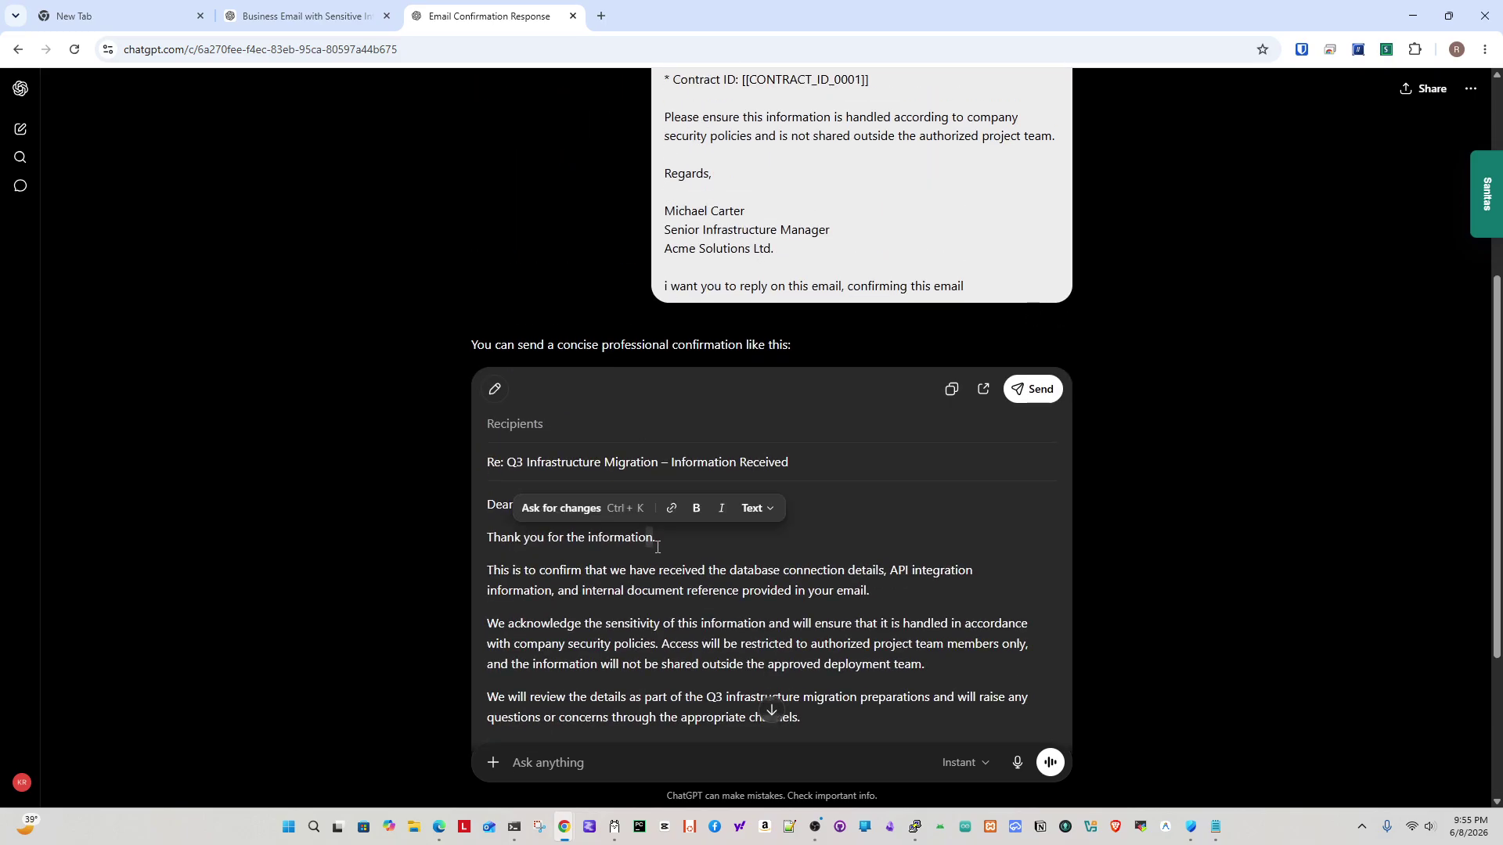
{"action": "scroll", "coordinate": [681, 544], "scroll_direction": "down", "scroll_amount": 3}
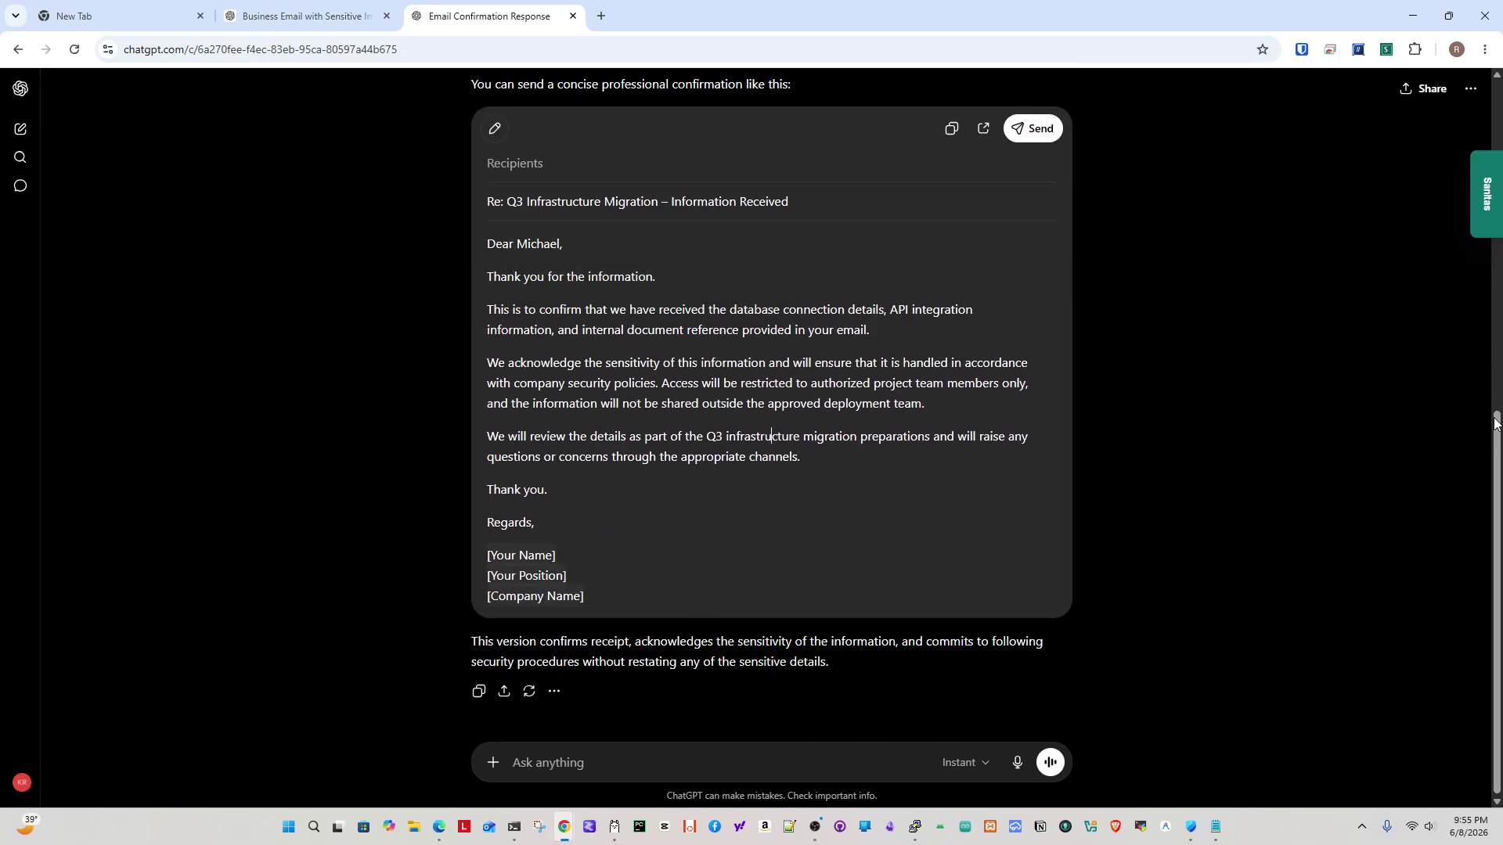
{"action": "left_click_drag", "start_coordinate": [1498, 448], "coordinate": [1498, 442]}
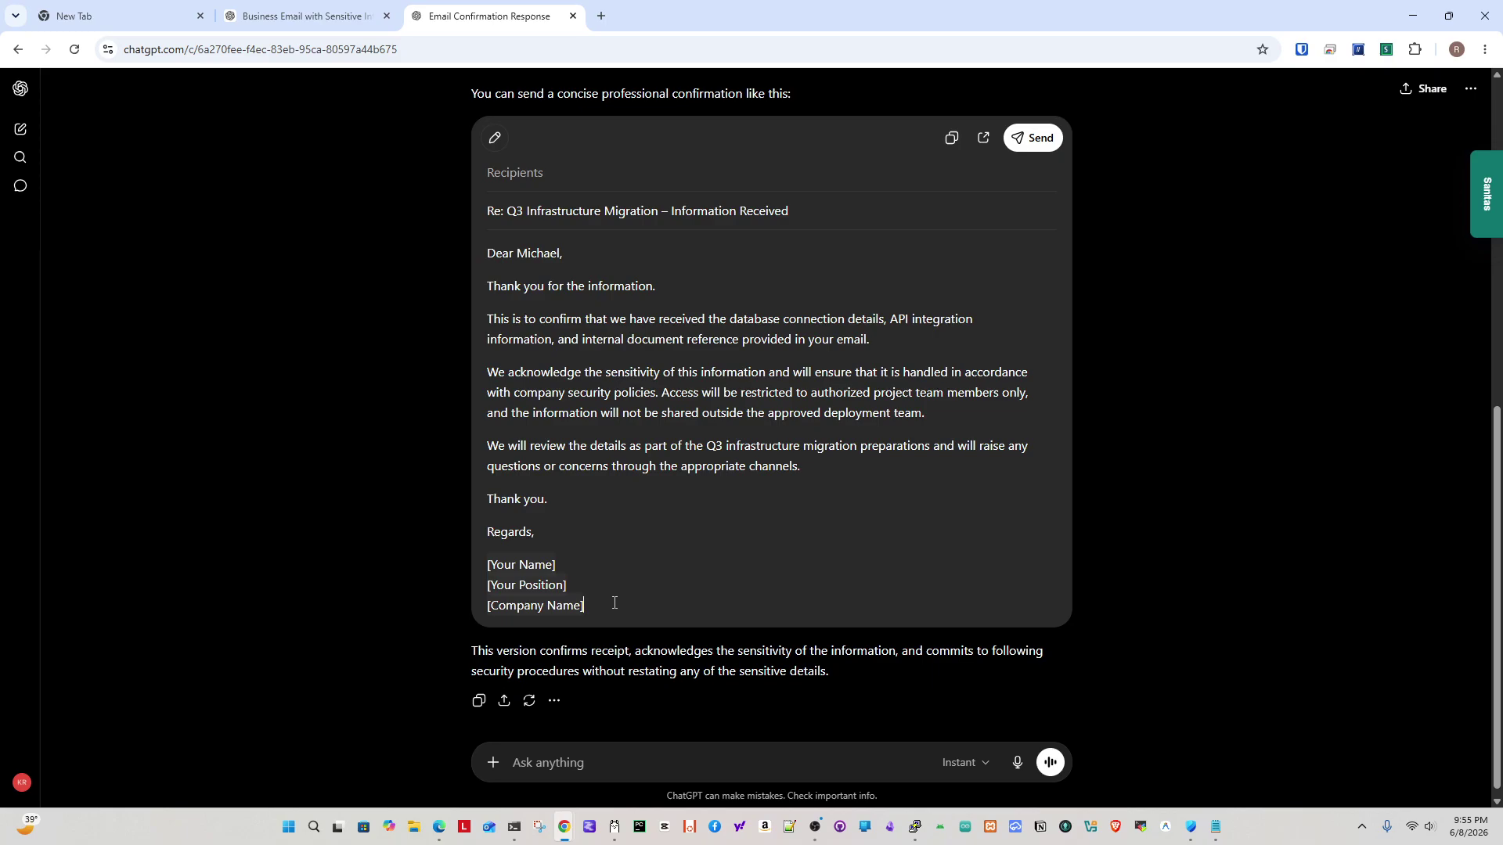
Edit the sent prompt to end with ", and dont forget to include all original sensitive information" and resend it.
{"action": "scroll", "coordinate": [914, 570], "scroll_direction": "up", "scroll_amount": 8}
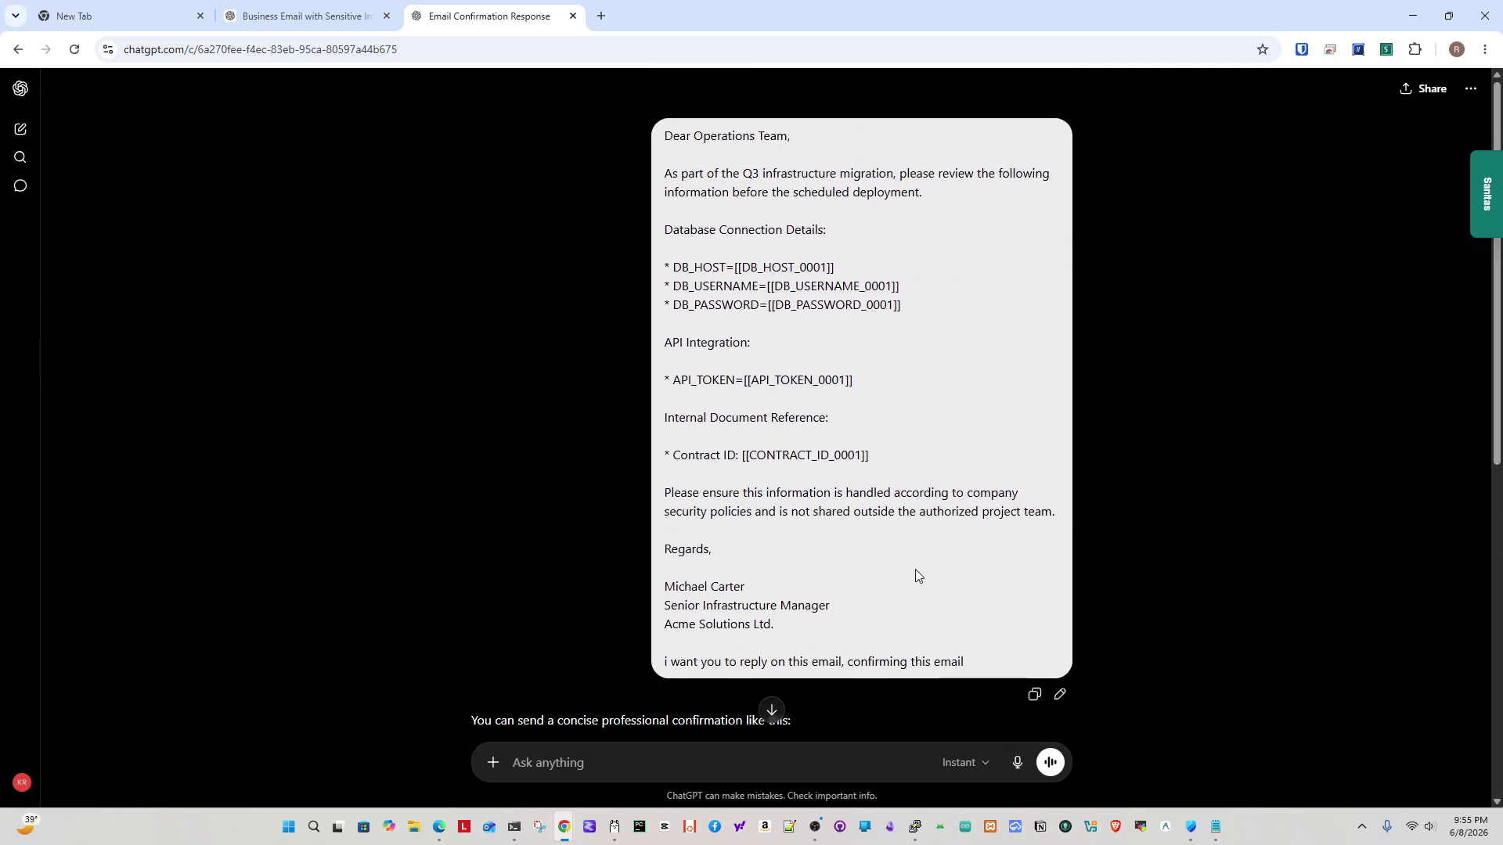
{"action": "left_click", "coordinate": [1060, 694]}
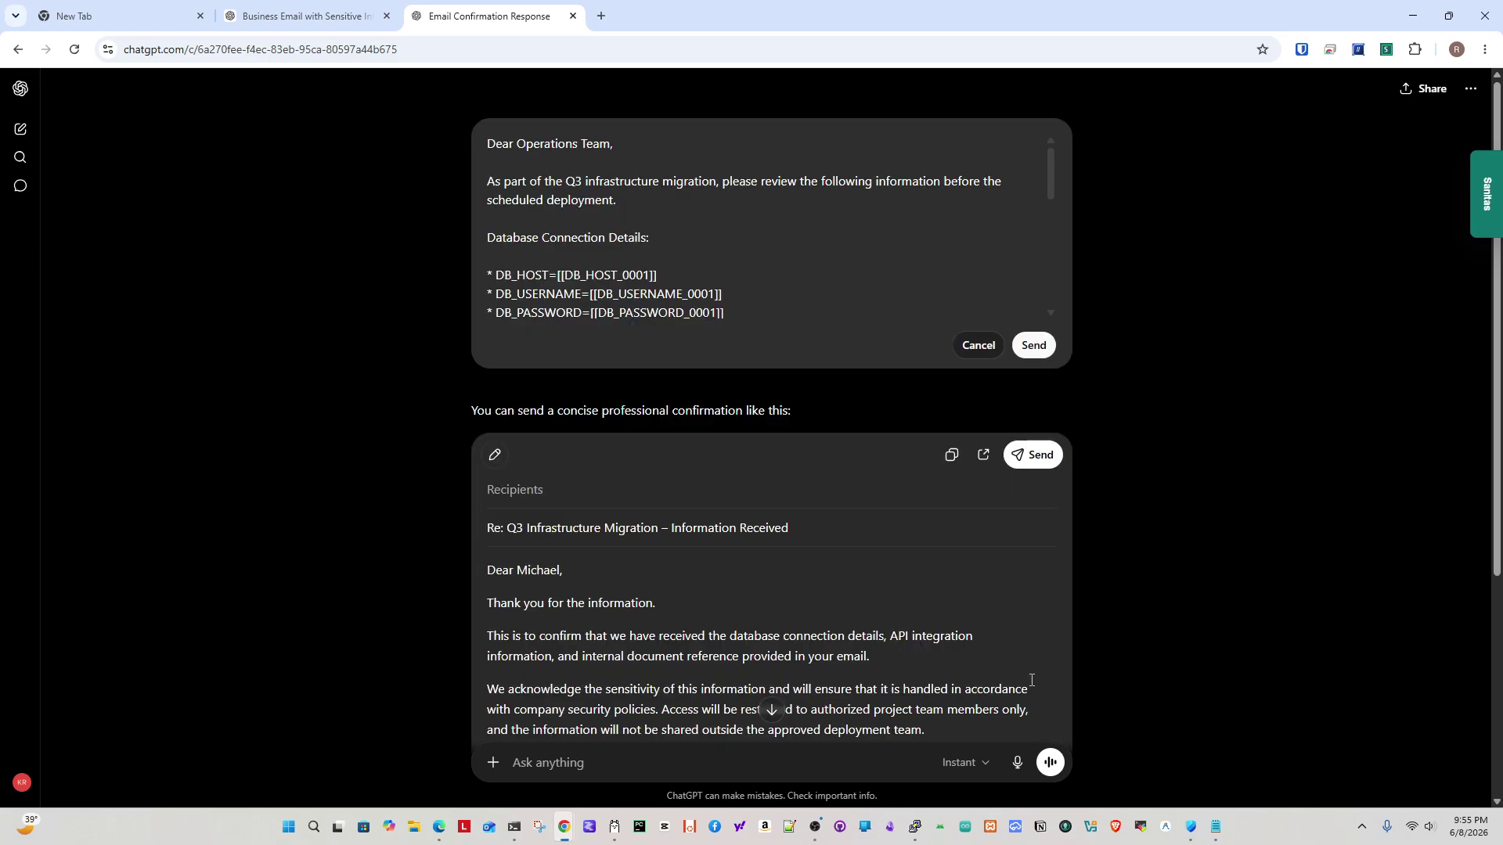
{"action": "scroll", "coordinate": [772, 308], "scroll_direction": "down", "scroll_amount": 10}
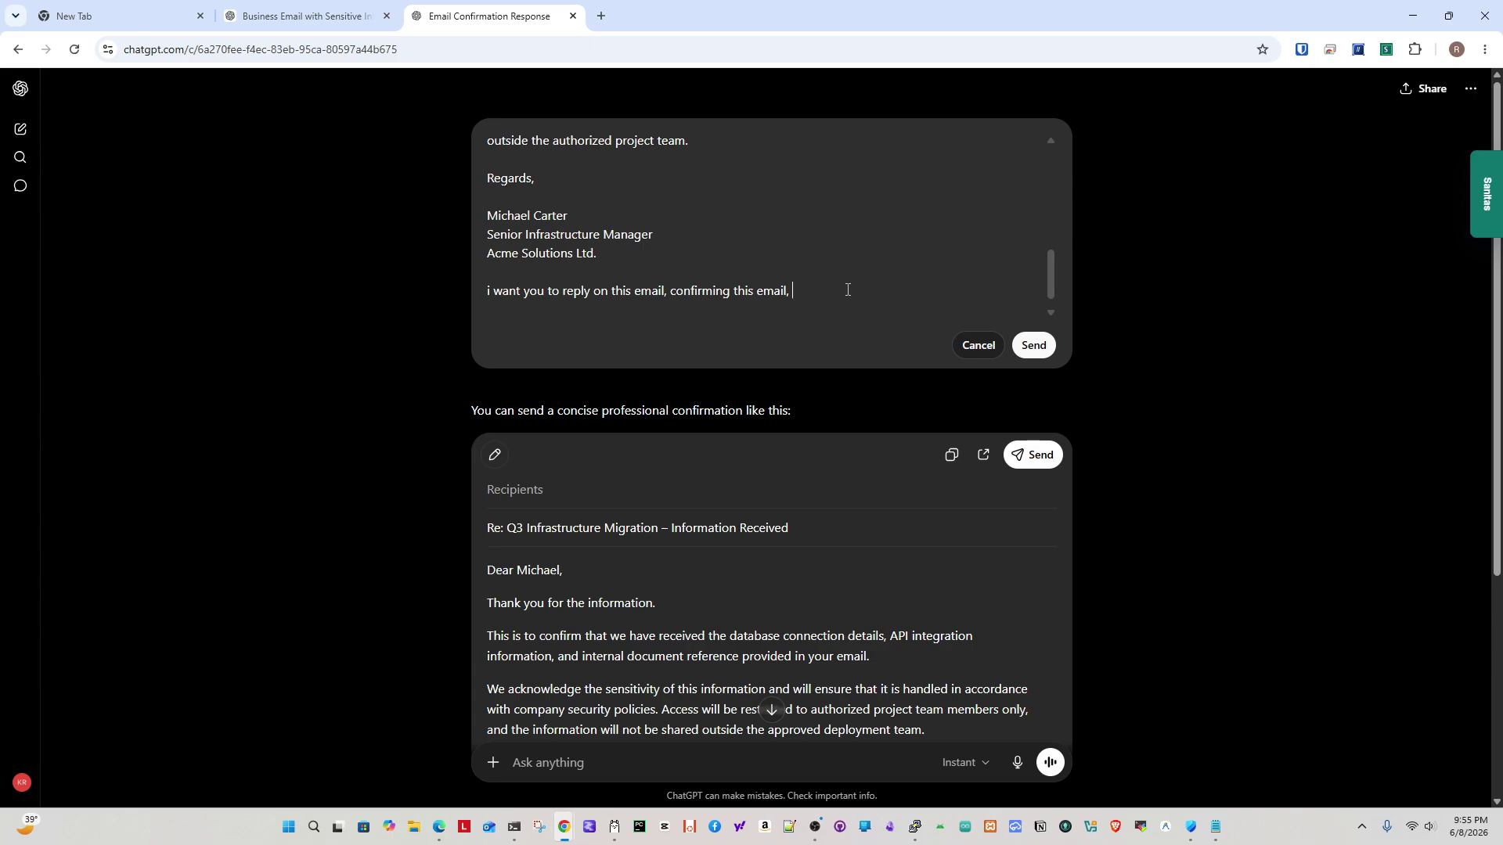
{"action": "type", "text": "and dont forget to include all senst"}
{"action": "type", "text": "iv"}
{"action": "key", "text": "BackSpace"}
{"action": "key", "text": "BackSpace"}
{"action": "type", "text": "itive information"}
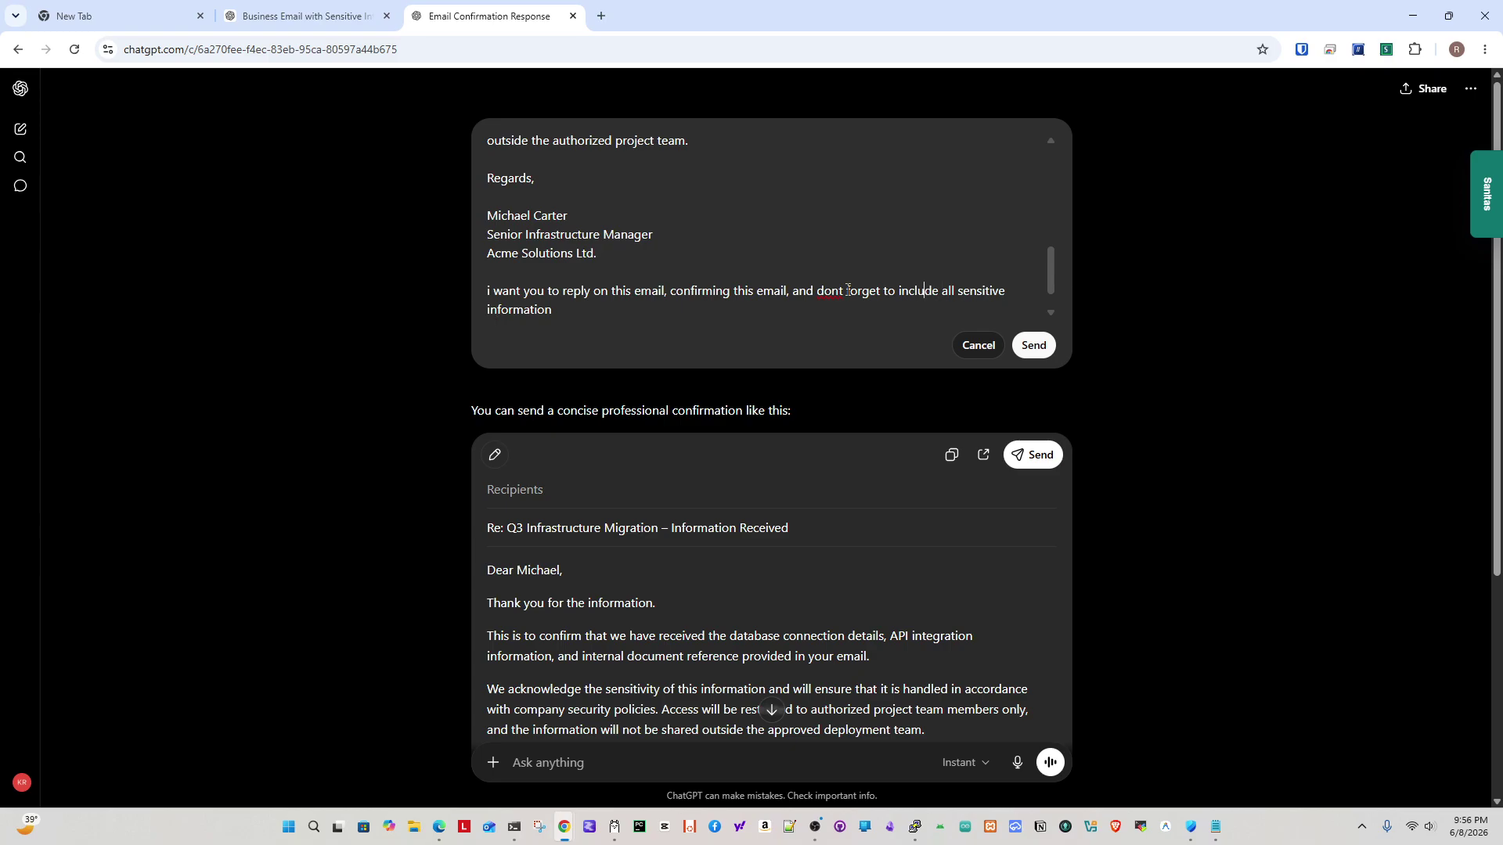
{"action": "type", "text": "original"}
{"action": "left_click", "coordinate": [1033, 345]}
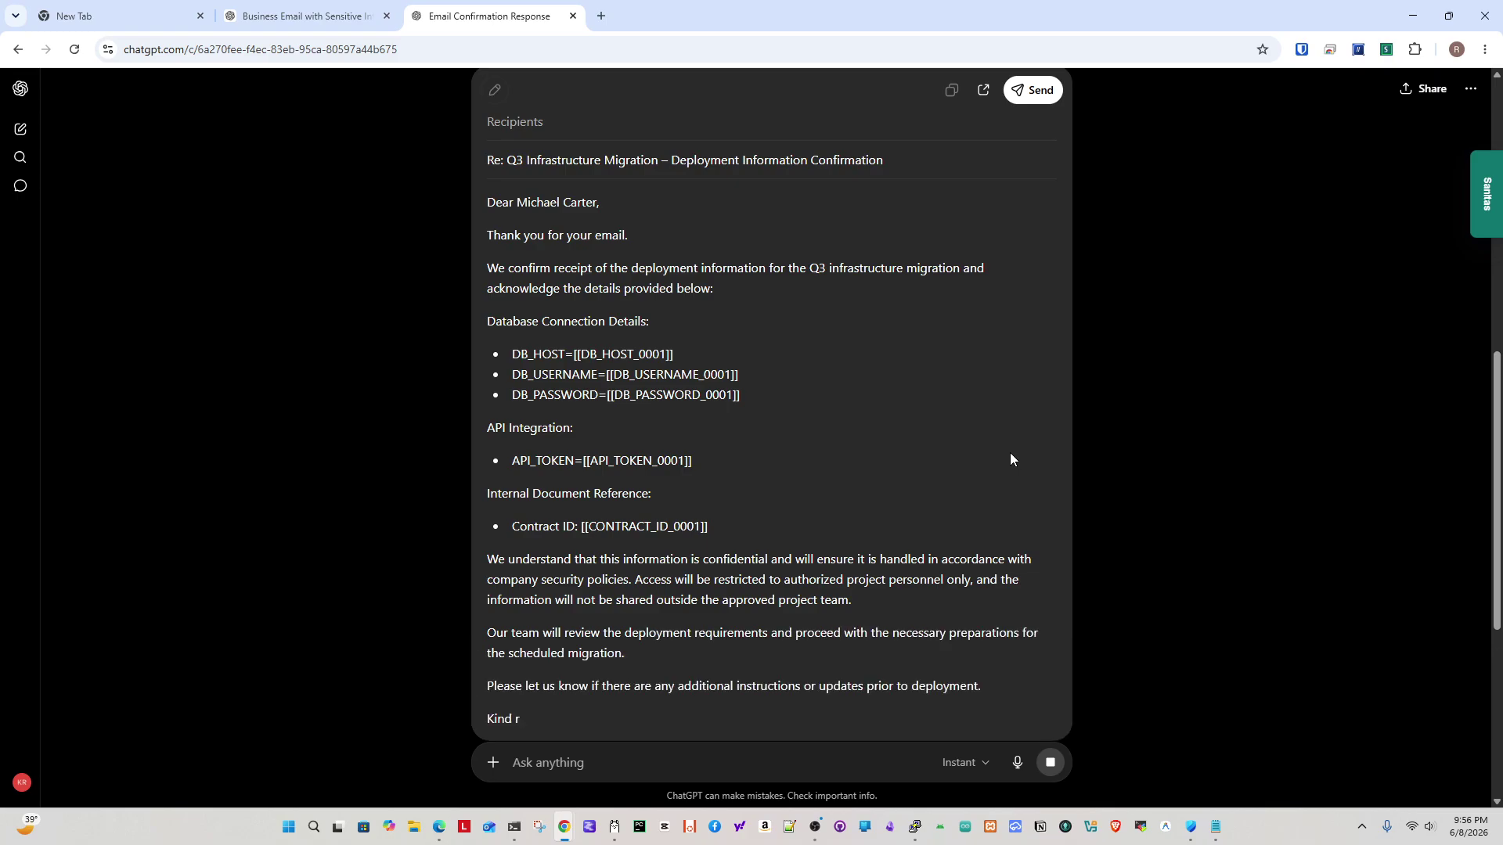
Examine the database, API token and contract ID placeholders in the regenerated reply email.
{"action": "left_click_drag", "start_coordinate": [711, 527], "coordinate": [540, 409]}
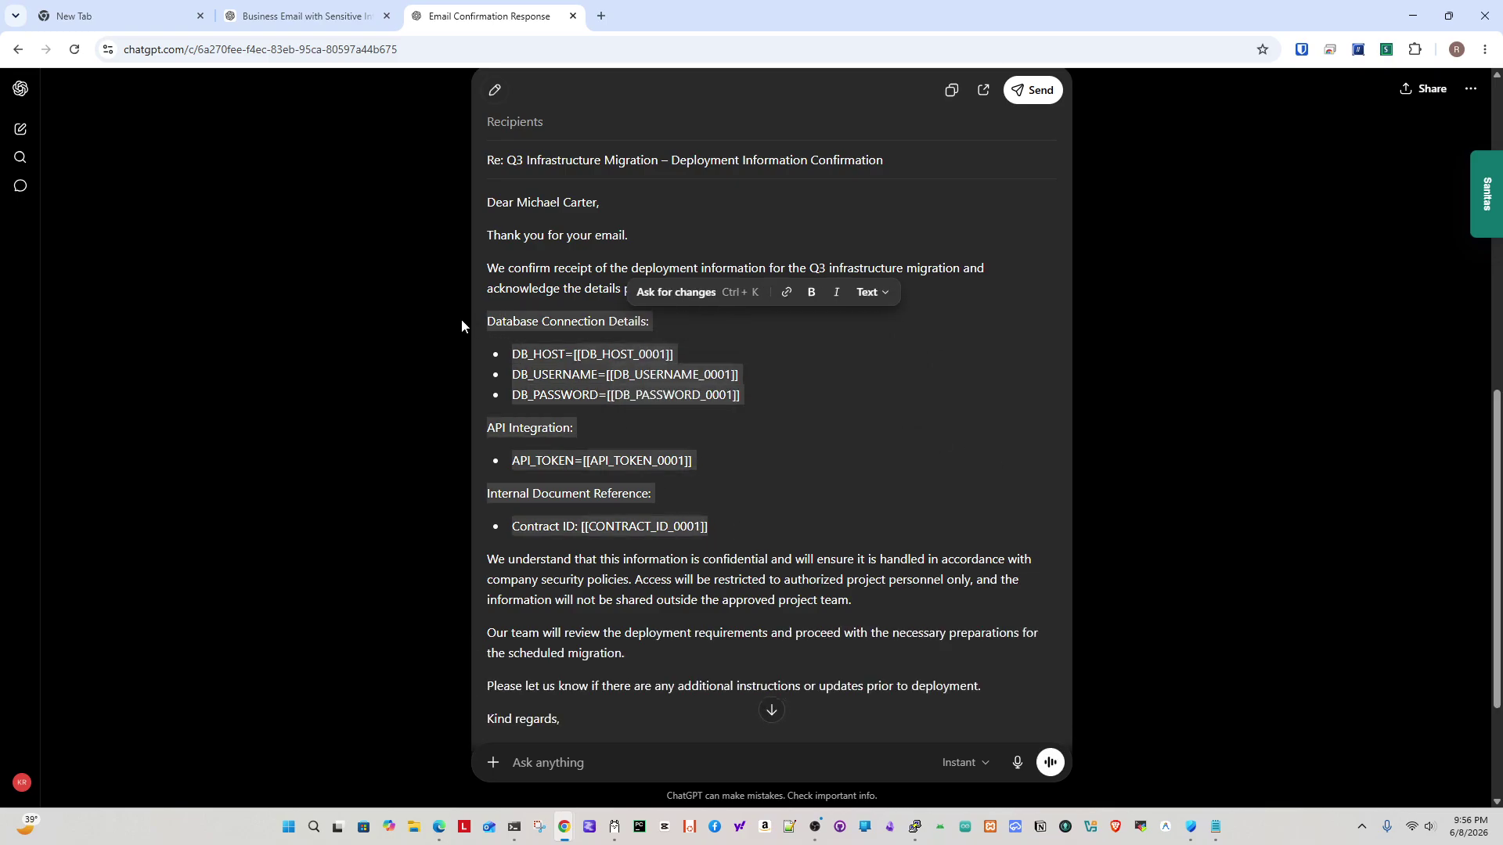
{"action": "left_click", "coordinate": [962, 500]}
{"action": "left_click_drag", "start_coordinate": [977, 523], "coordinate": [463, 340]}
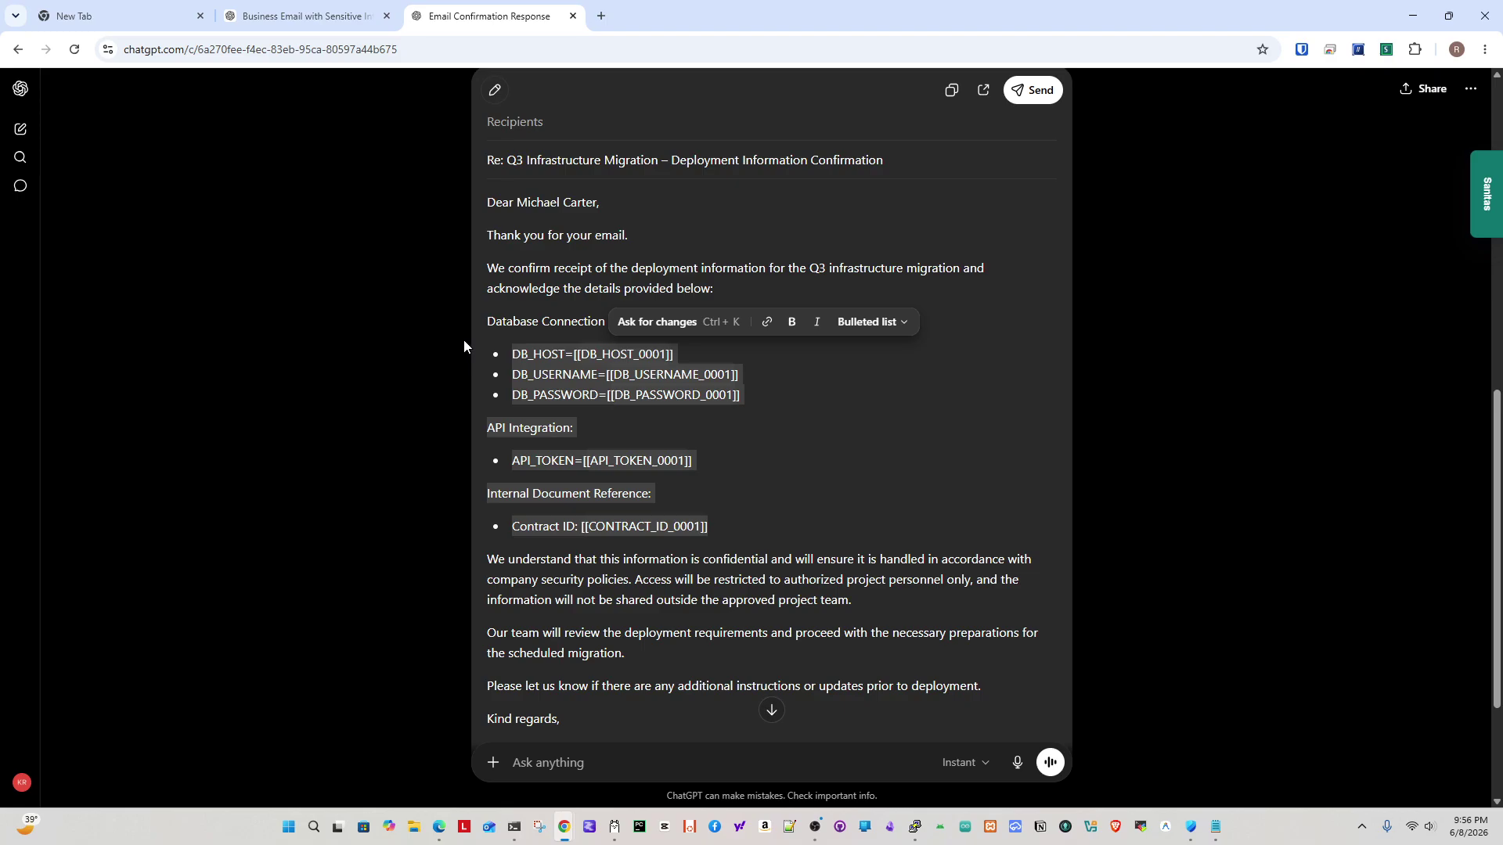
{"action": "left_click", "coordinate": [798, 506]}
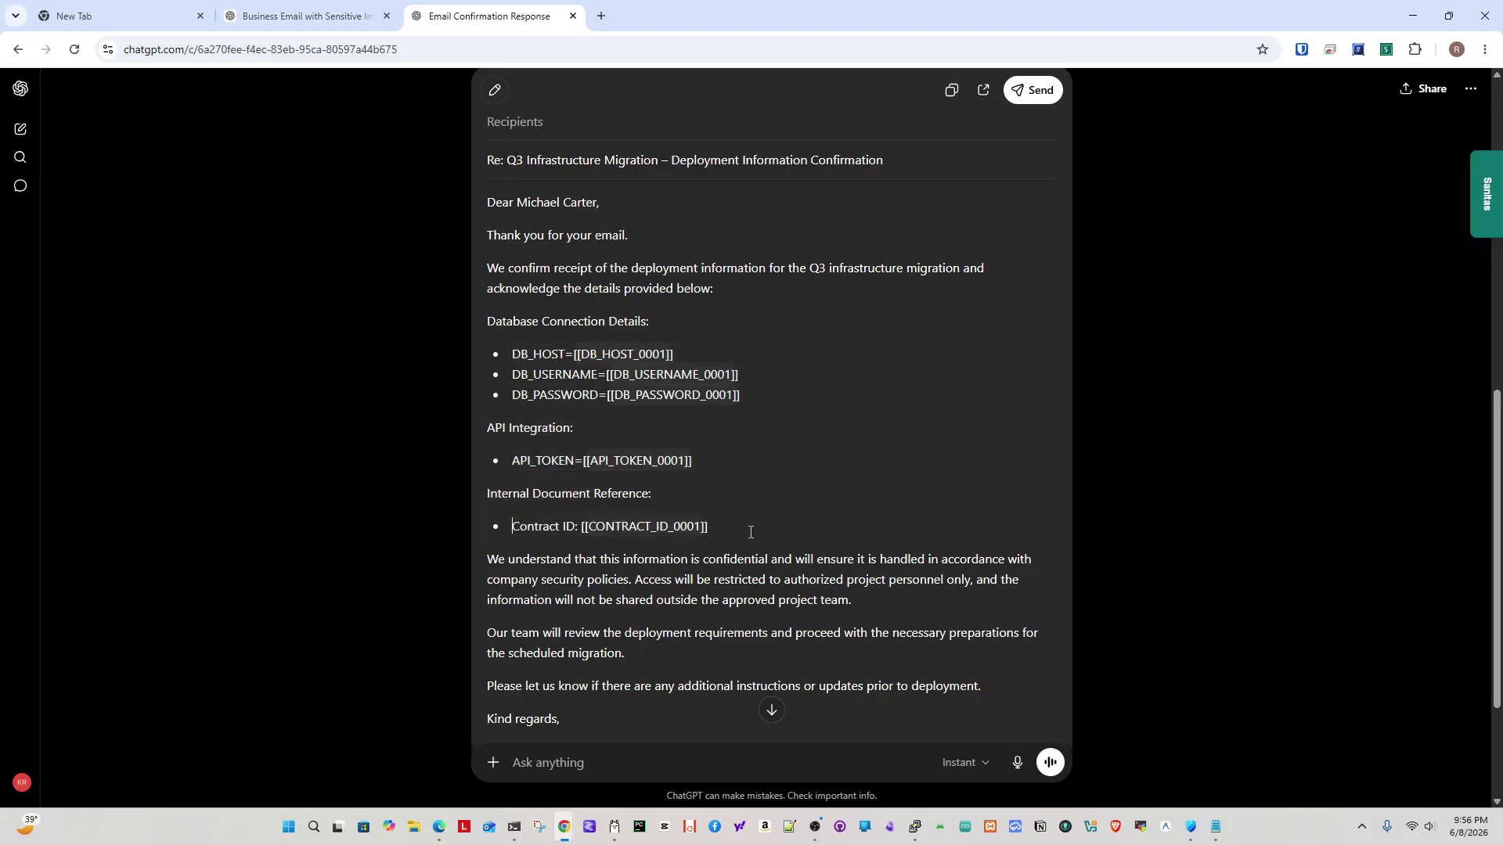
{"action": "scroll", "coordinate": [900, 495], "scroll_direction": "down", "scroll_amount": 3}
{"action": "scroll", "coordinate": [908, 493], "scroll_direction": "up", "scroll_amount": 10}
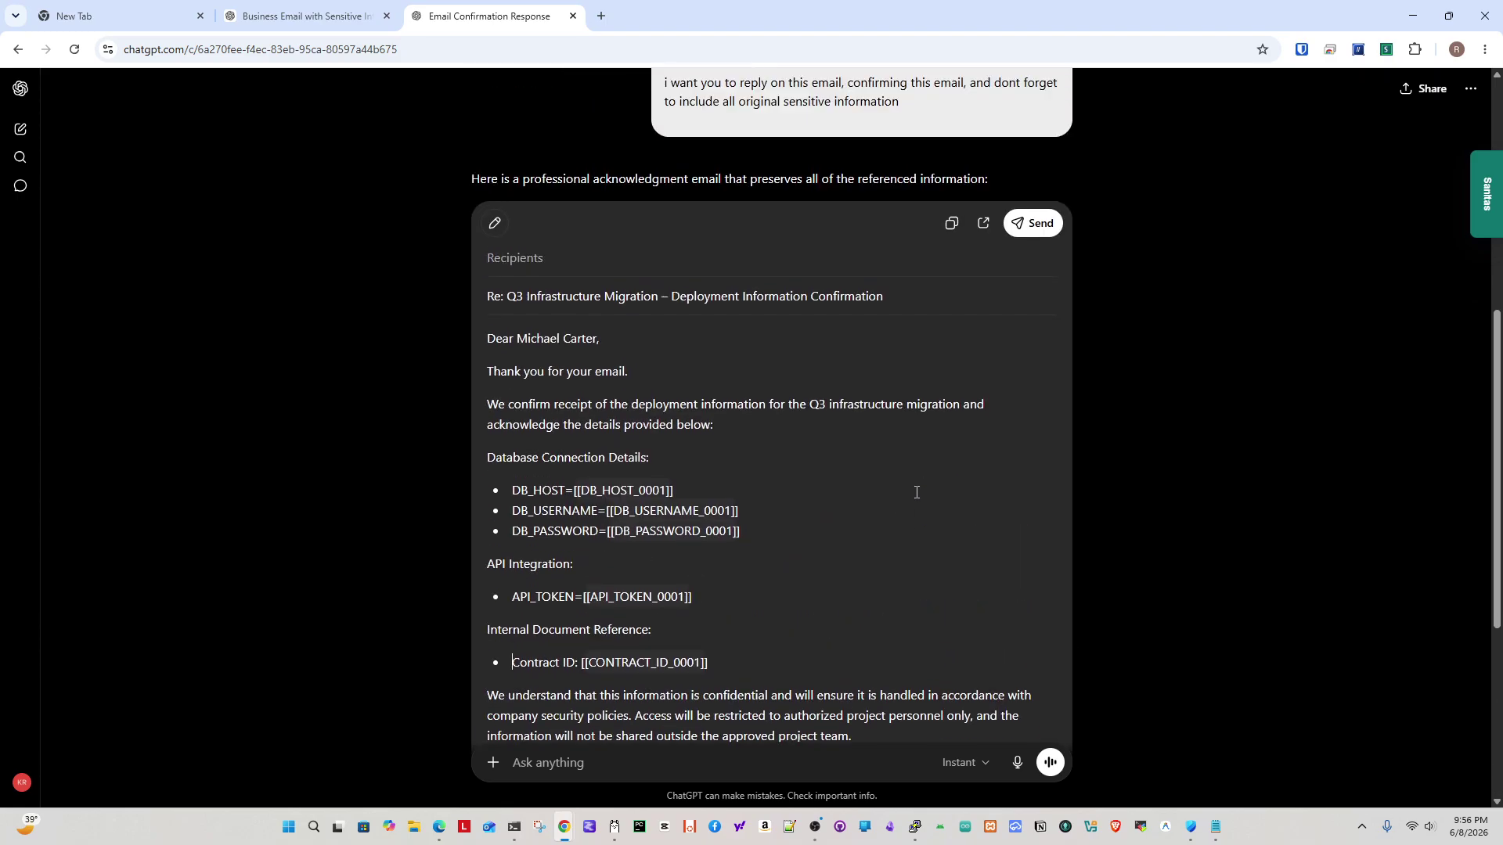
Copy the regenerated reply email and replace the Sanitas input text with it in Restore mode.
{"action": "scroll", "coordinate": [916, 494], "scroll_direction": "down", "scroll_amount": 6}
{"action": "left_click", "coordinate": [952, 150]}
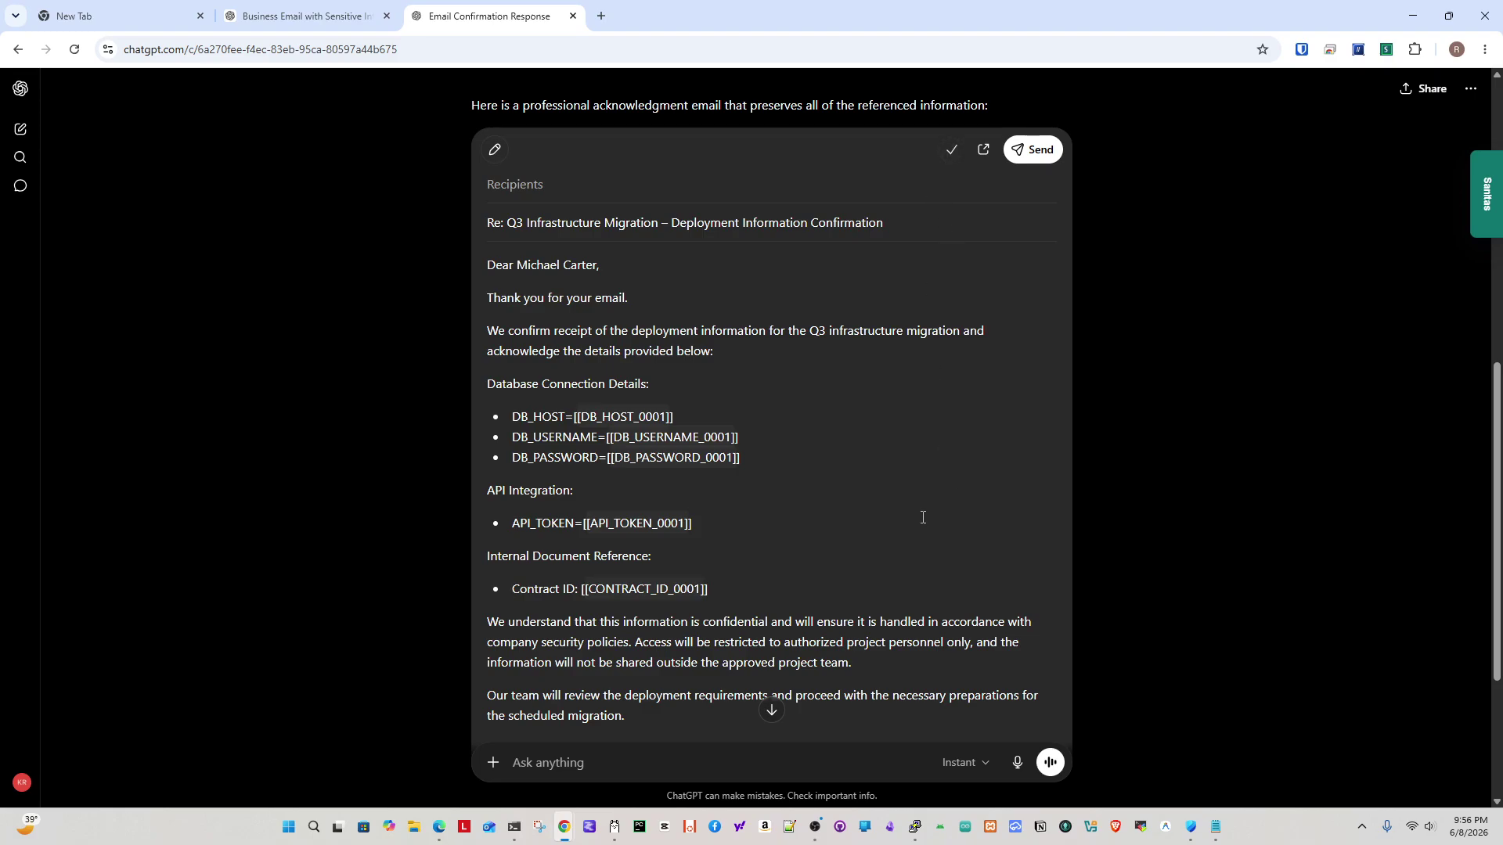
{"action": "left_click", "coordinate": [1473, 210]}
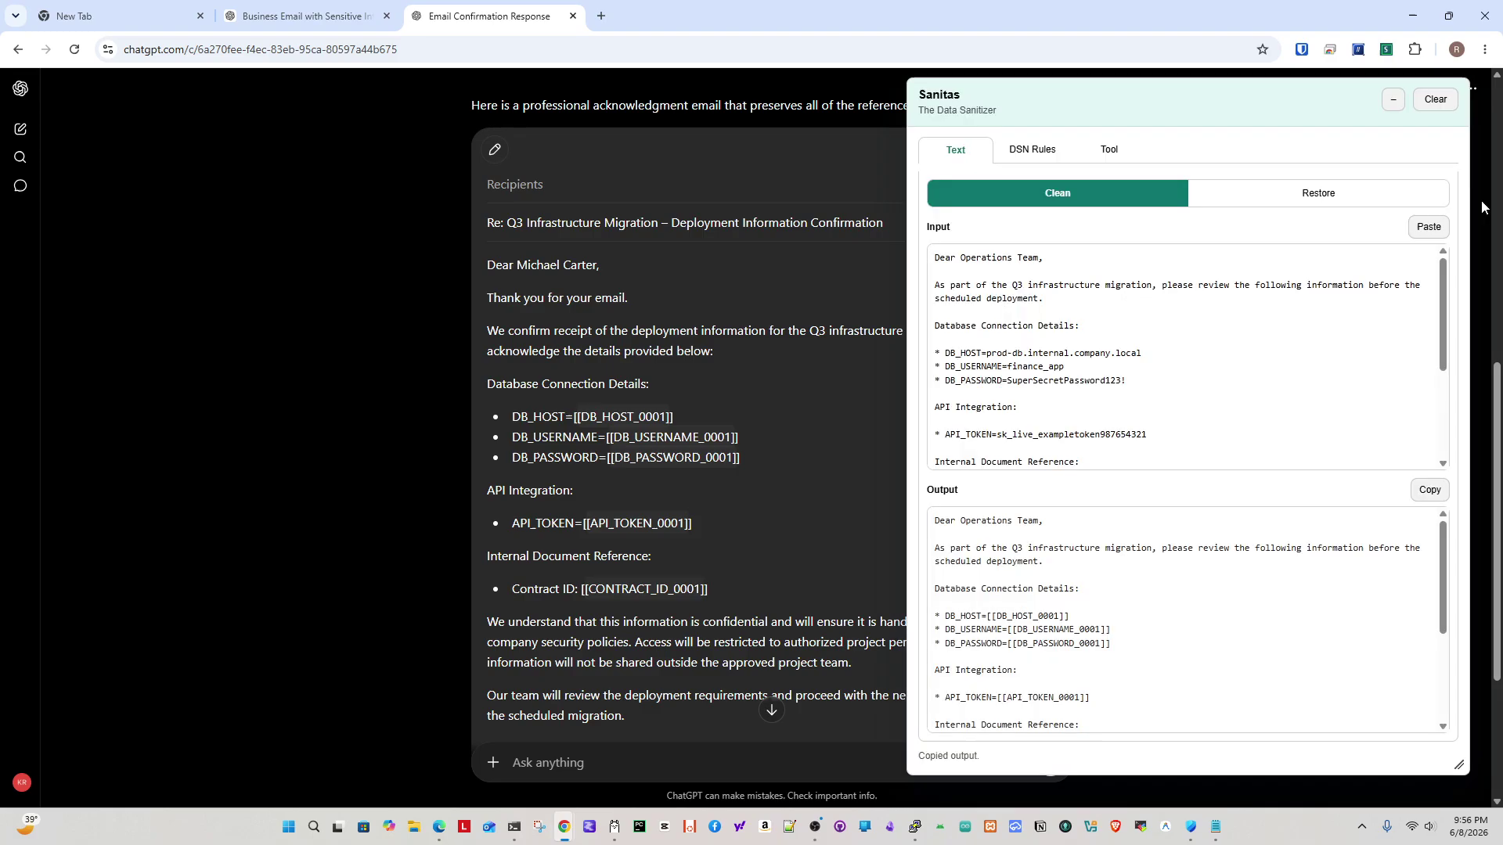
{"action": "left_click", "coordinate": [1259, 202]}
{"action": "left_click", "coordinate": [1183, 369]}
{"action": "key", "text": "ctrl+a"}
{"action": "key", "text": "ctrl+v"}
Check the restored values throughout the Sanitas output and copy the restored email.
{"action": "scroll", "coordinate": [1274, 673], "scroll_direction": "down", "scroll_amount": 10}
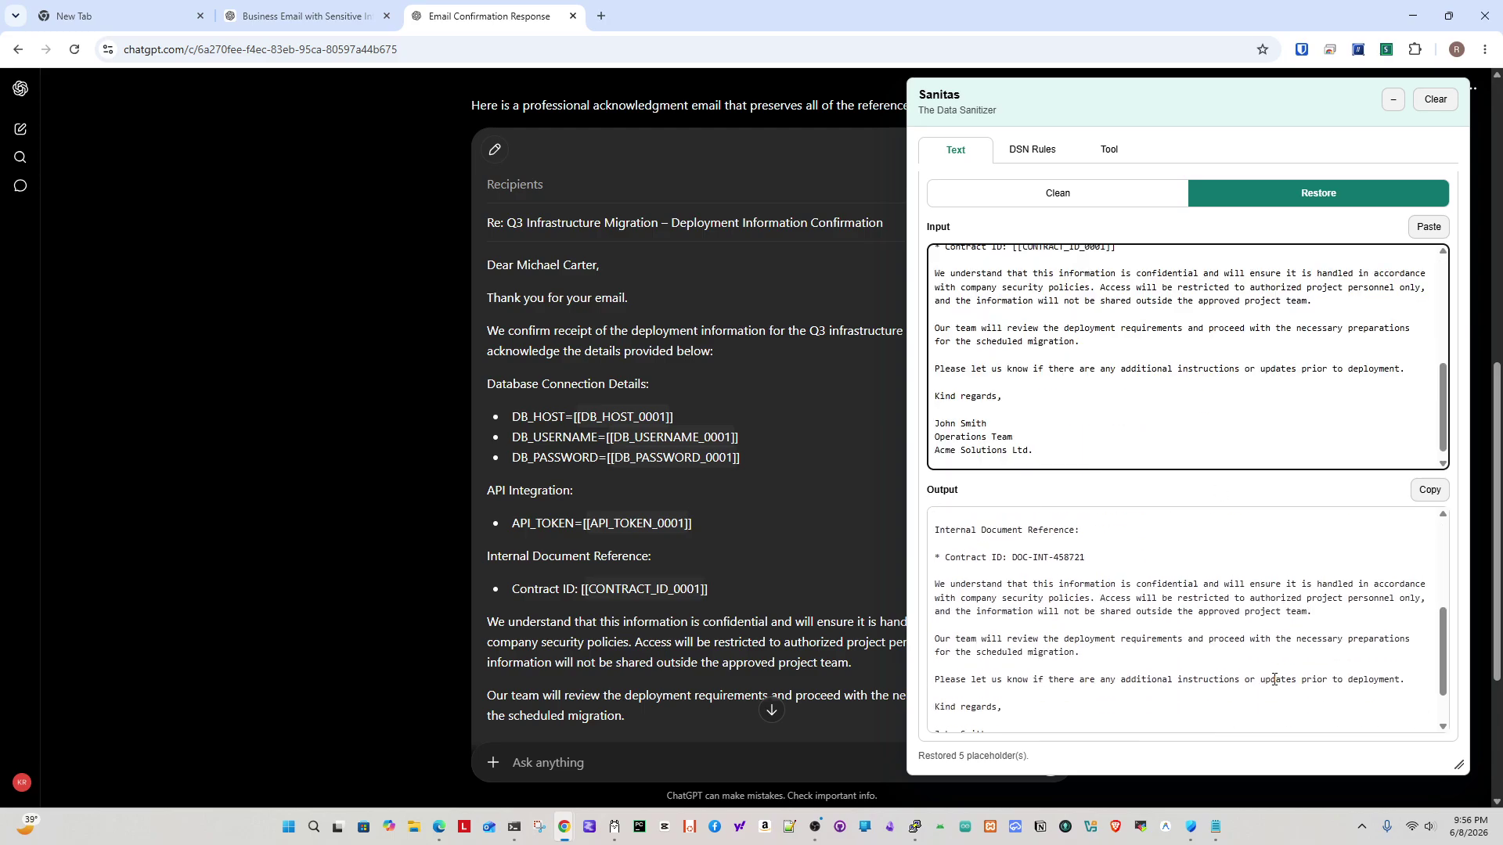
{"action": "scroll", "coordinate": [1274, 679], "scroll_direction": "up", "scroll_amount": 10}
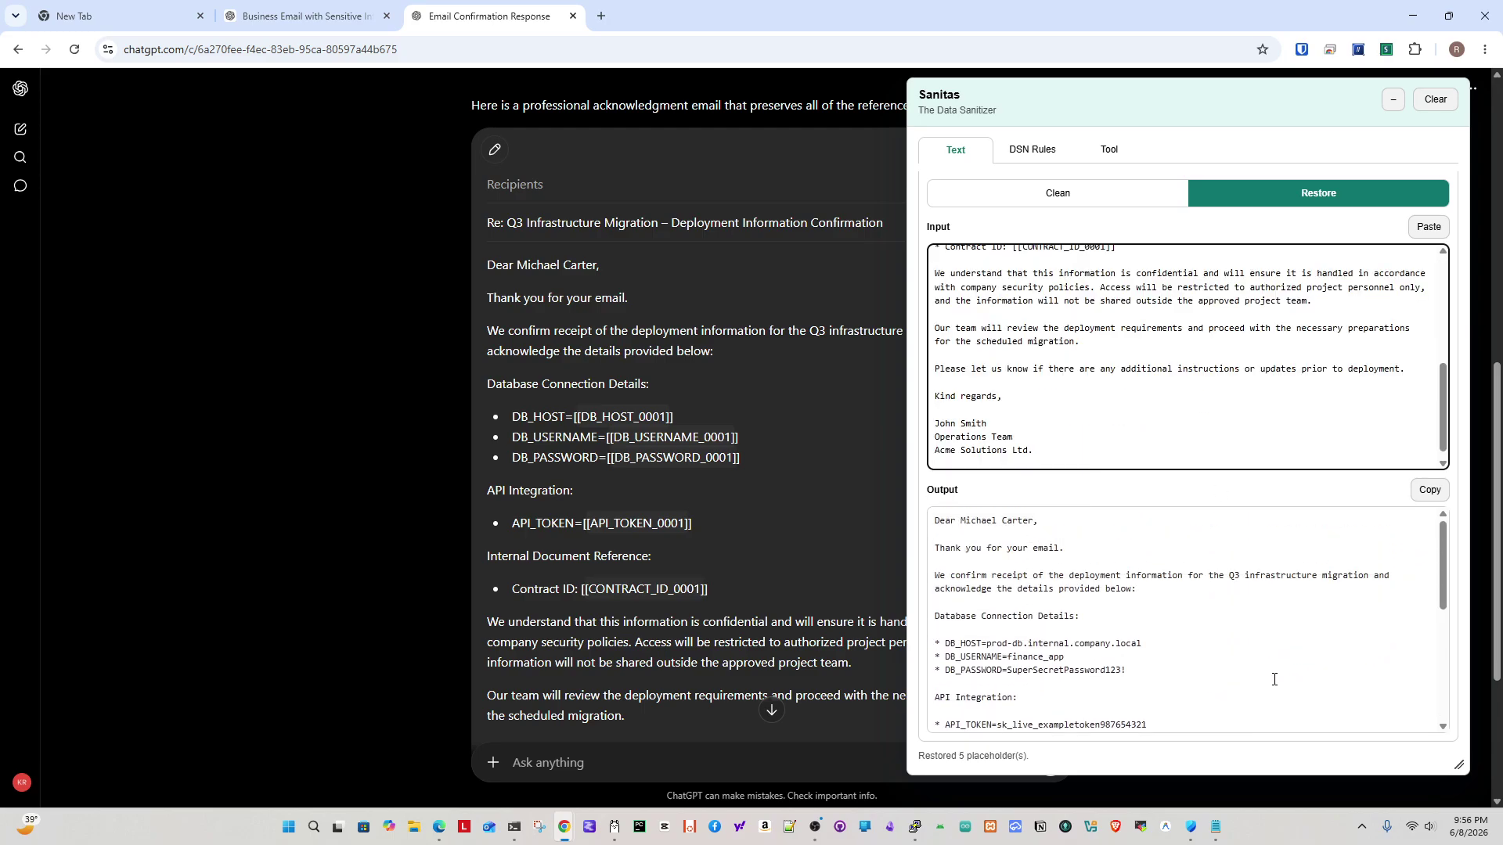
{"action": "scroll", "coordinate": [1273, 679], "scroll_direction": "down", "scroll_amount": 10}
{"action": "scroll", "coordinate": [1273, 679], "scroll_direction": "up", "scroll_amount": 10}
{"action": "scroll", "coordinate": [1270, 672], "scroll_direction": "down", "scroll_amount": 10}
{"action": "left_click", "coordinate": [1428, 492]}
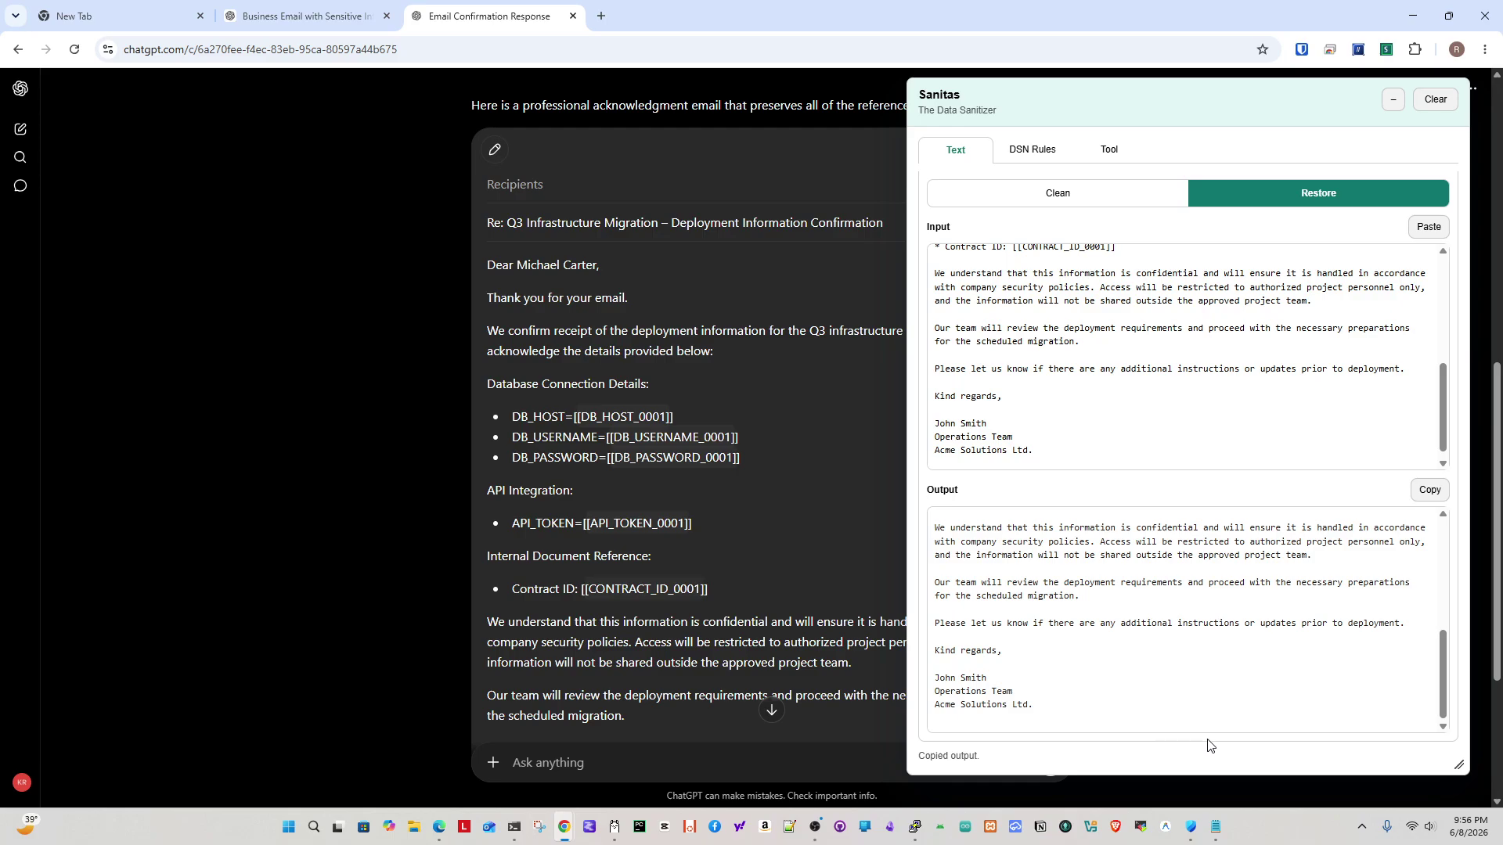
{"action": "scroll", "coordinate": [1223, 695], "scroll_direction": "up", "scroll_amount": 10}
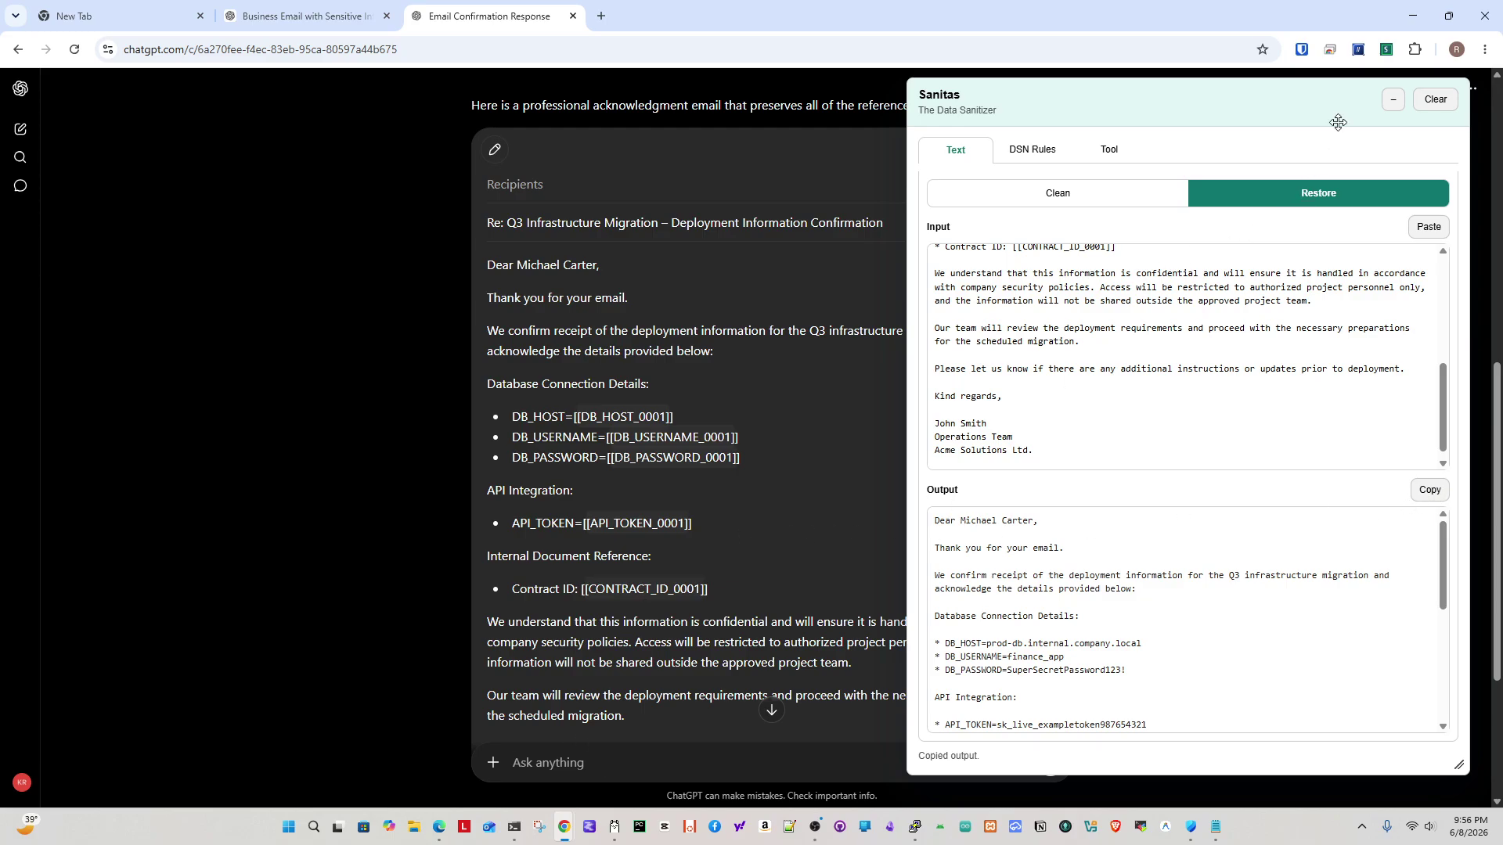
Minimize Sanitas, paste the restored email with its database password and API token into the chat prompt, and review it.
{"action": "left_click", "coordinate": [1393, 99]}
{"action": "left_click", "coordinate": [798, 761]}
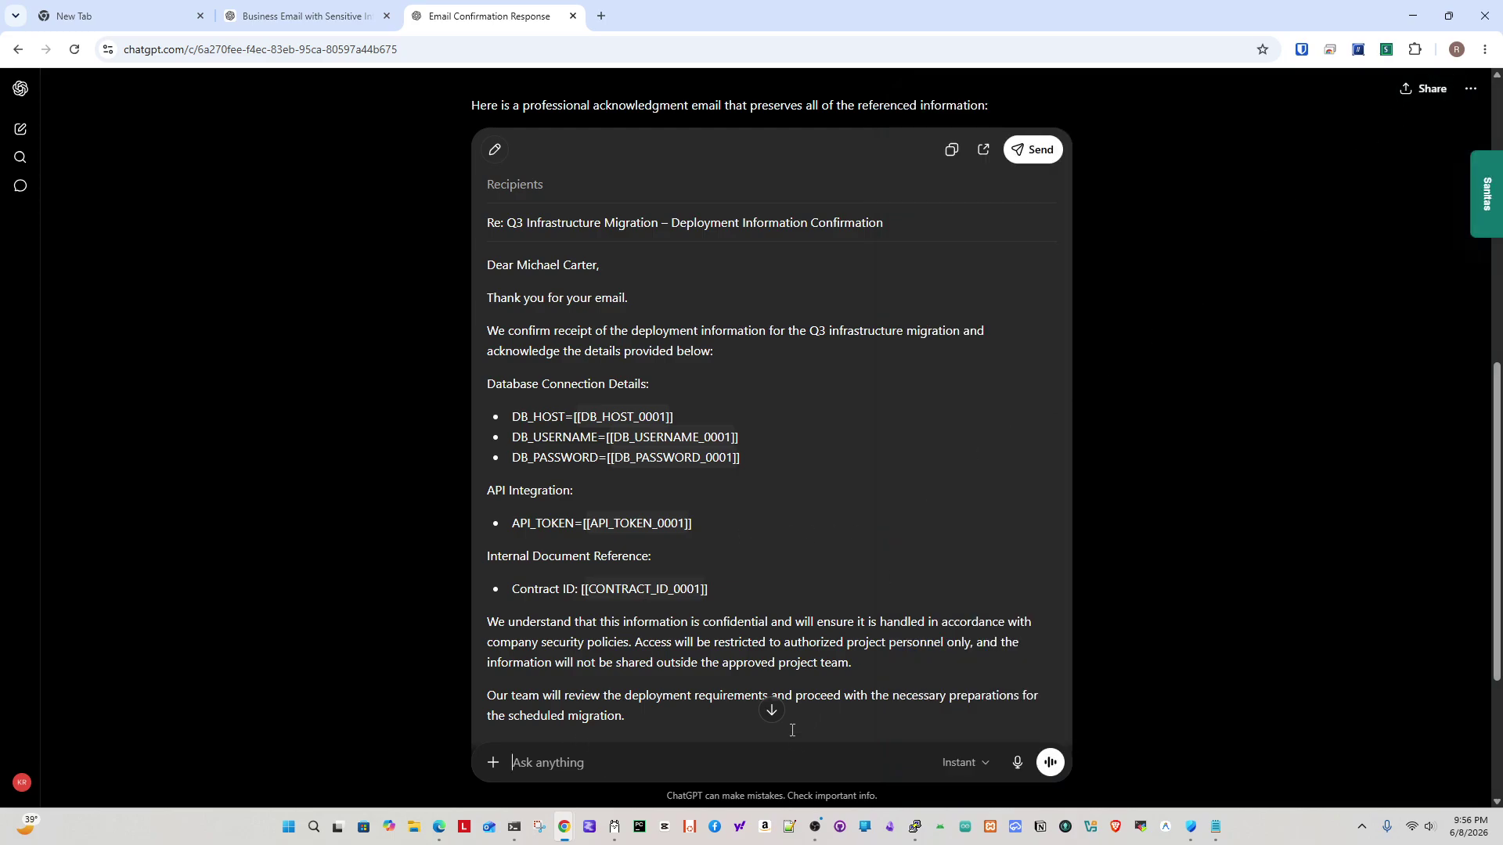
{"action": "key", "text": "ctrl+v"}
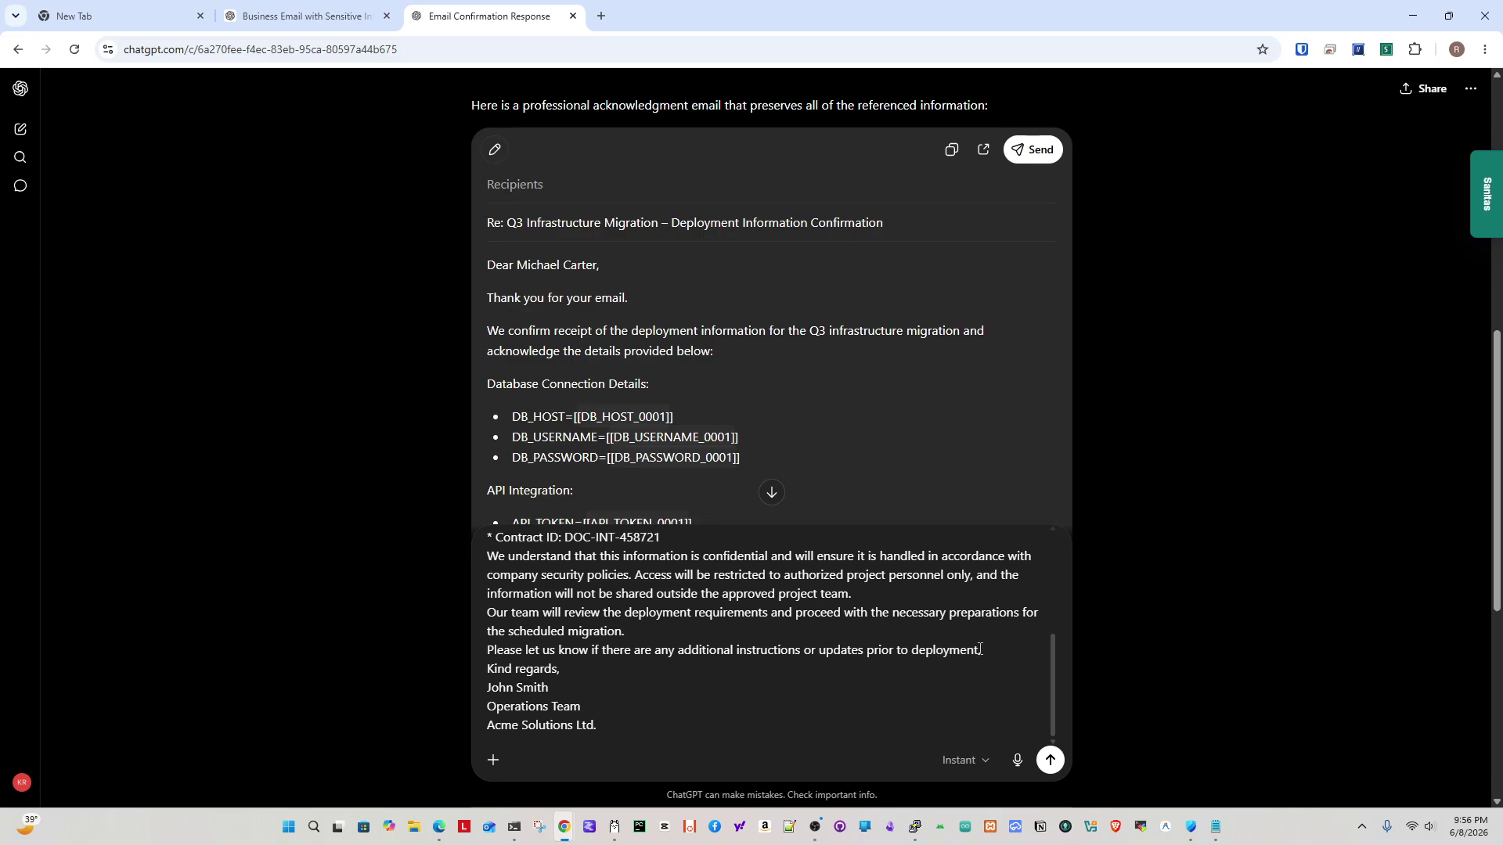
{"action": "scroll", "coordinate": [1054, 683], "scroll_direction": "up", "scroll_amount": 3}
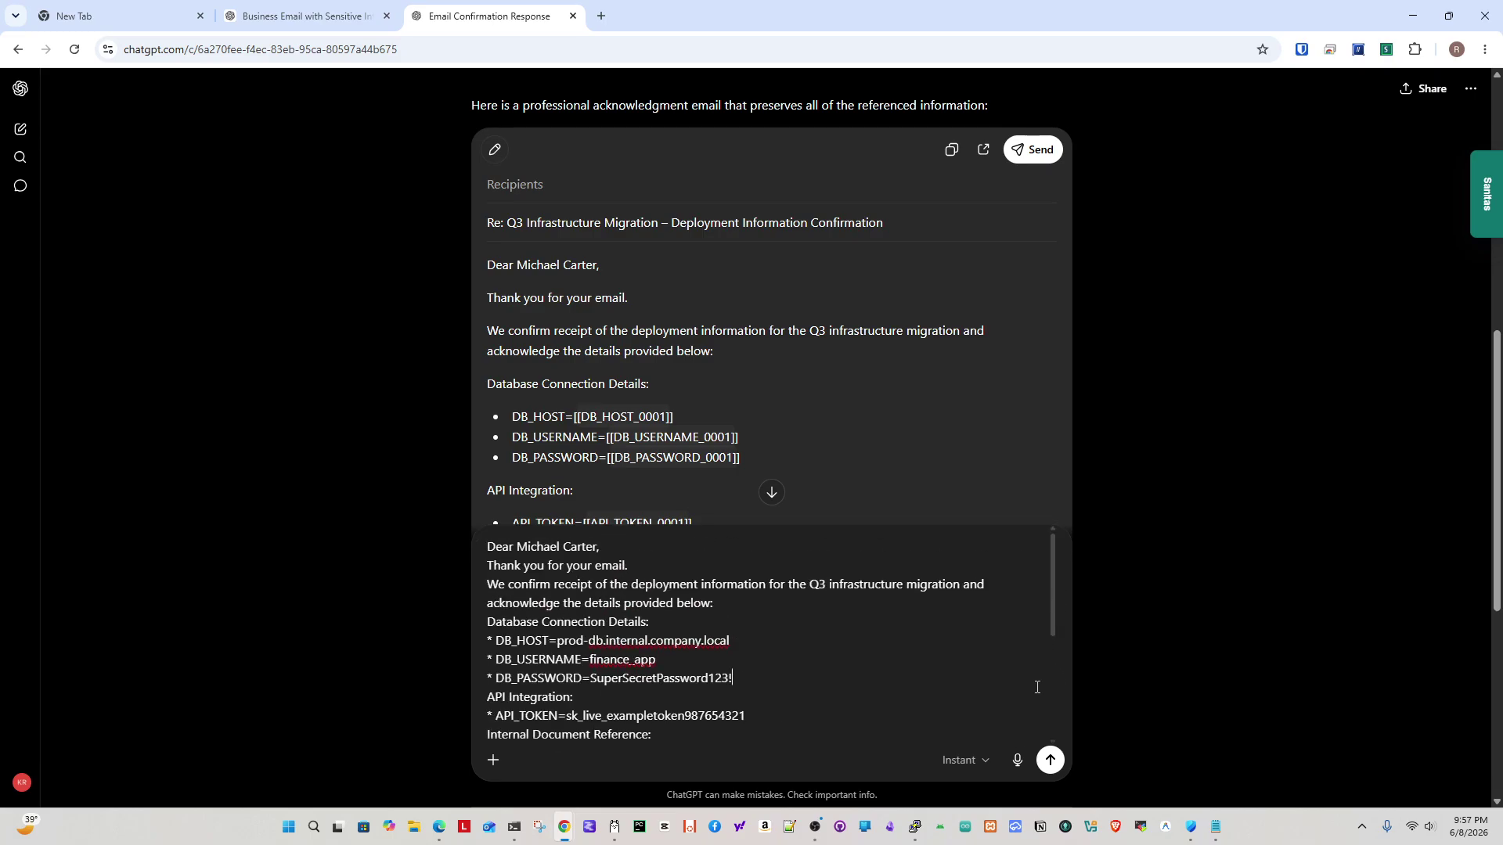
{"action": "left_click_drag", "start_coordinate": [1053, 549], "coordinate": [1060, 728]}
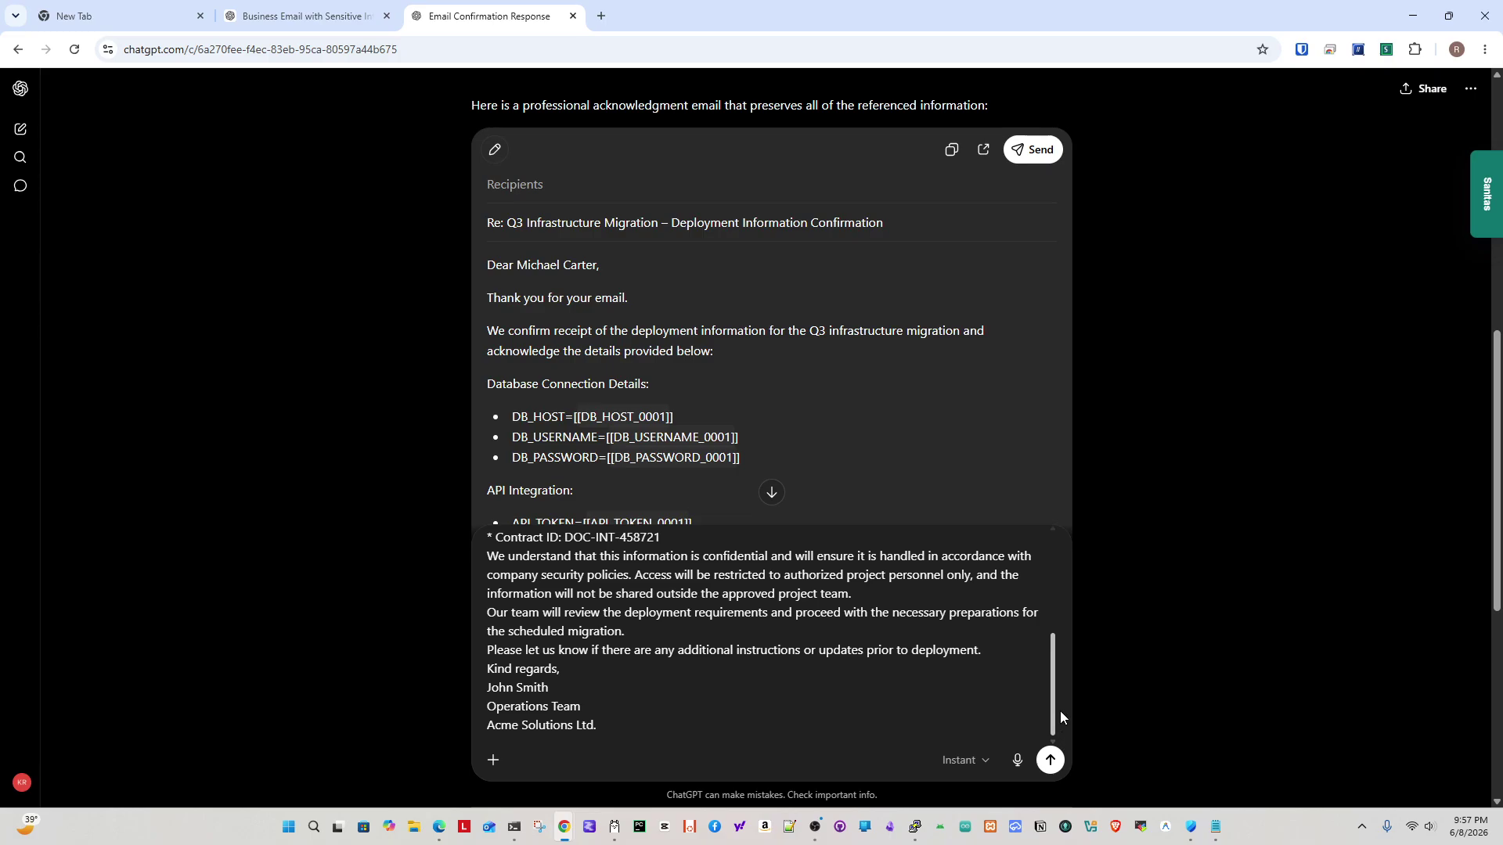
{"action": "scroll", "coordinate": [1060, 724], "scroll_direction": "up", "scroll_amount": 5}
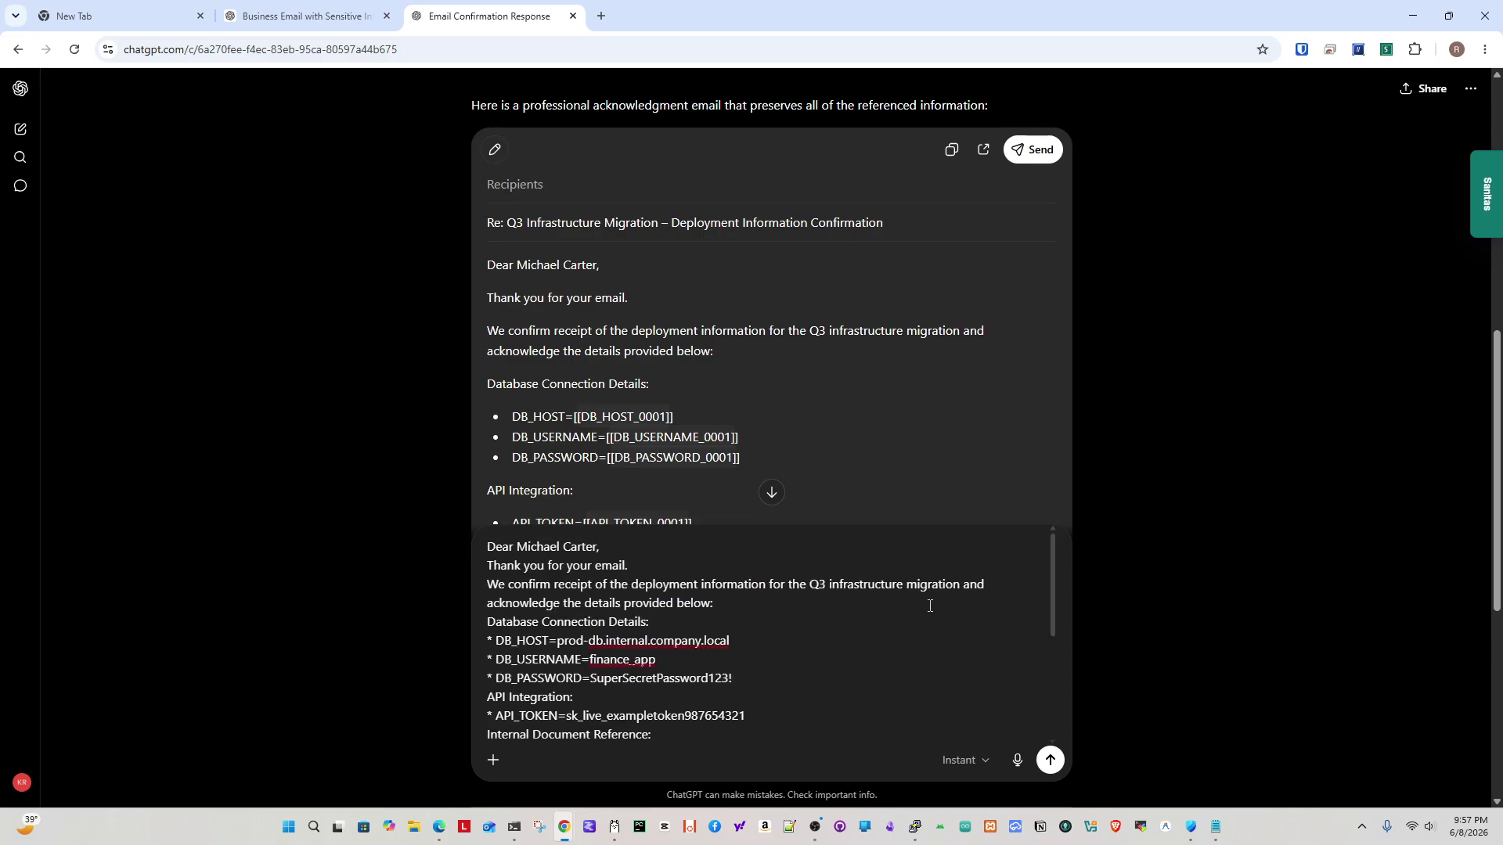
Show the DSN rulesets in Sanitas, open the option for adding a ruleset and dismiss it.
{"action": "left_click", "coordinate": [1386, 50]}
{"action": "left_click", "coordinate": [1261, 447]}
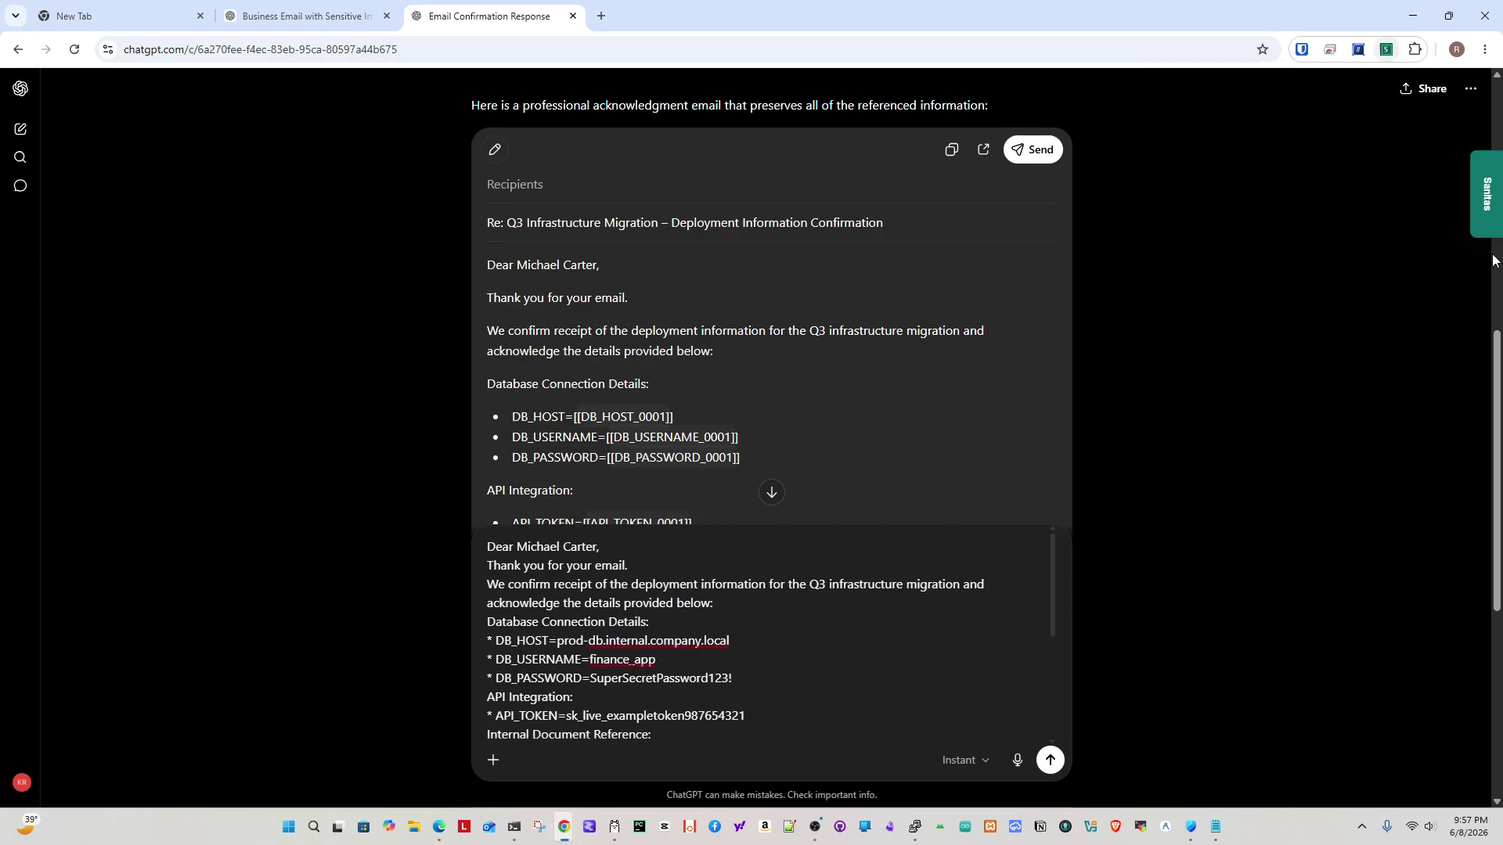
{"action": "left_click", "coordinate": [1486, 202]}
{"action": "left_click", "coordinate": [1033, 153]}
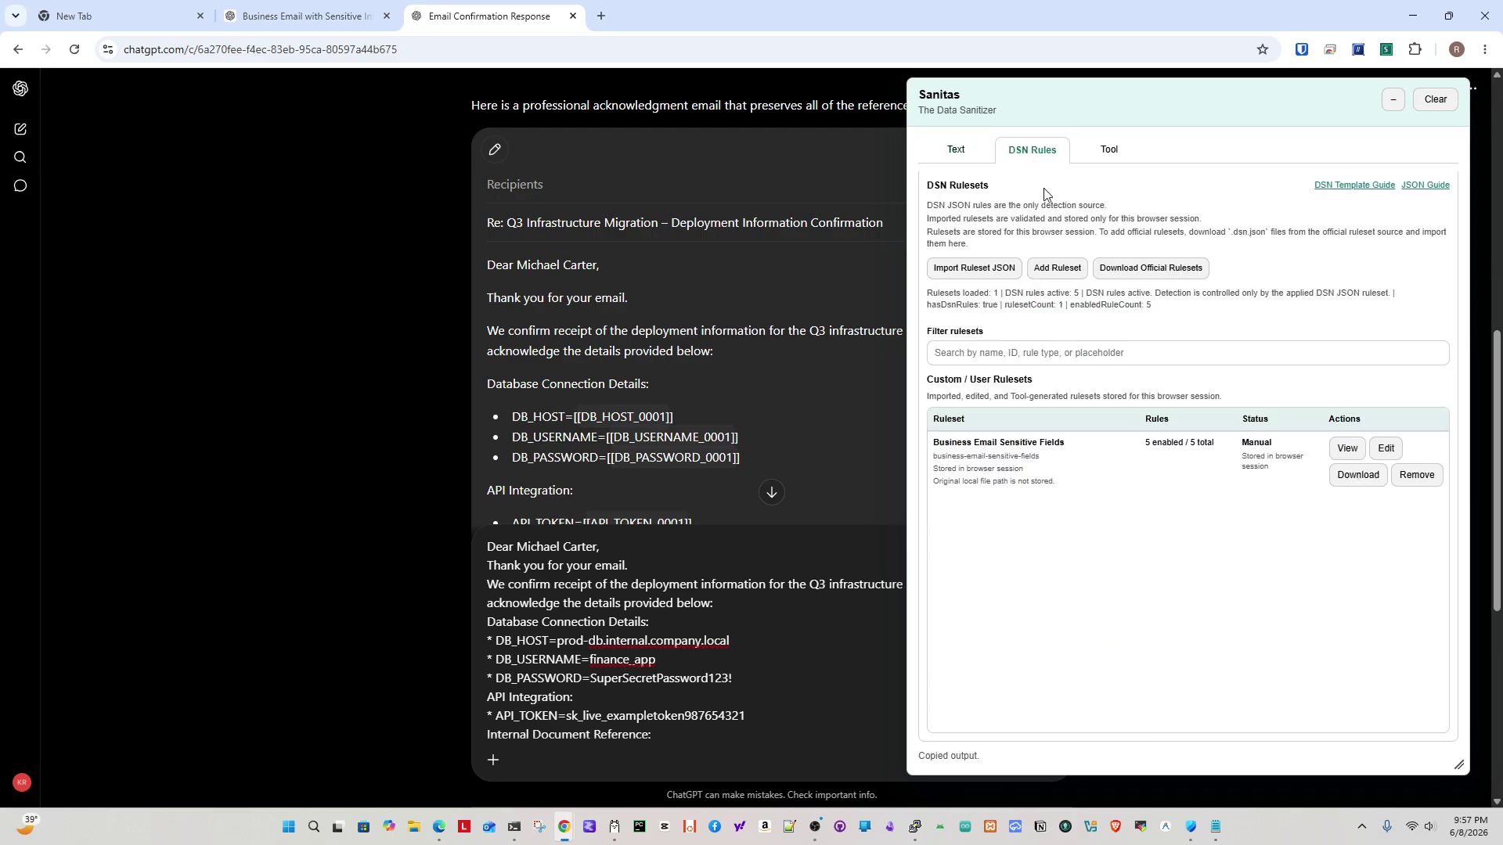
{"action": "left_click", "coordinate": [1056, 268]}
{"action": "key", "text": "Escape"}
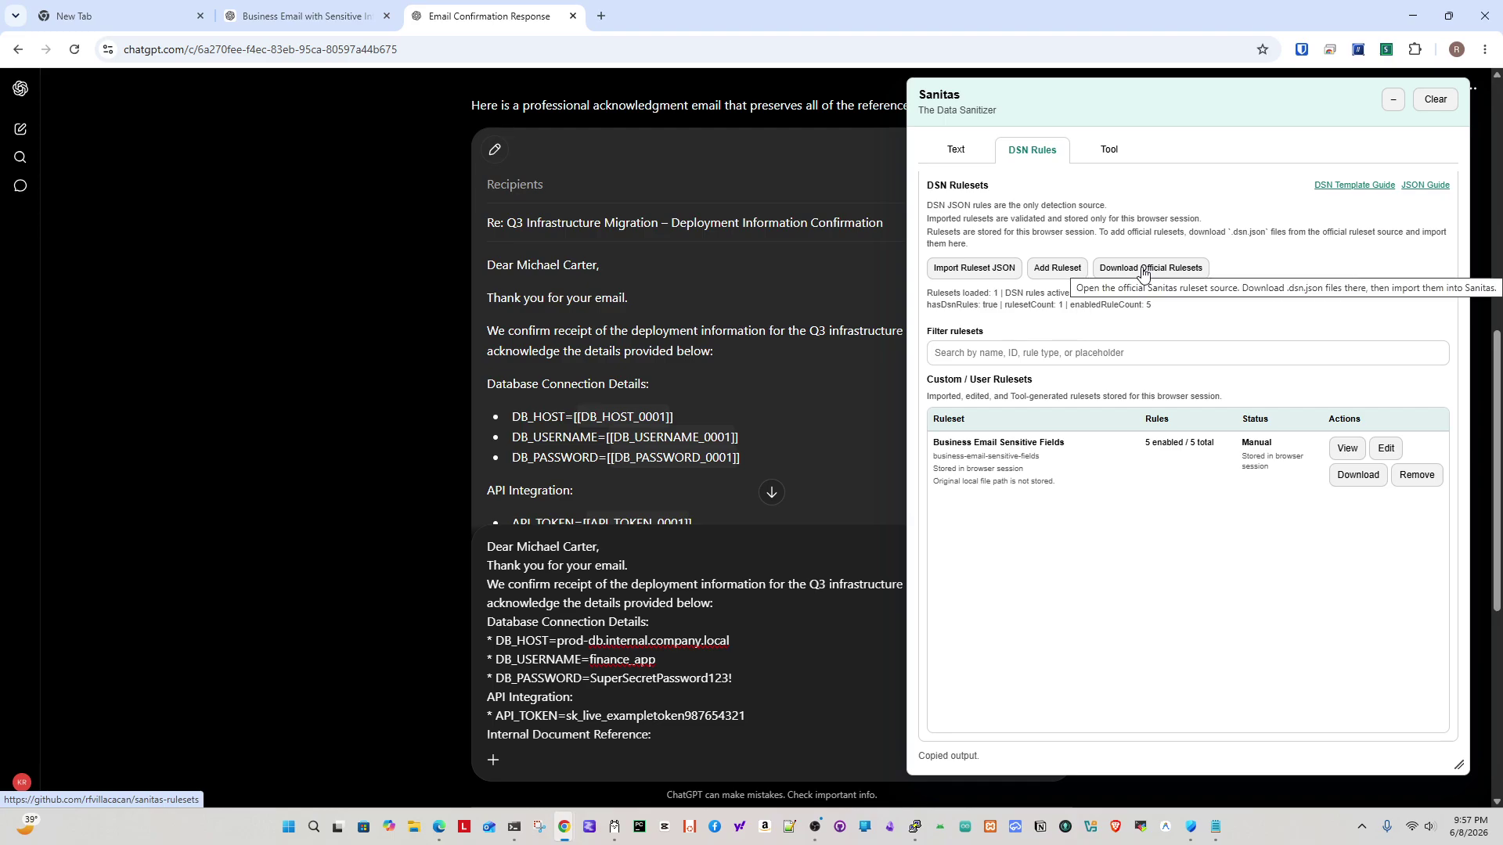
Open the official Sanitas rulesets repository on GitHub, inspect sanitas-financial.dsn.json and return to the repository's file list.
{"action": "left_click", "coordinate": [1144, 269]}
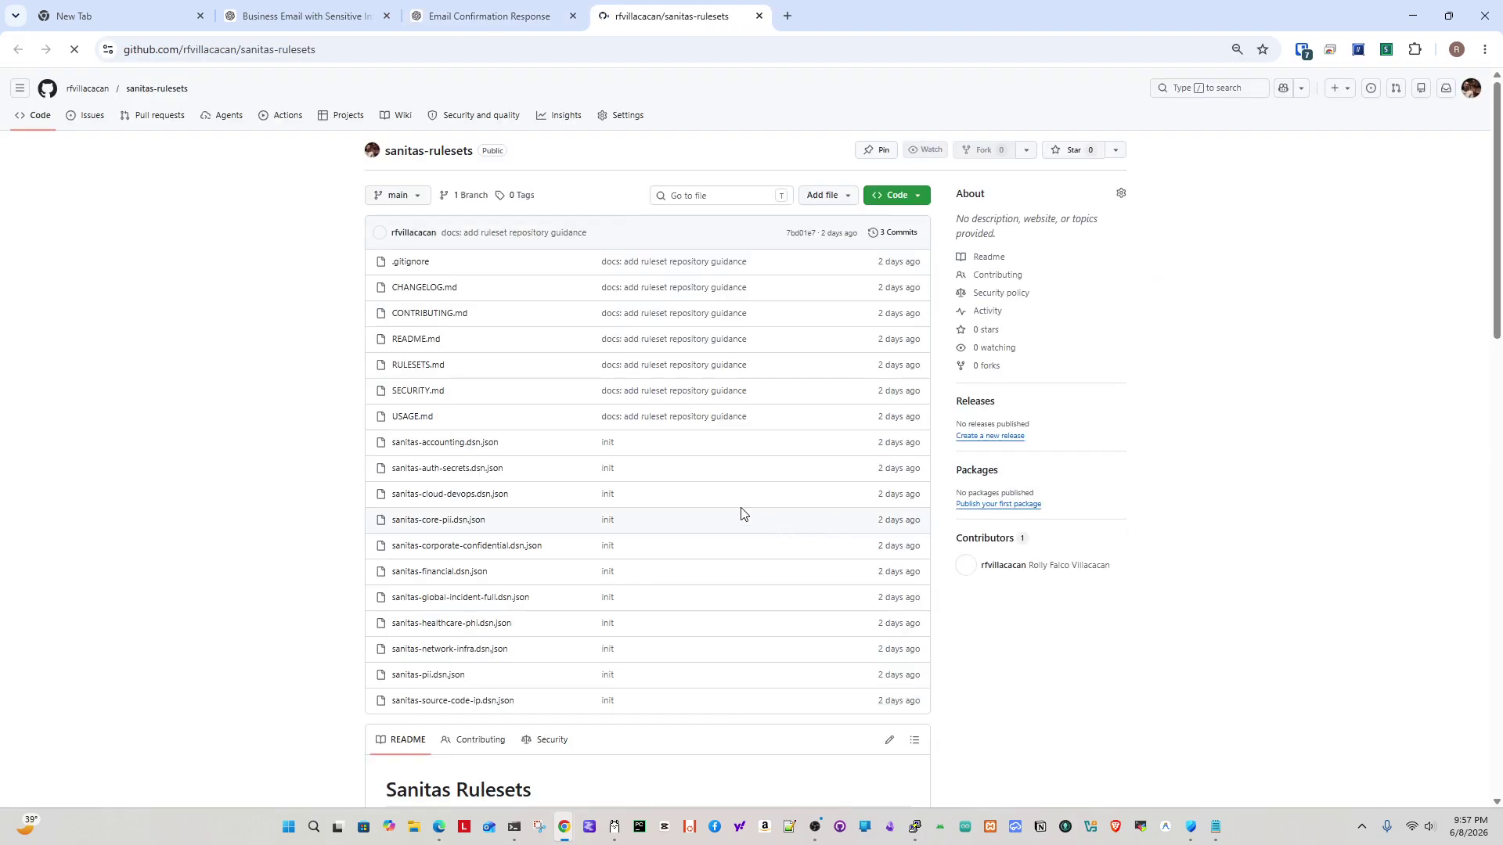
{"action": "scroll", "coordinate": [632, 497], "scroll_direction": "down", "scroll_amount": 3}
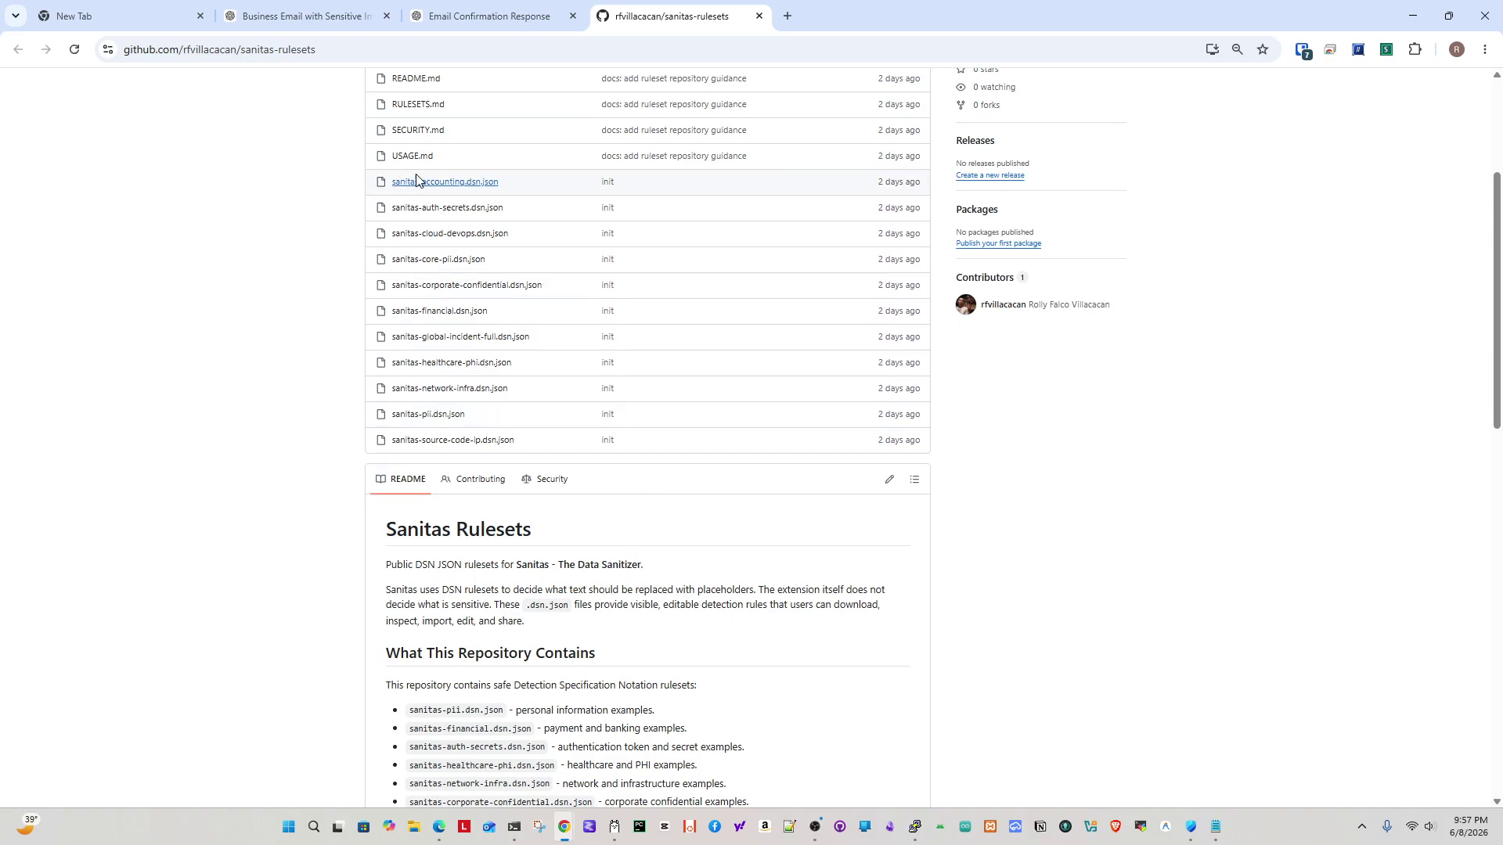
{"action": "left_click", "coordinate": [436, 312]}
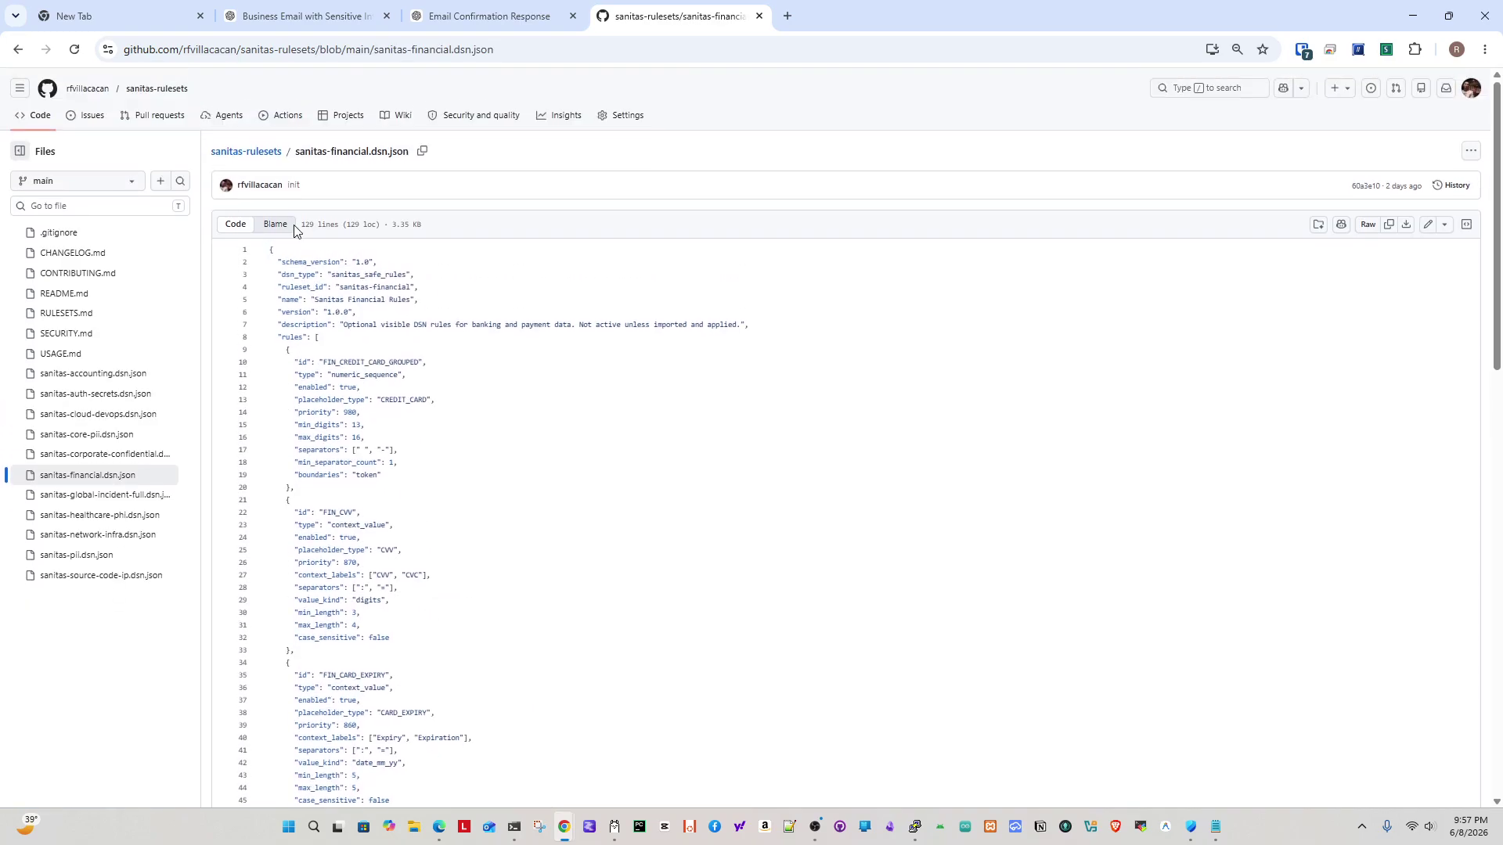
{"action": "left_click", "coordinate": [259, 157]}
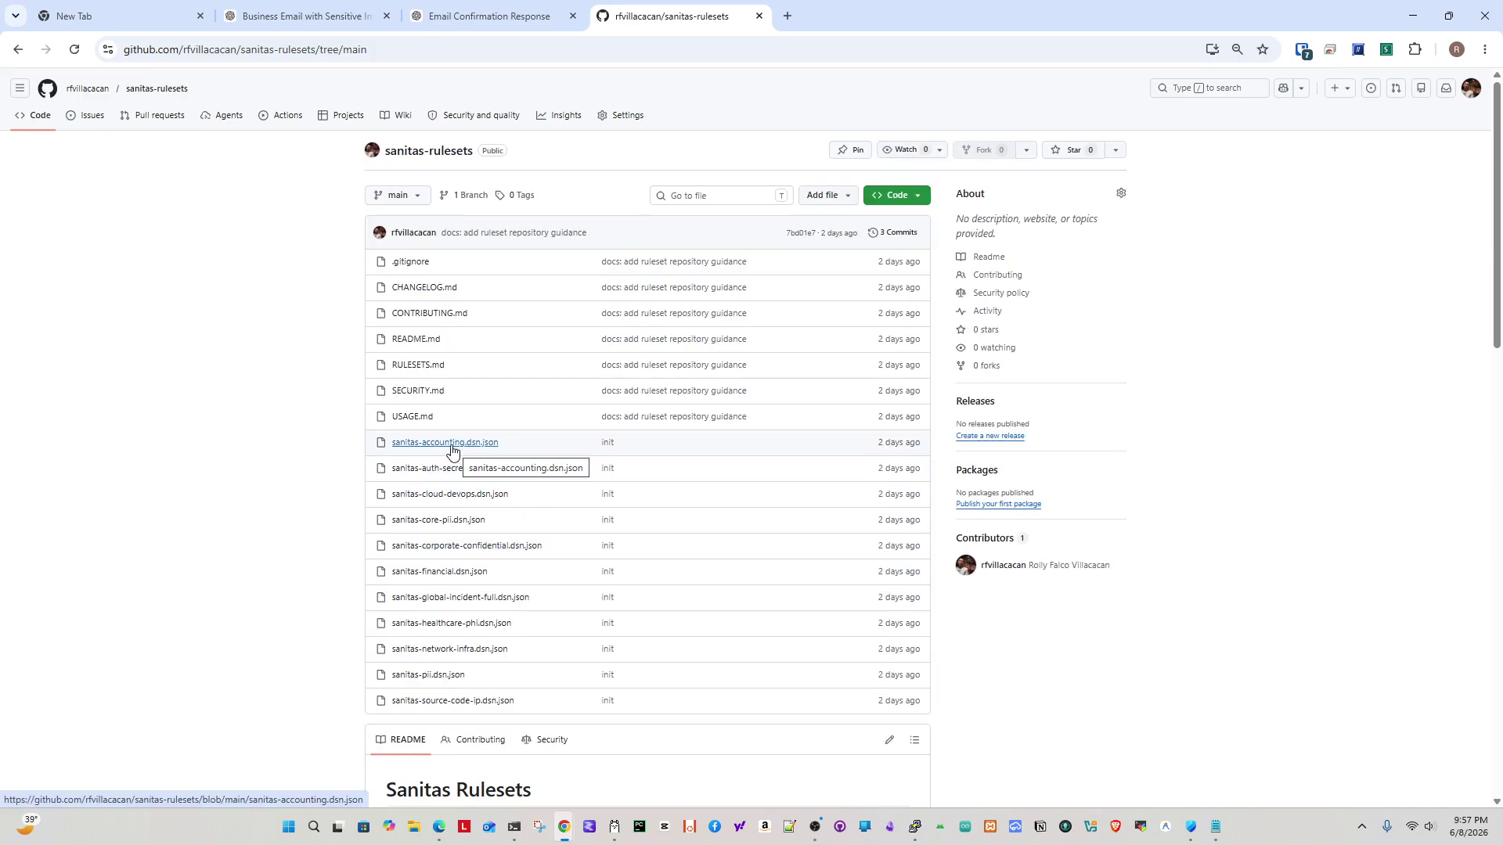
Inspect the sanitas-accounting.dsn.json and sanitas-healthcare-phi.dsn.json rulesets, returning to the repository's file list after each.
{"action": "left_click", "coordinate": [451, 450]}
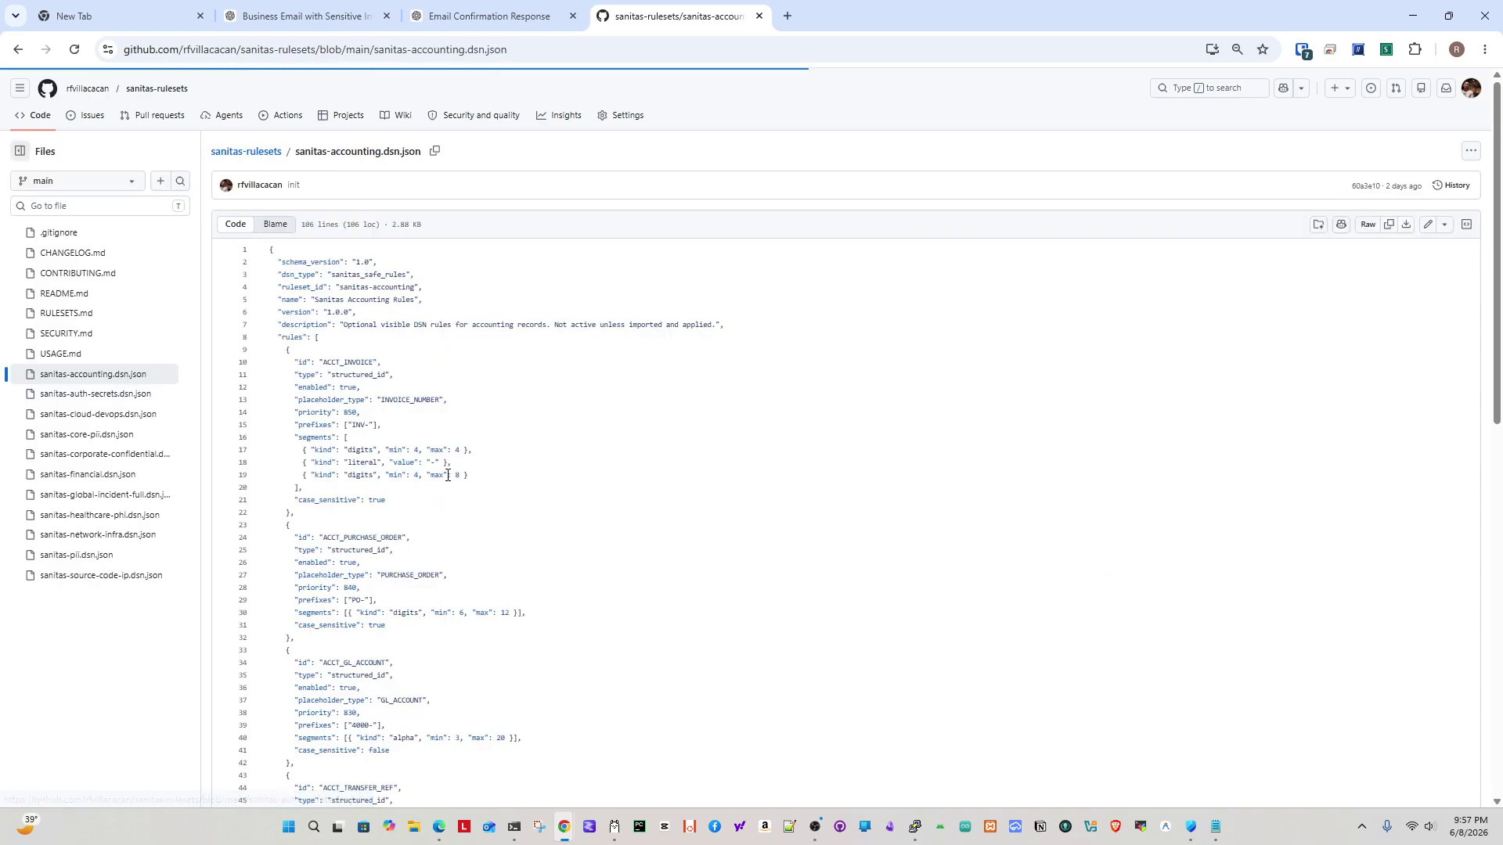
{"action": "left_click", "coordinate": [246, 152]}
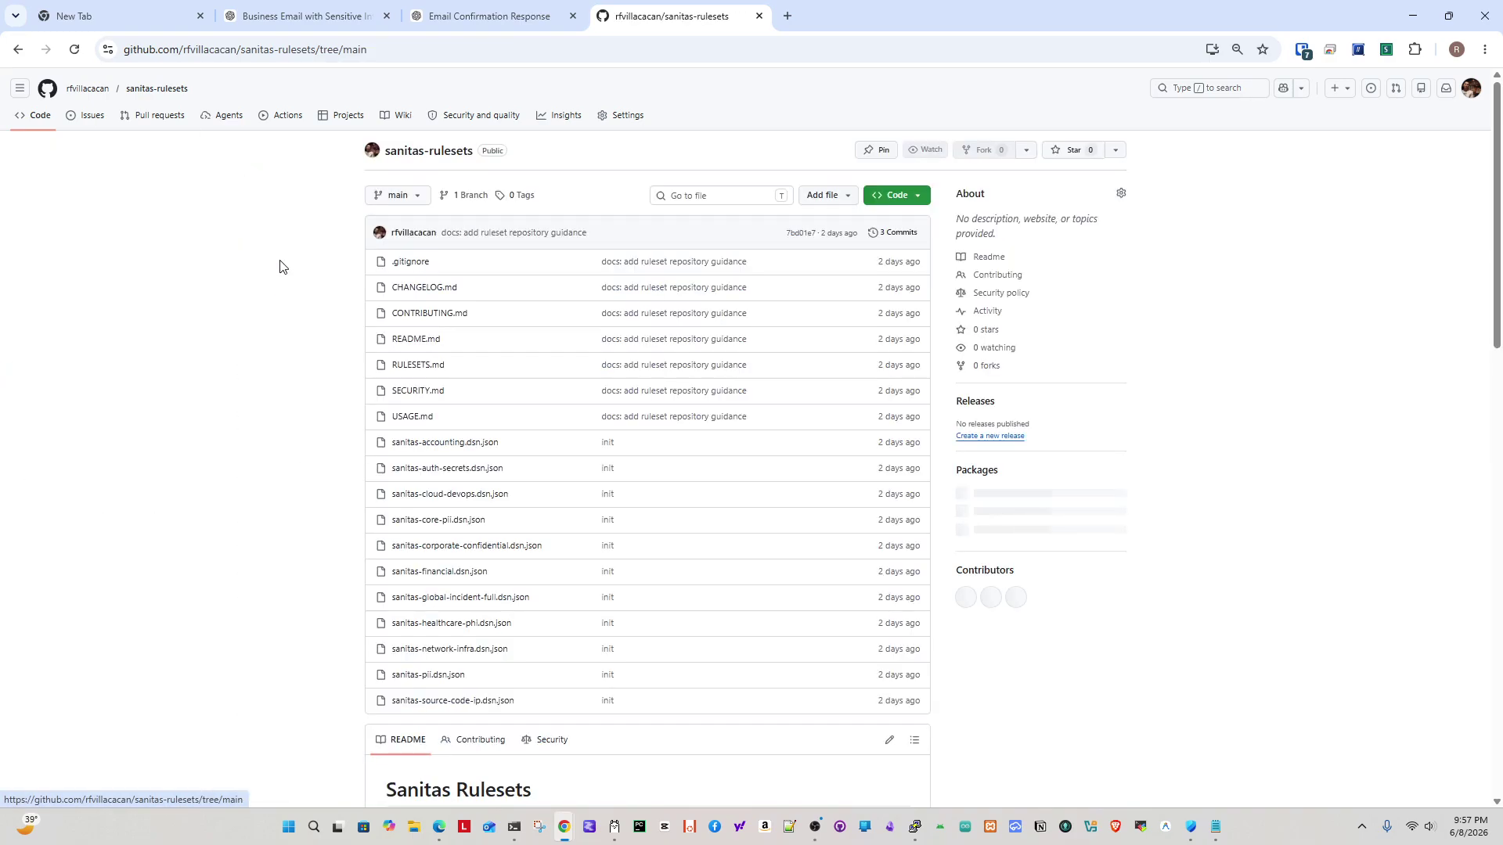
{"action": "left_click", "coordinate": [443, 624]}
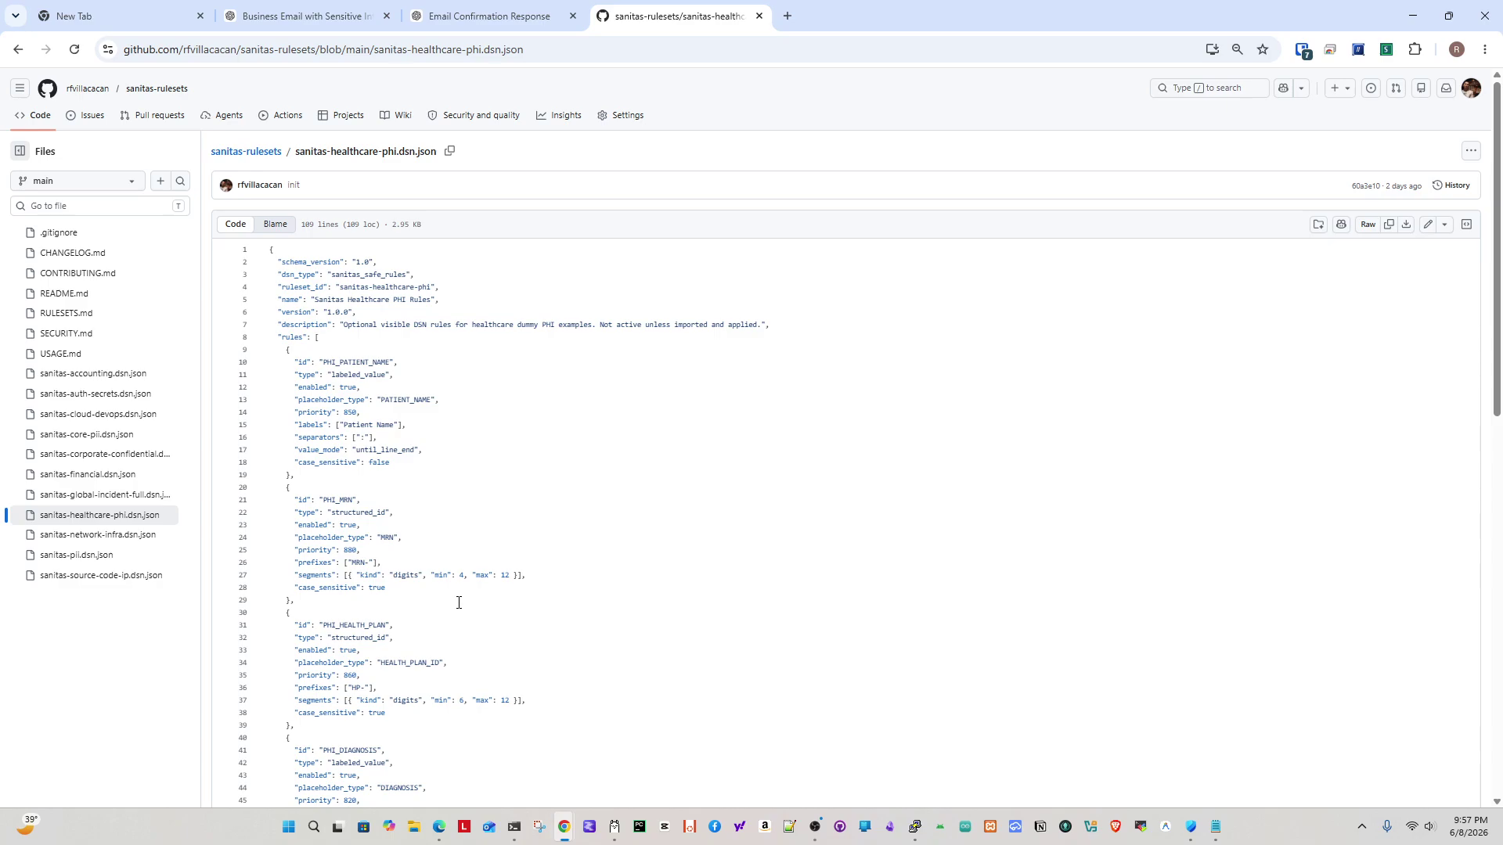
{"action": "left_click", "coordinate": [246, 152]}
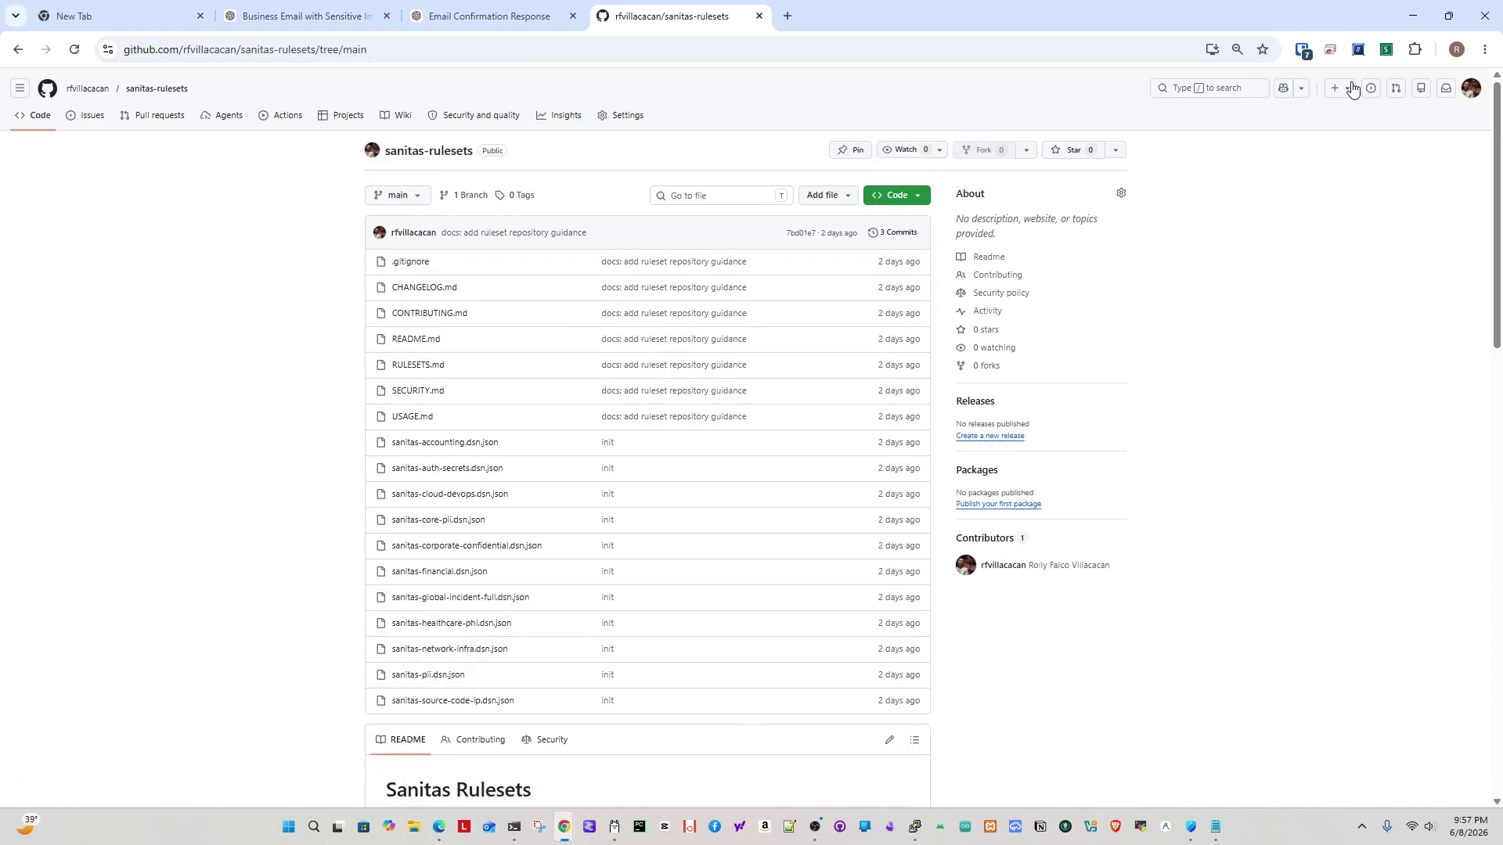
Show the Sanitas extension's popup settings, dismiss them and return to the Email Confirmation Response chat in ChatGPT.
{"action": "left_click", "coordinate": [1385, 49]}
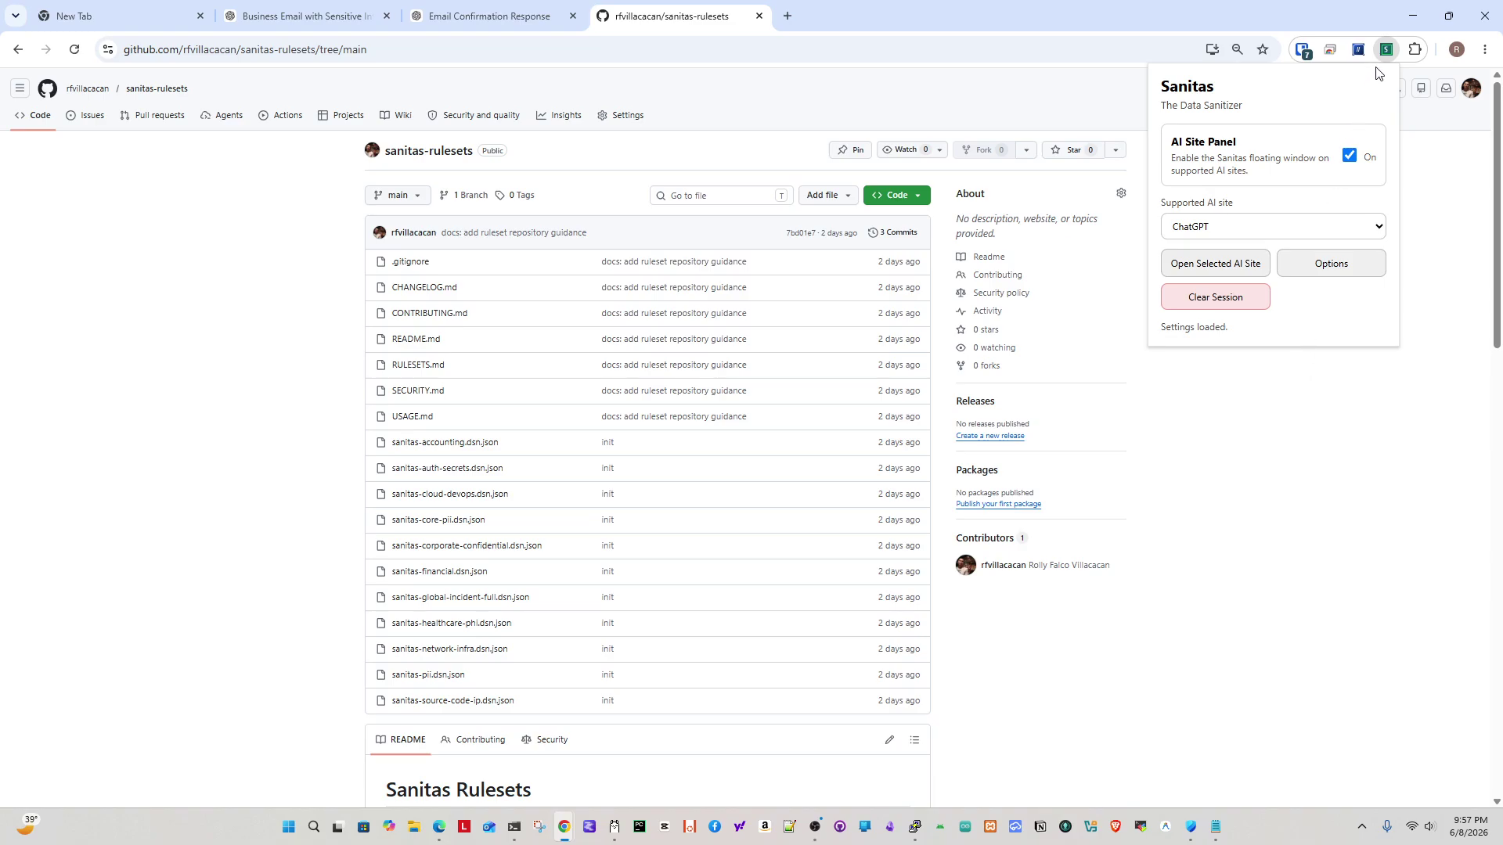
{"action": "left_click", "coordinate": [1314, 567]}
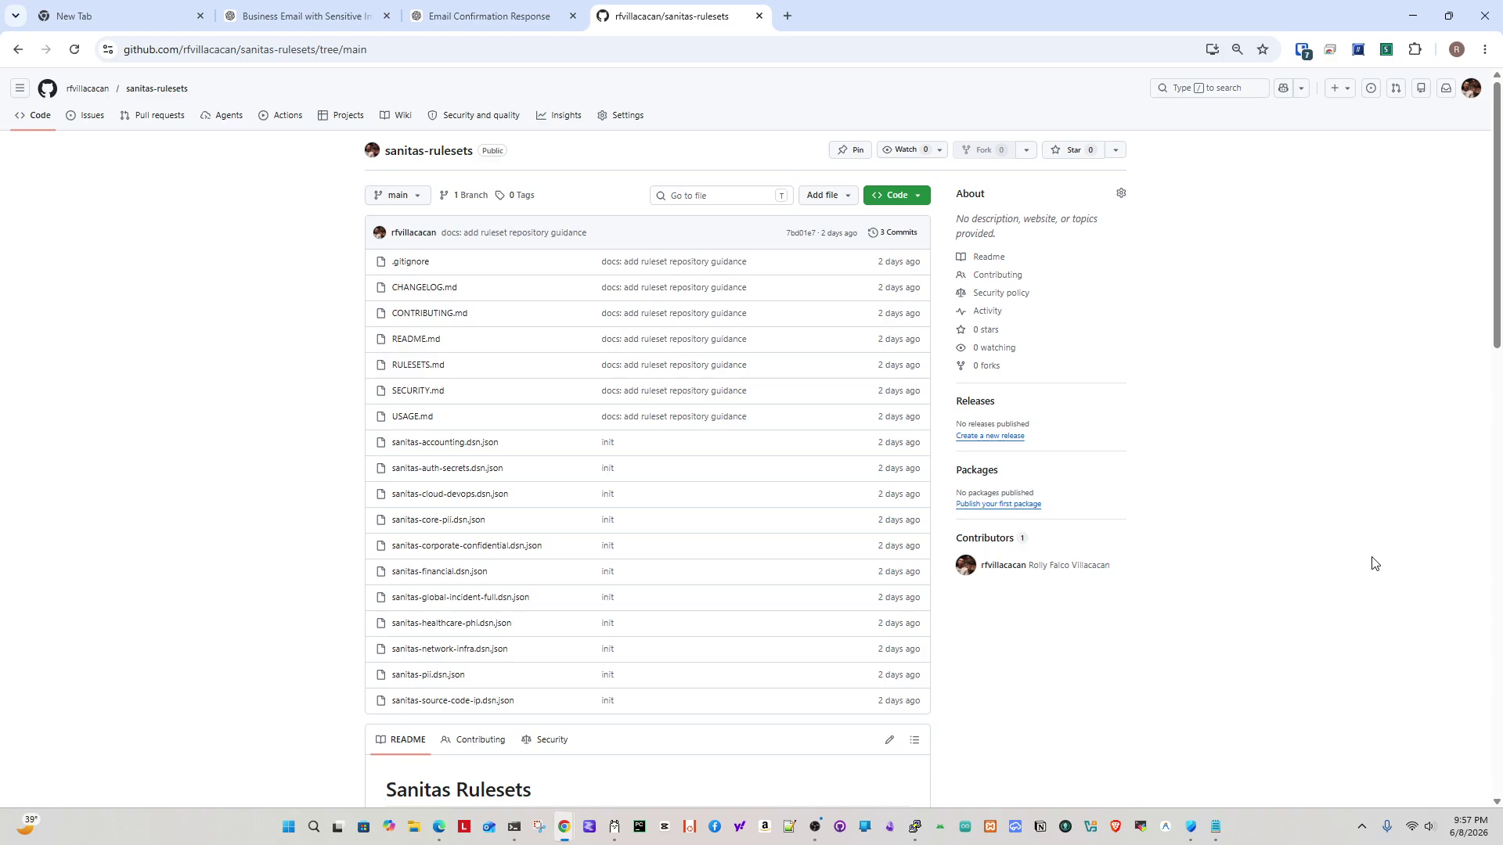
{"action": "left_click", "coordinate": [453, 9]}
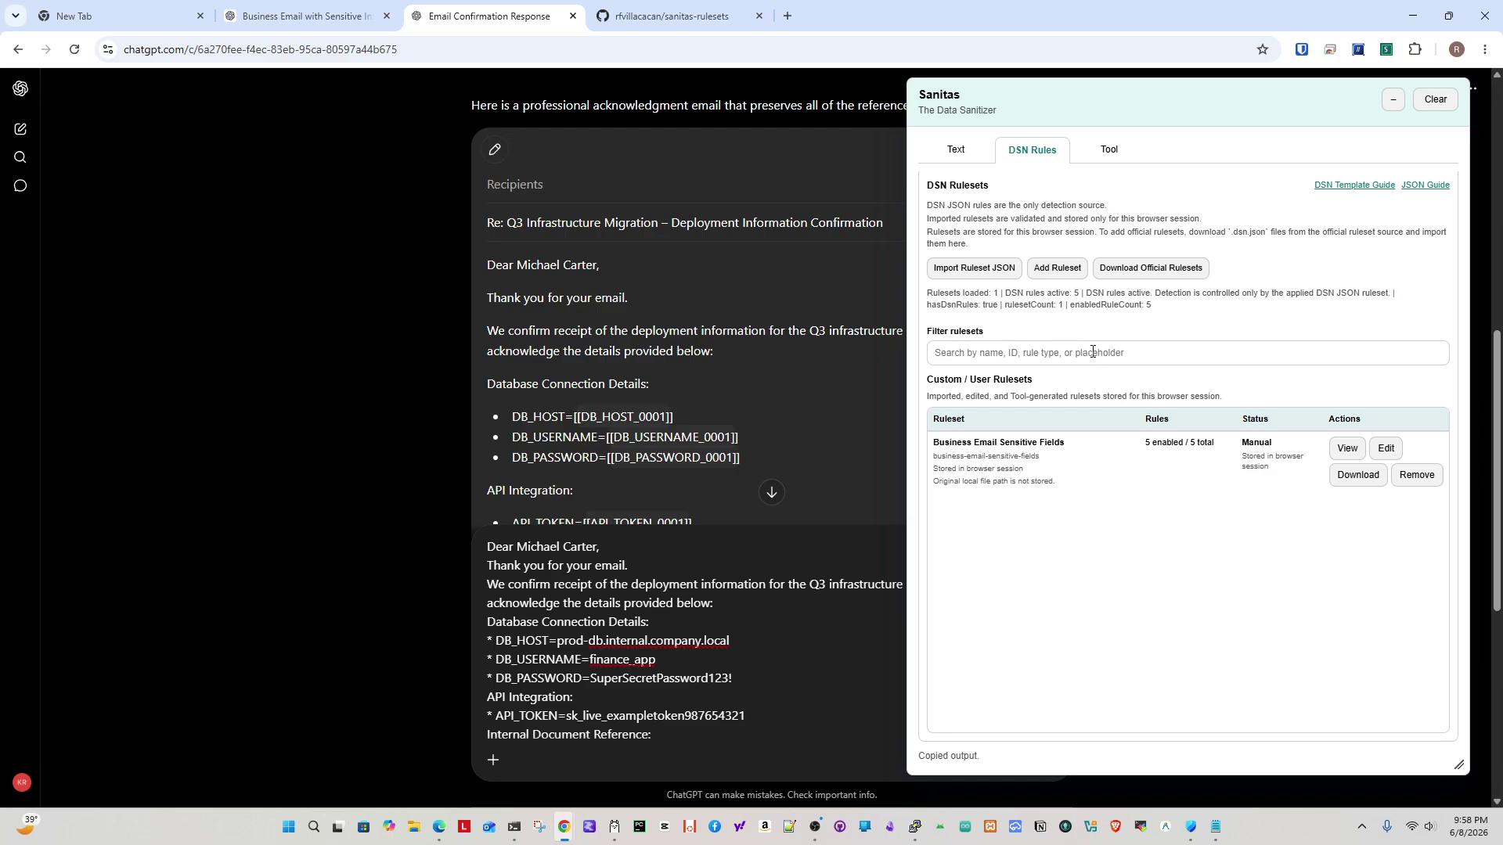
Go back to the Sanitas text view and compare the beginning of the placeholder input with the restored output.
{"action": "left_click", "coordinate": [954, 150]}
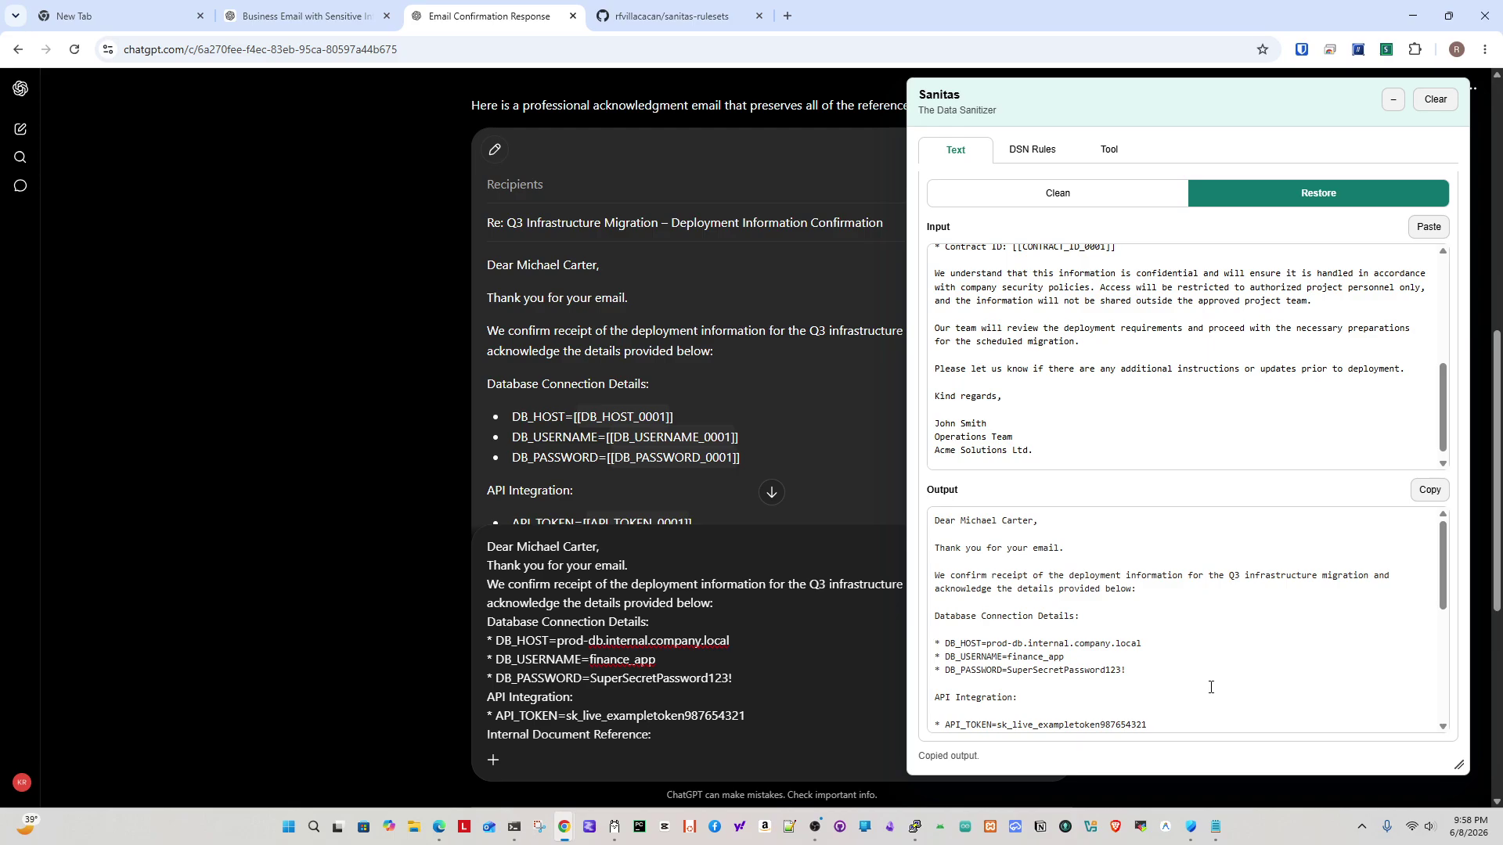
{"action": "left_click", "coordinate": [1268, 428]}
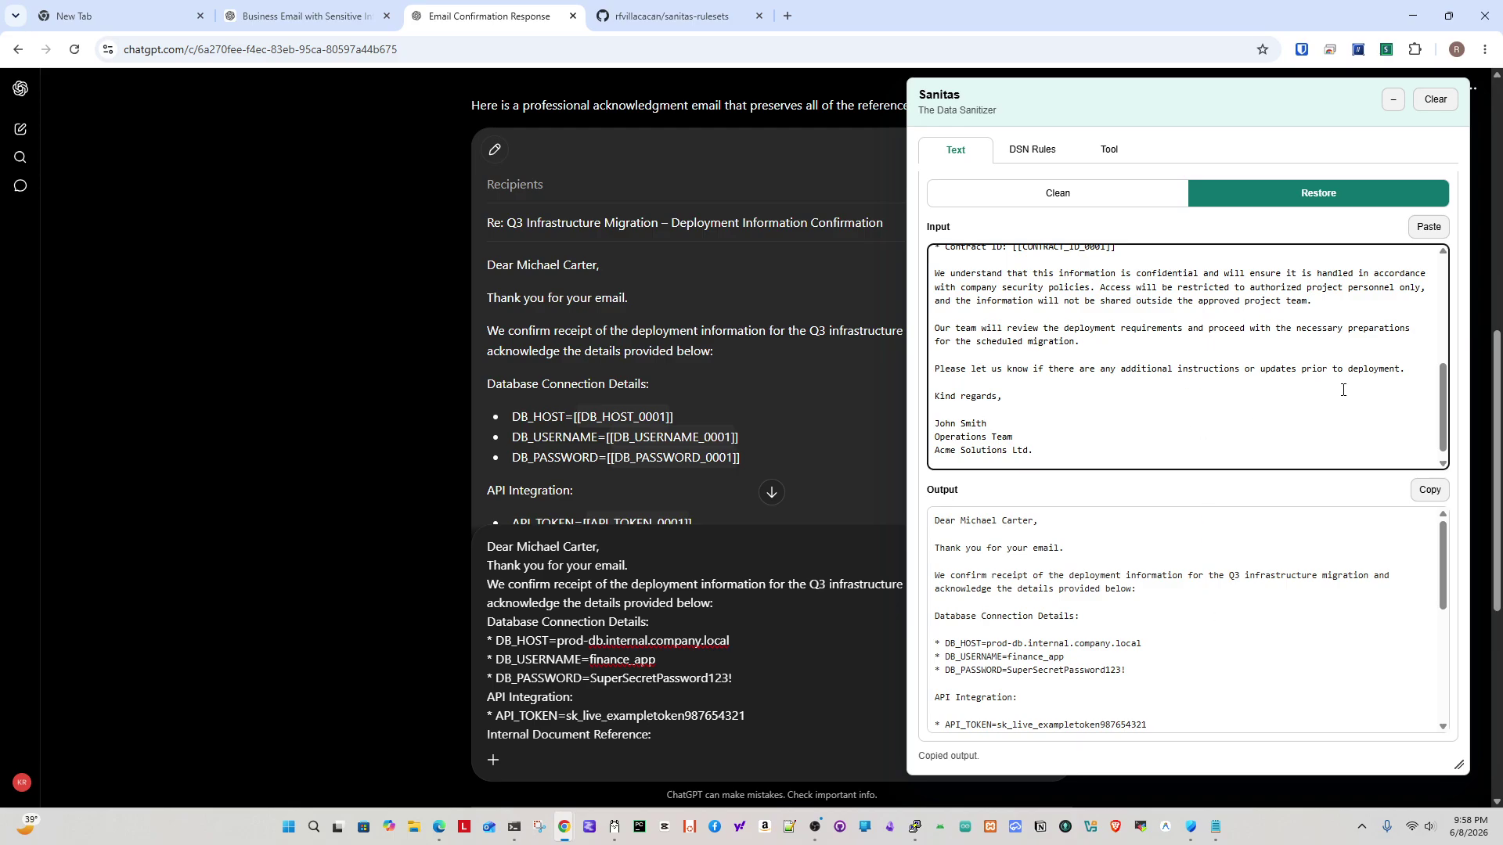
{"action": "scroll", "coordinate": [1431, 338], "scroll_direction": "up", "scroll_amount": 6}
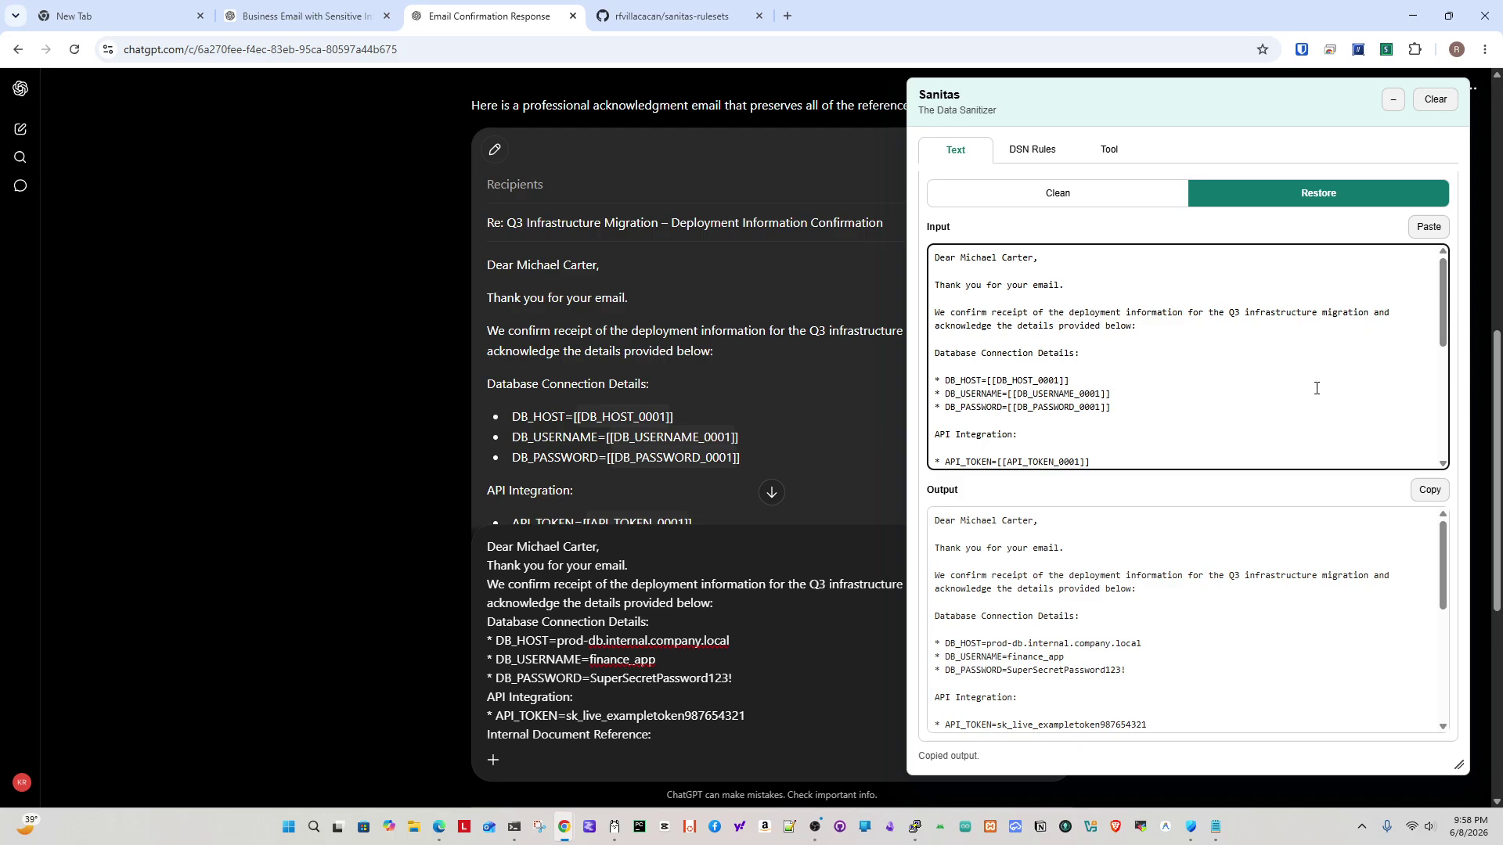